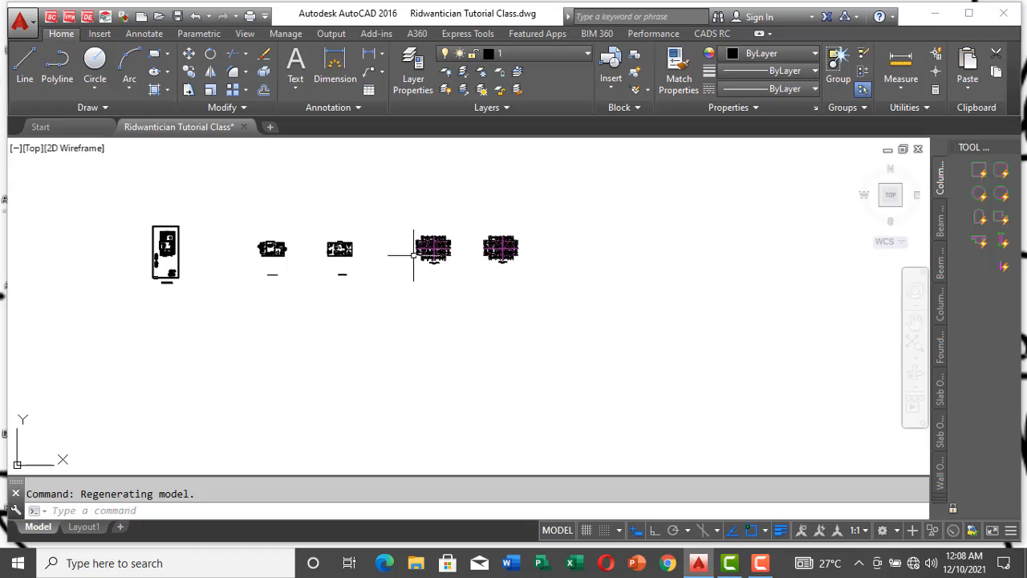
Examine the overall layout of the gridded ground floor plan and its place among the other drawings in the file
scroll(428, 235, up, 5)
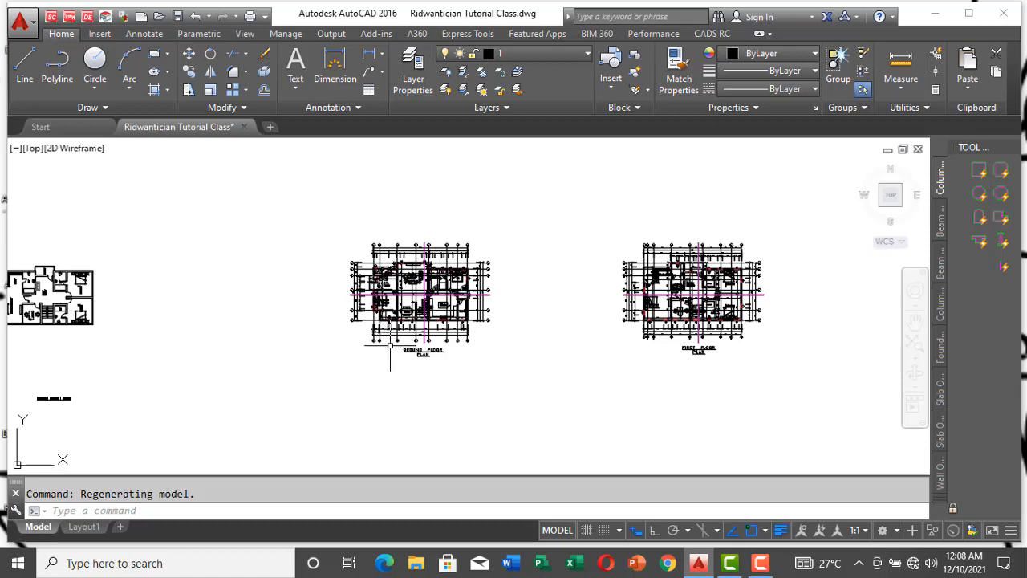
scroll(390, 347, up, 4)
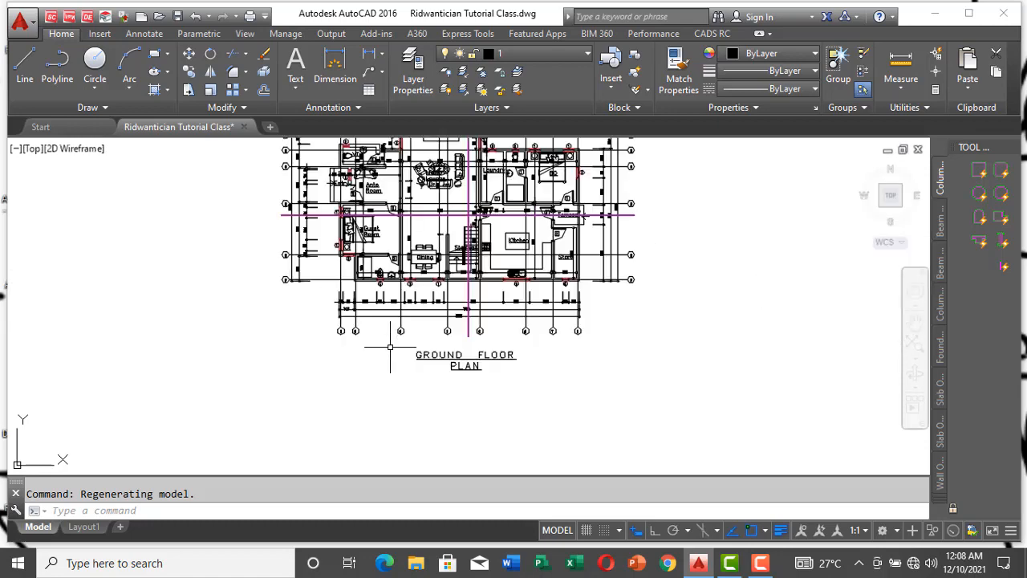
scroll(390, 347, down, 2)
scroll(401, 248, up, 6)
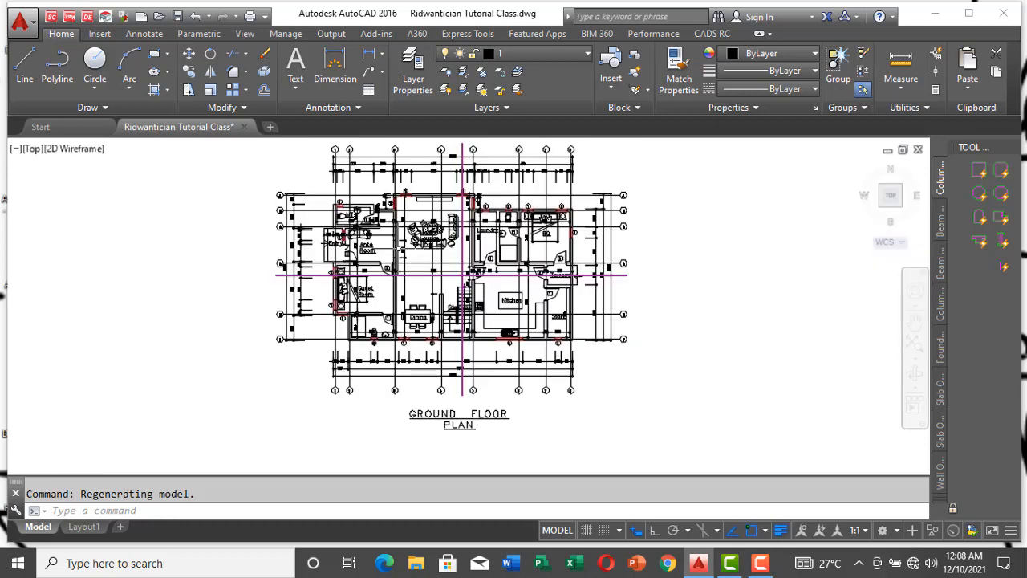
scroll(401, 250, down, 4)
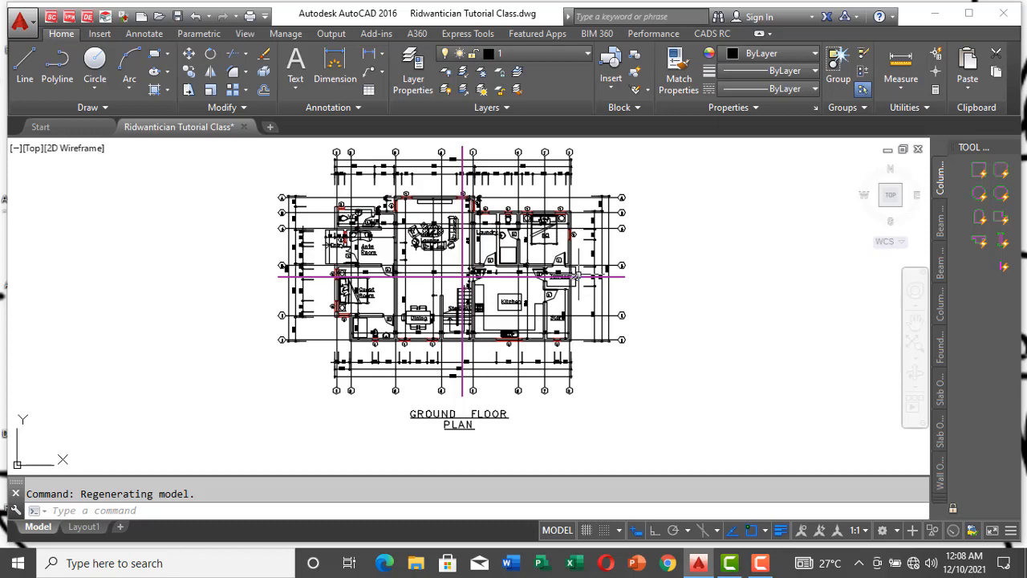
scroll(577, 275, up, 4)
scroll(279, 281, down, 4)
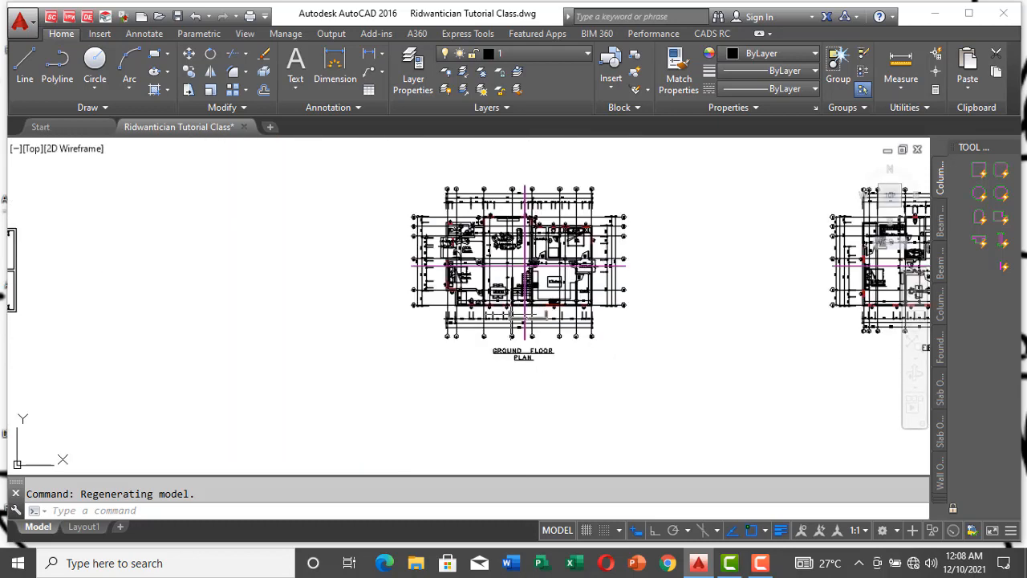
scroll(543, 192, up, 3)
scroll(507, 325, down, 4)
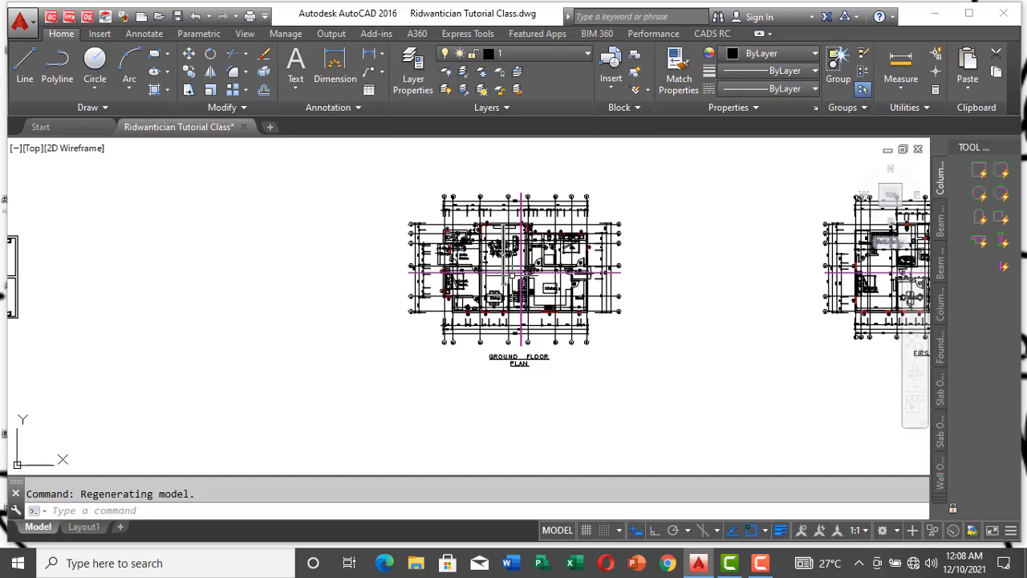
scroll(562, 297, up, 3)
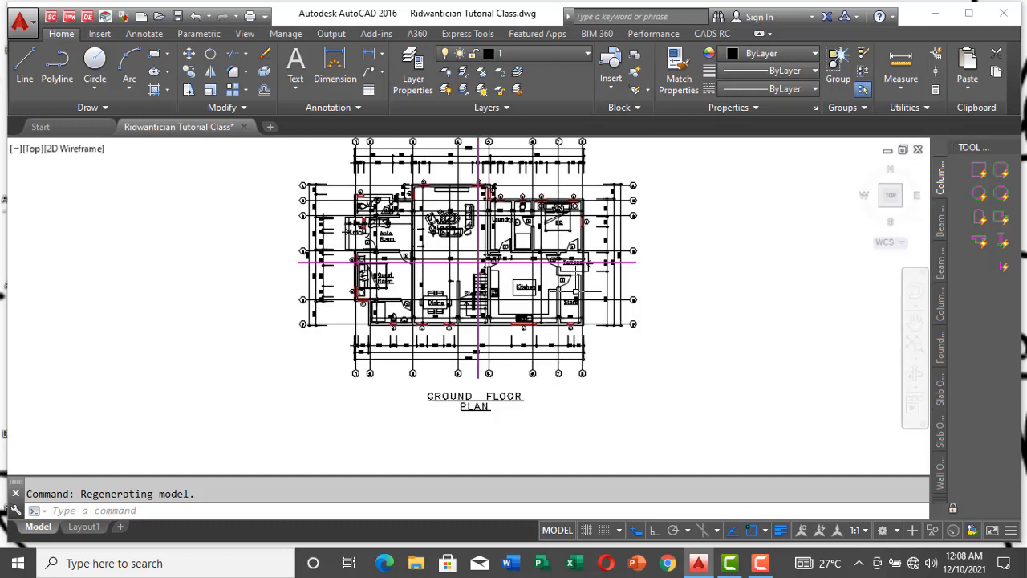
scroll(577, 289, down, 7)
scroll(671, 252, down, 3)
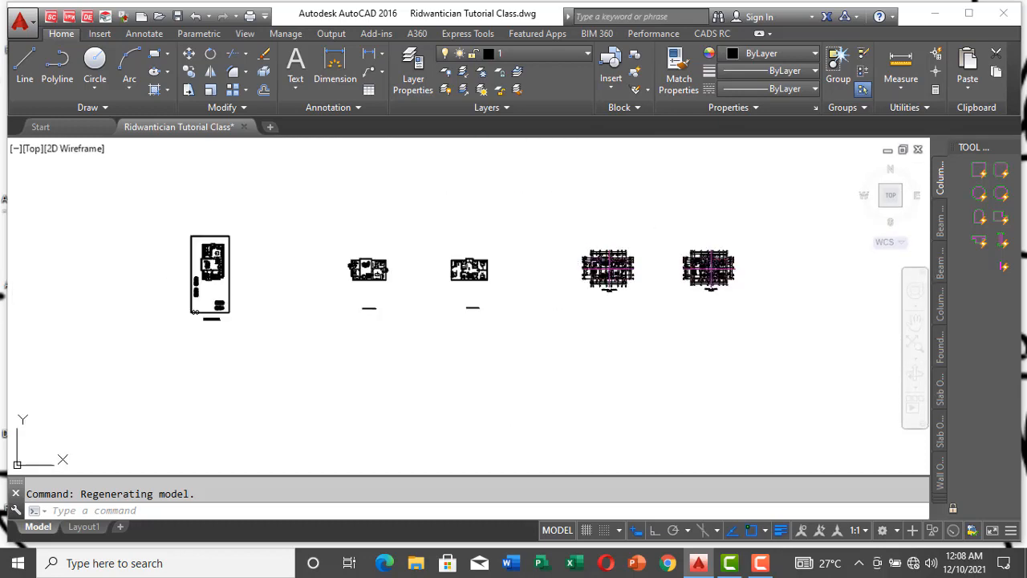
scroll(634, 273, up, 5)
scroll(635, 238, up, 2)
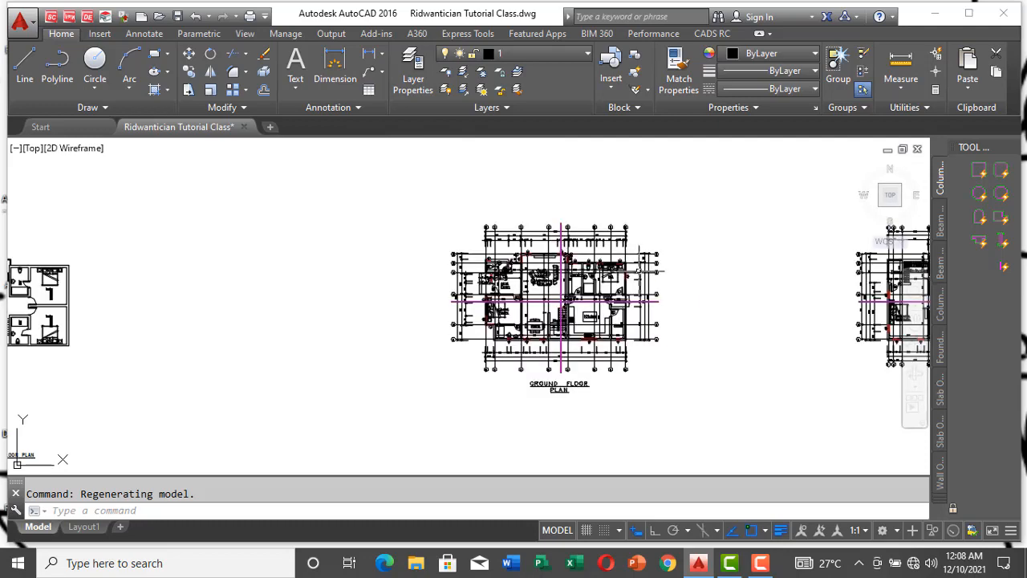
scroll(656, 271, up, 2)
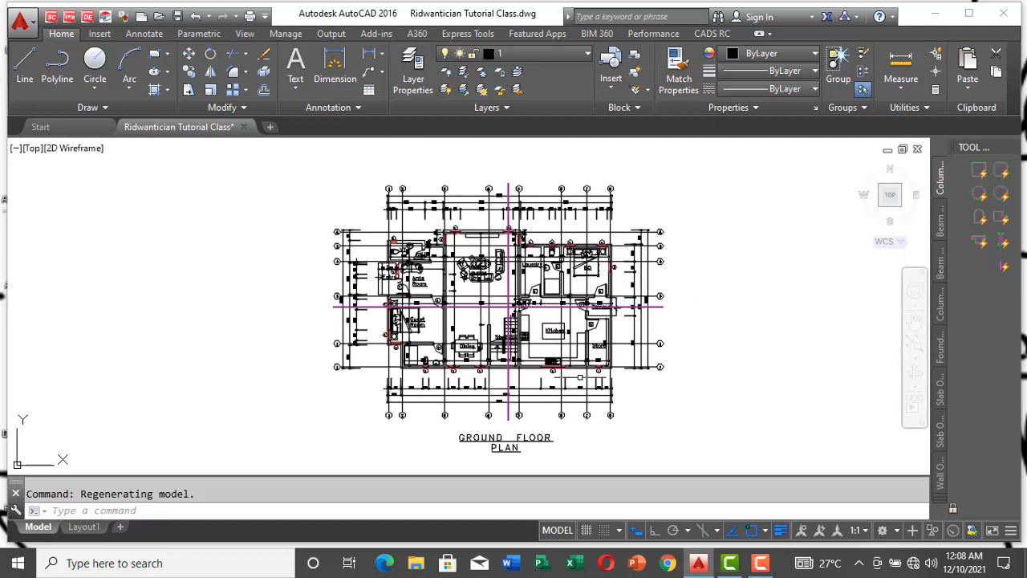
Inspect the ground floor plan's gridlines, dimensions and windows along axis F and around the Guest Room, Ante Room, VT and Main Lounge
scroll(453, 385, up, 6)
scroll(452, 379, down, 5)
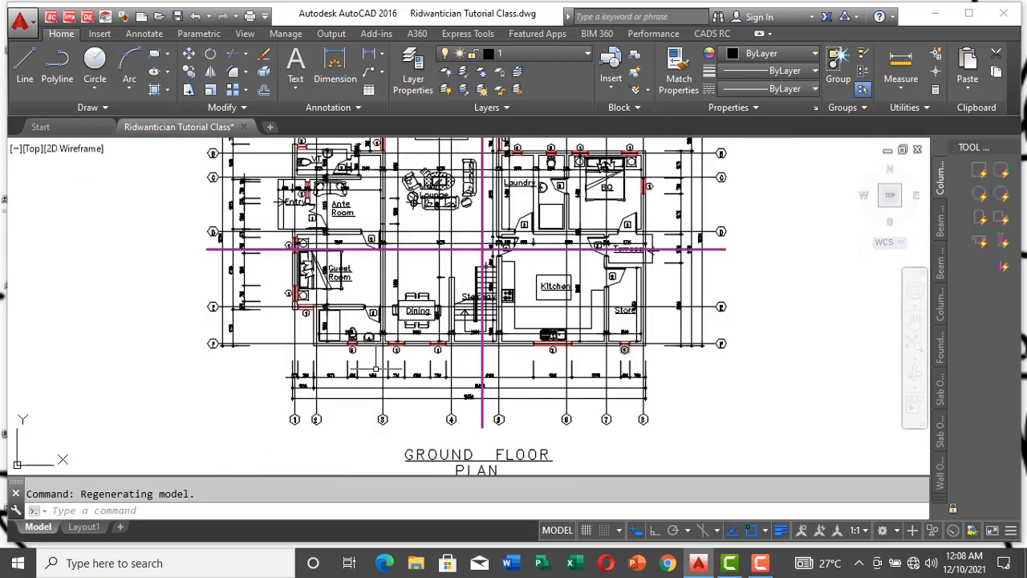
scroll(529, 361, up, 2)
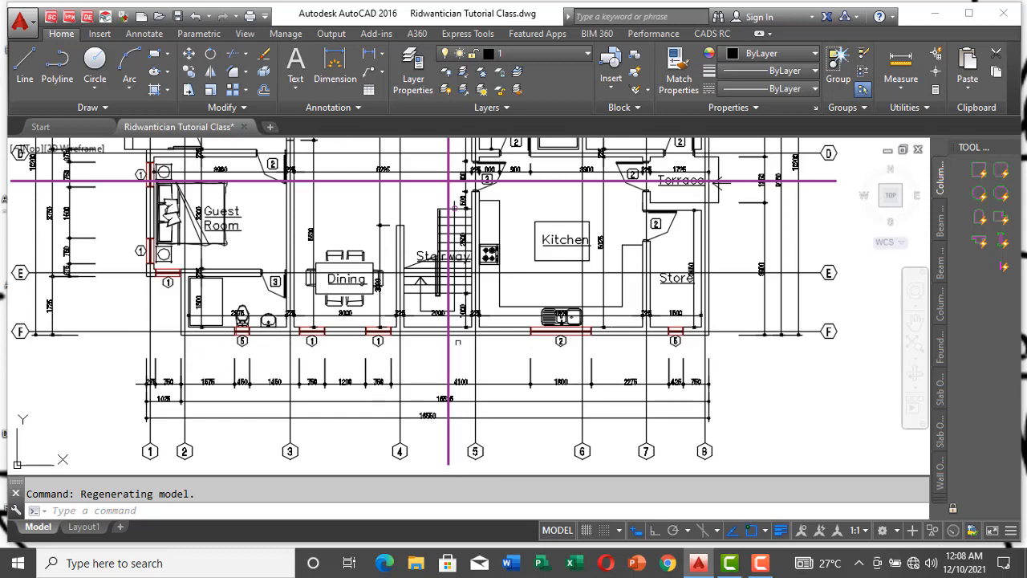
scroll(396, 357, up, 2)
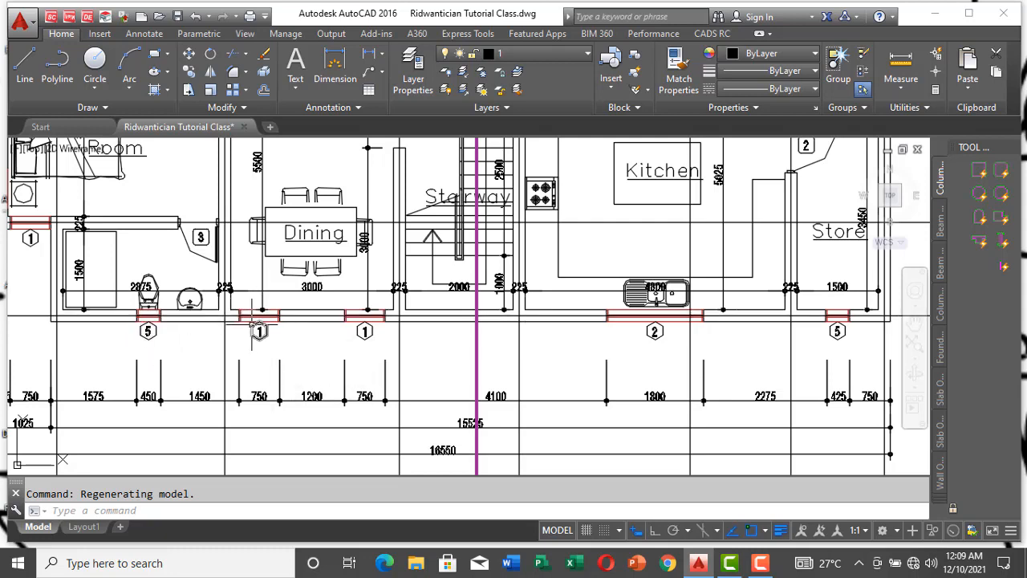
scroll(258, 329, down, 5)
scroll(223, 278, up, 5)
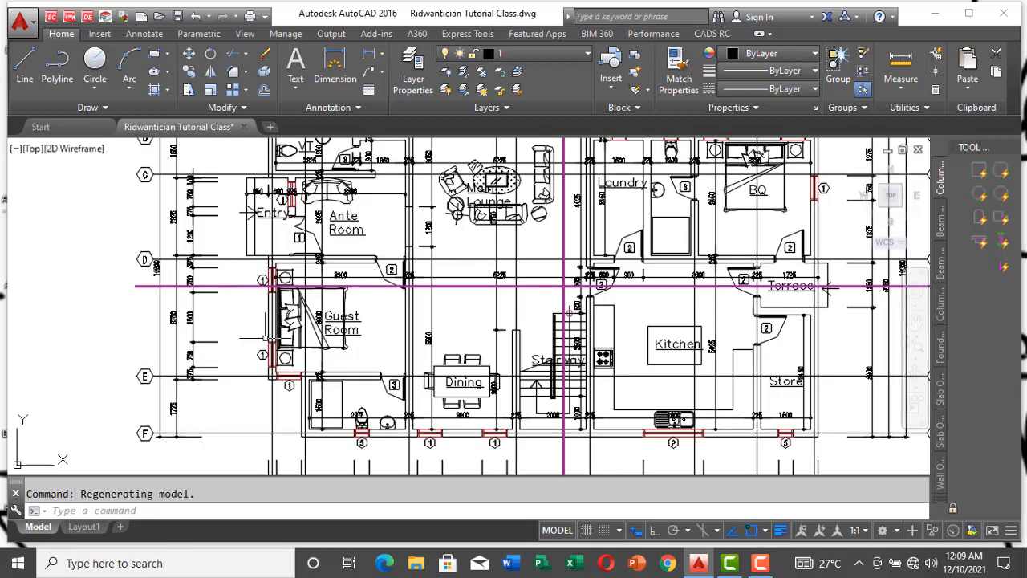
scroll(248, 213, up, 3)
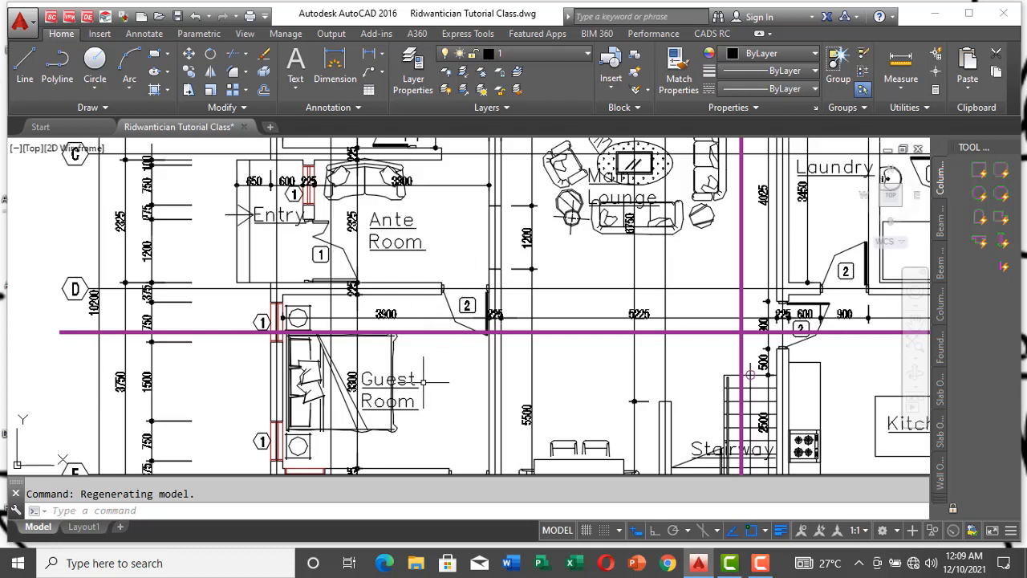
scroll(420, 377, down, 2)
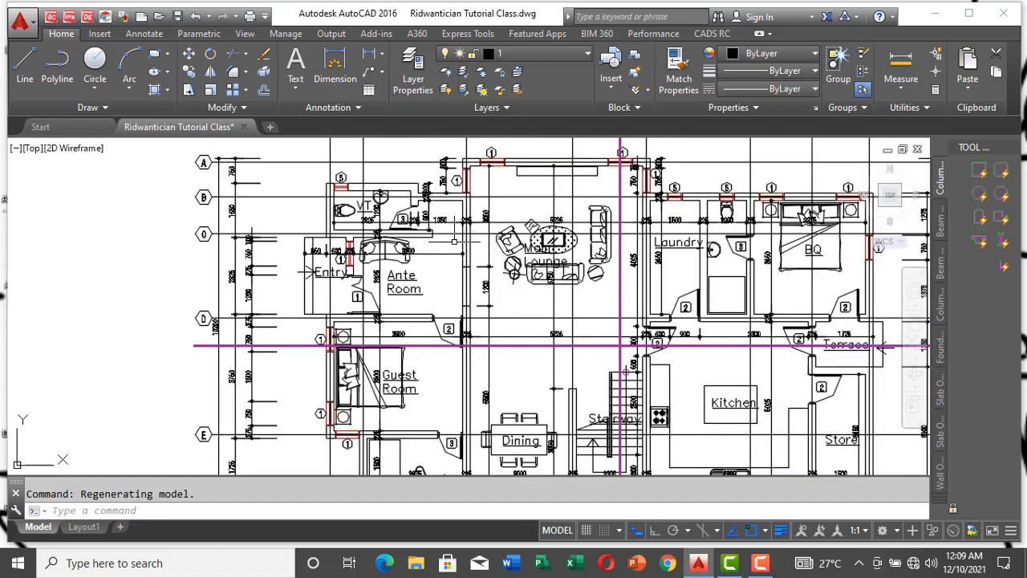
scroll(476, 282, up, 2)
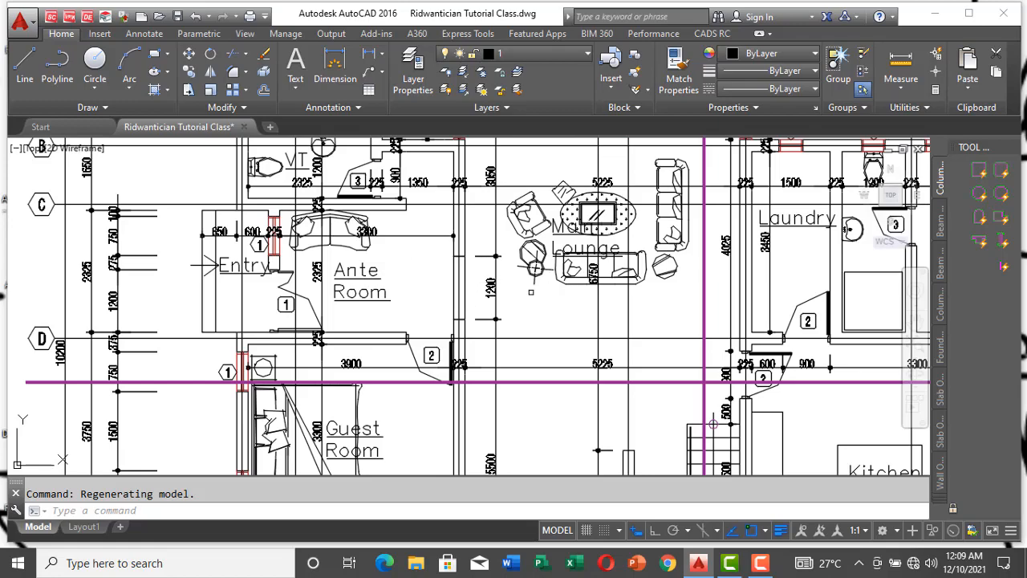
scroll(477, 306, down, 2)
scroll(452, 250, up, 2)
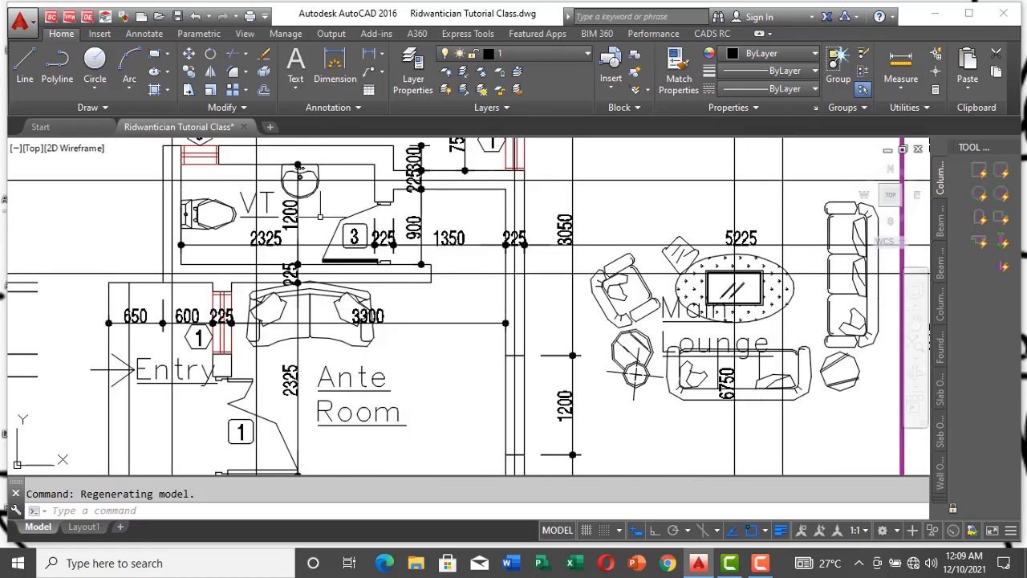
scroll(473, 277, down, 2)
scroll(473, 268, up, 2)
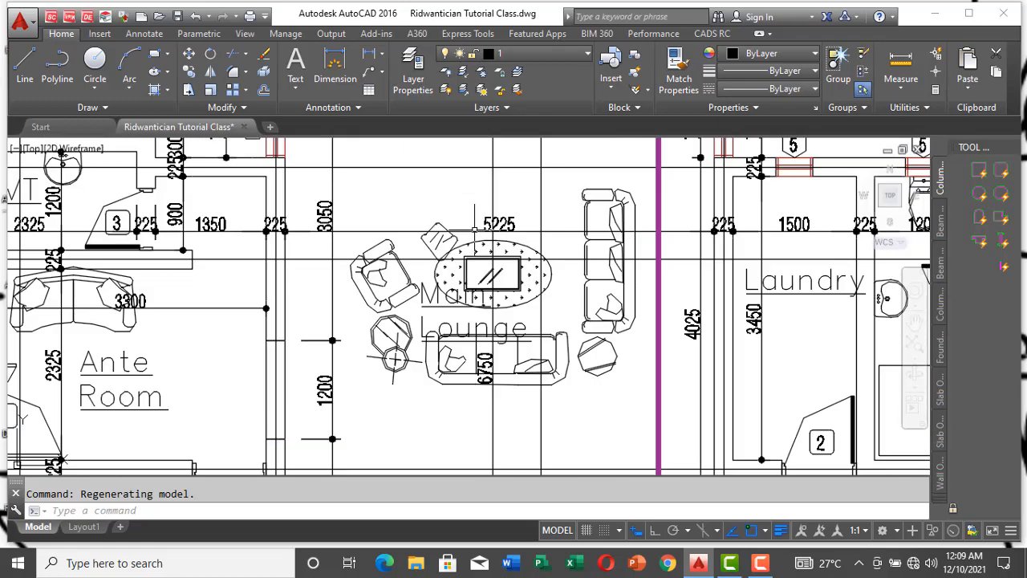
scroll(514, 253, down, 3)
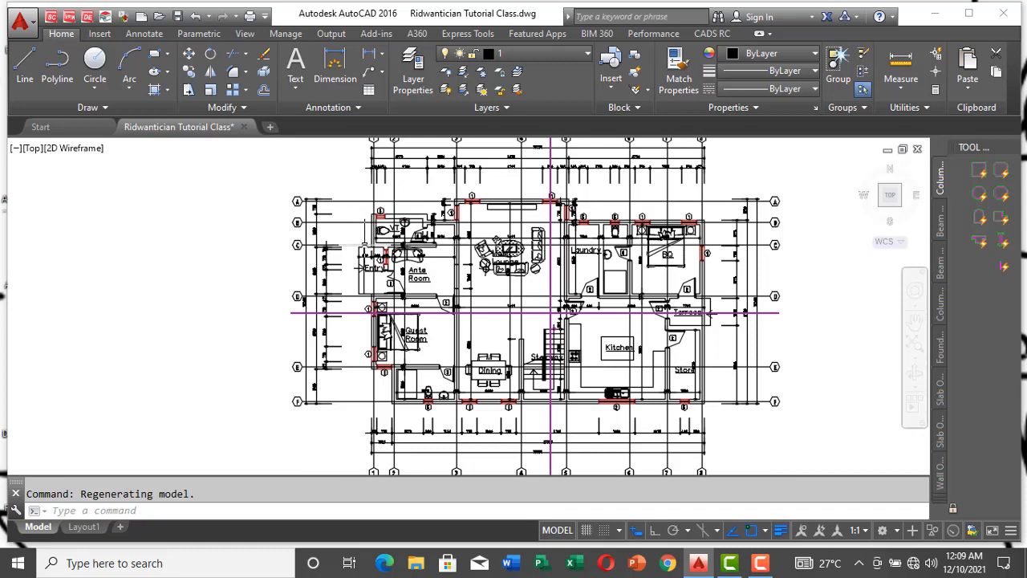
Try to stretch the outer wall line at the Entry from its corner near axis C to the wall corner near axis D
scroll(365, 252, up, 4)
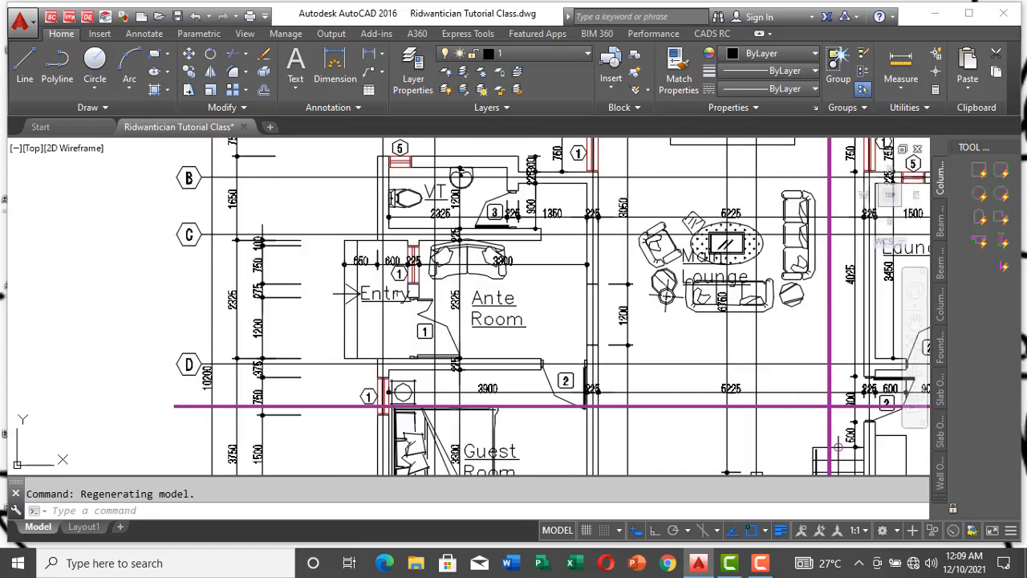
scroll(346, 294, up, 2)
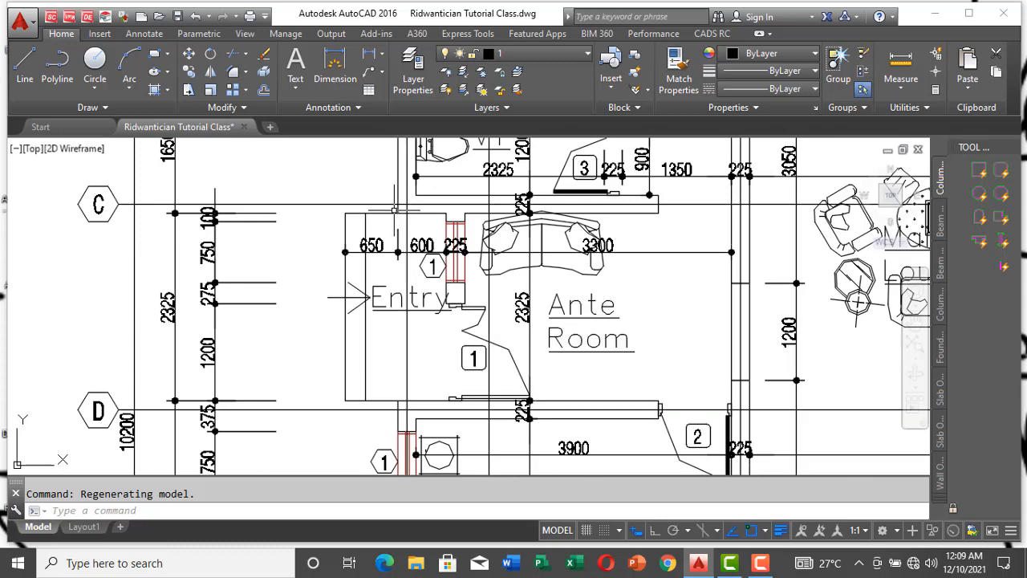
scroll(397, 213, up, 2)
scroll(379, 237, down, 2)
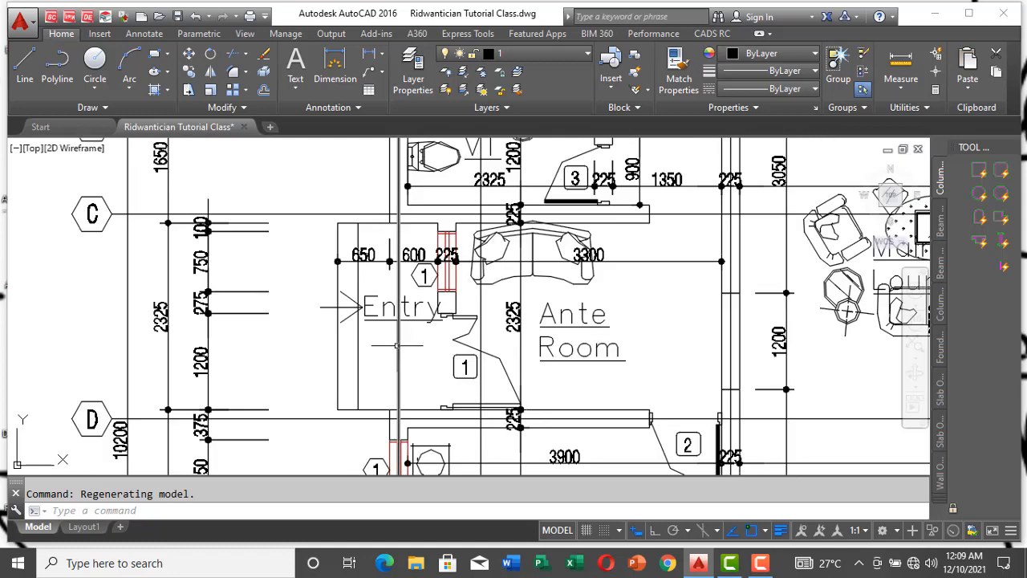
scroll(394, 356, up, 2)
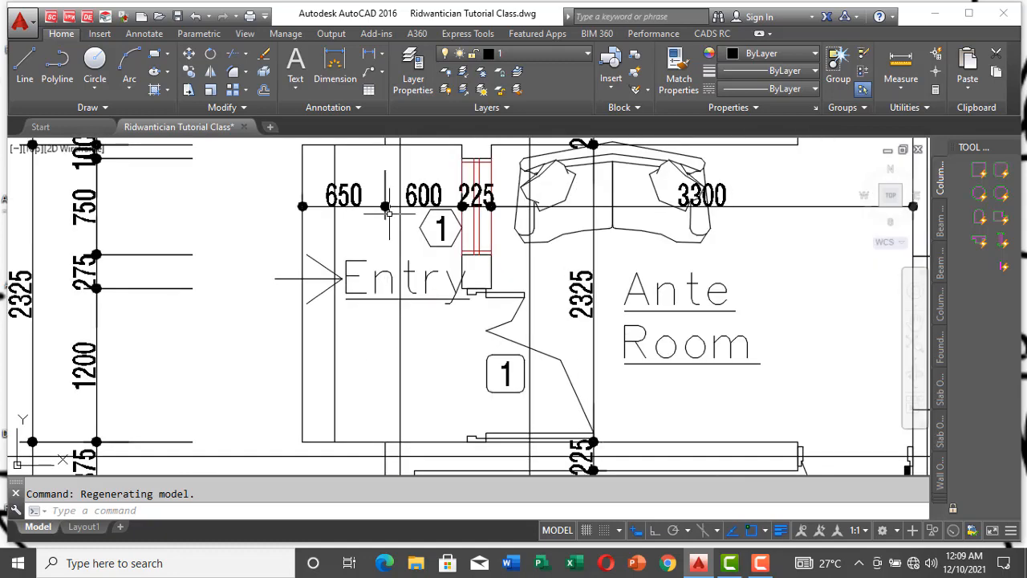
scroll(387, 210, down, 2)
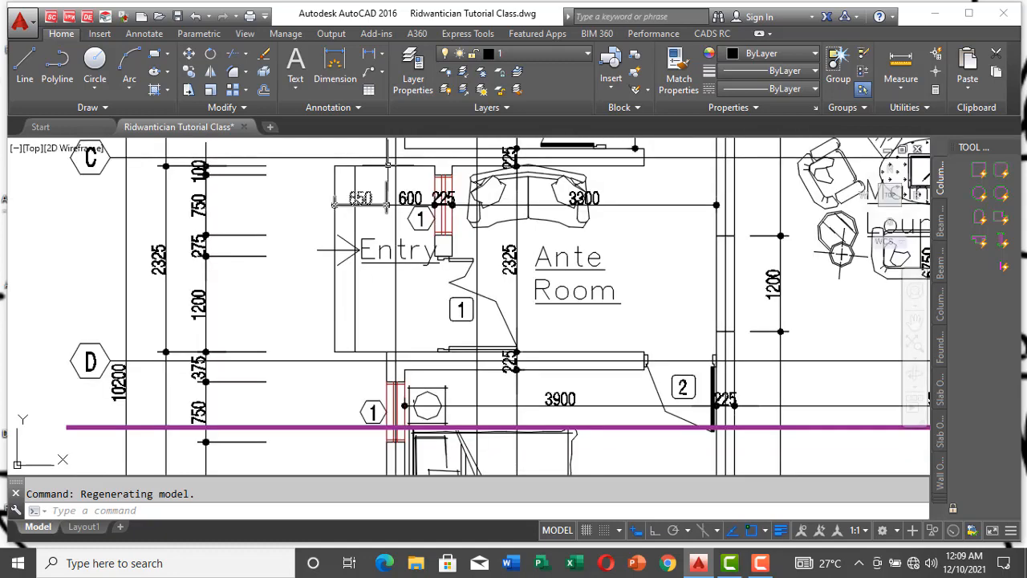
mouse_move(427, 191)
middle_down()
mouse_move(432, 183)
mouse_move(407, 241)
middle_up()
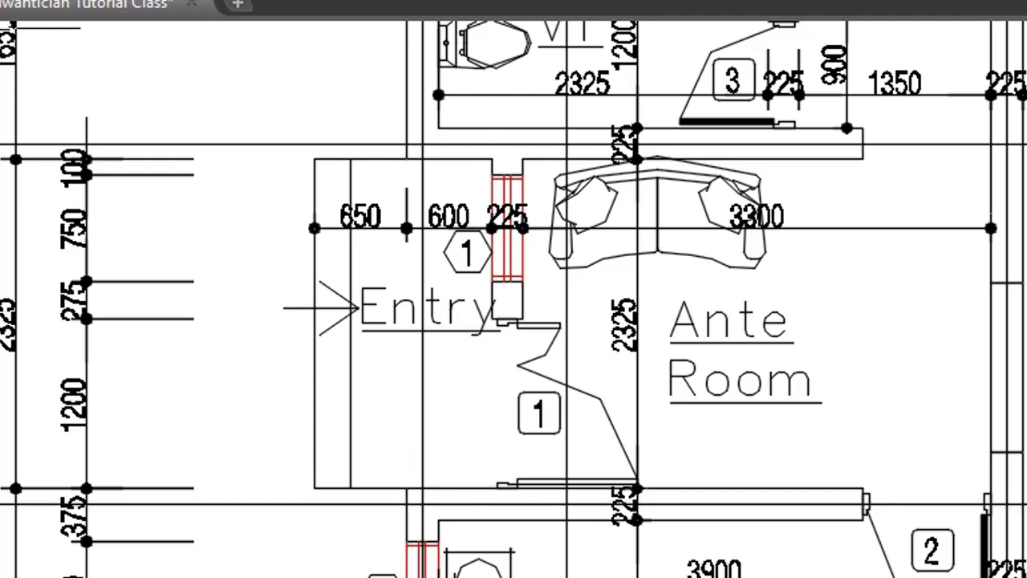
click(409, 146)
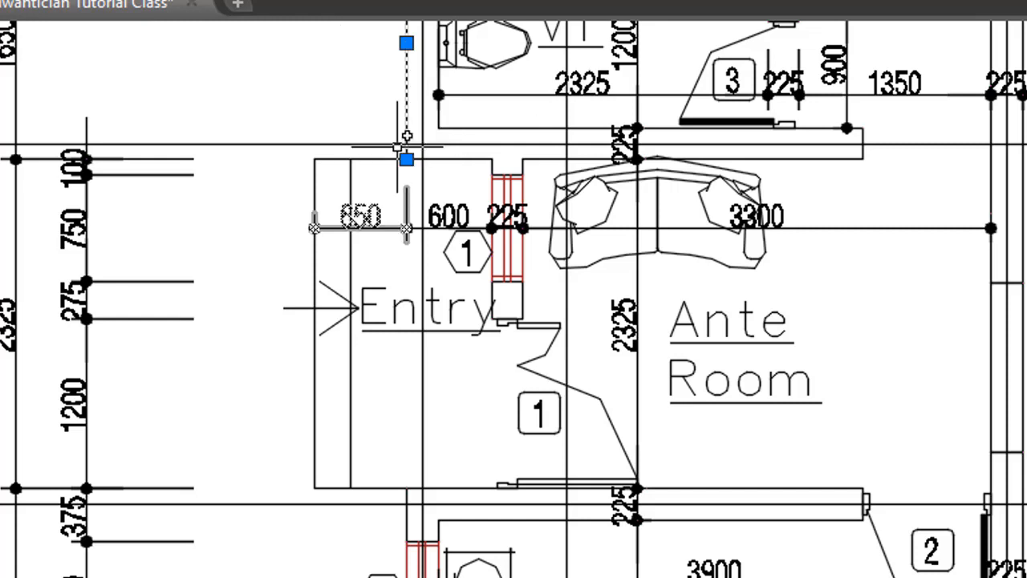
click(407, 158)
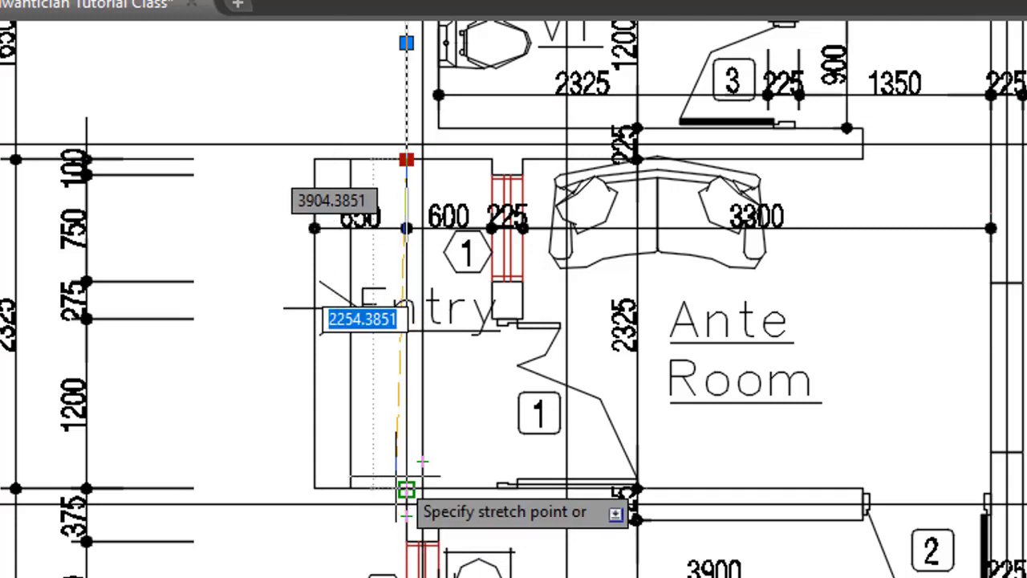
click(407, 488)
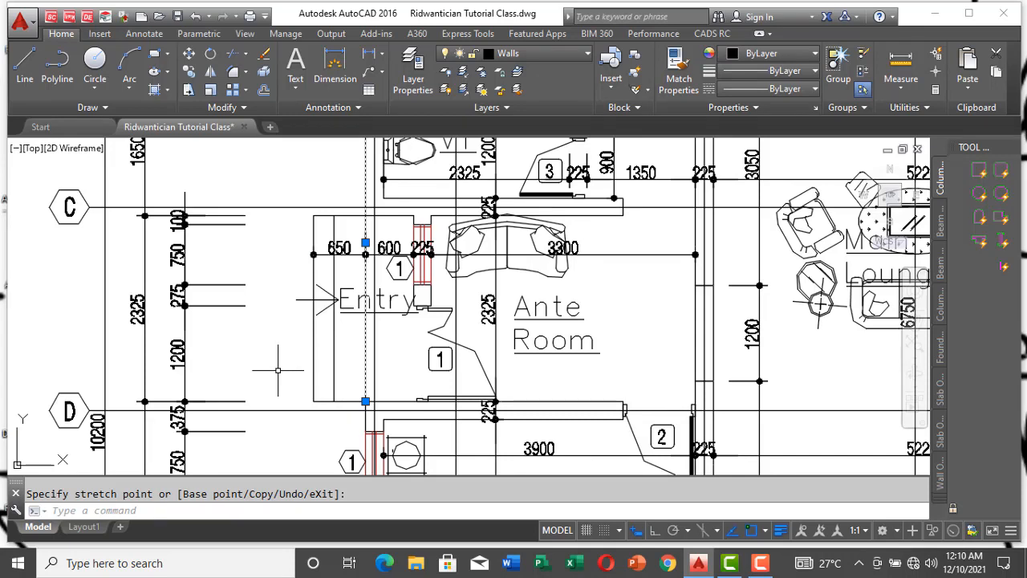
key(Escape)
key(ctrl+z)
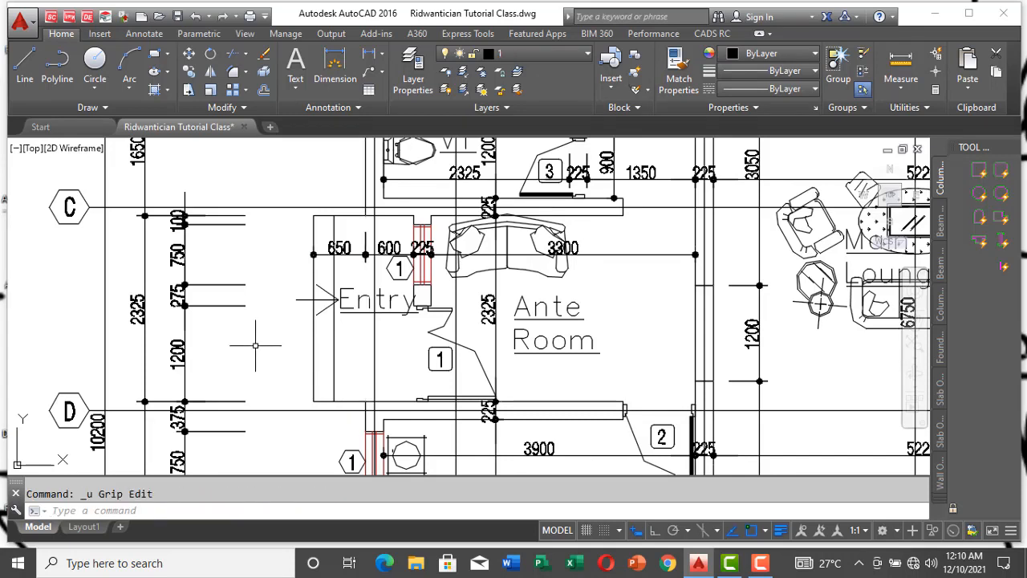
Inspect the dimensions above the Main Lounge and the outer wall line and gridline at the Terrace near axis D
scroll(313, 226, down, 8)
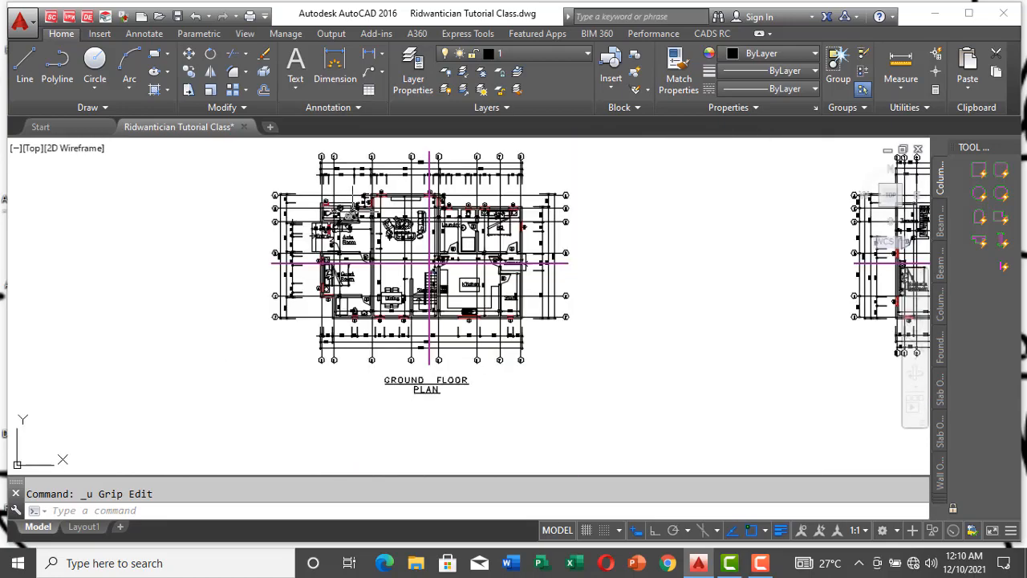
scroll(400, 162, up, 7)
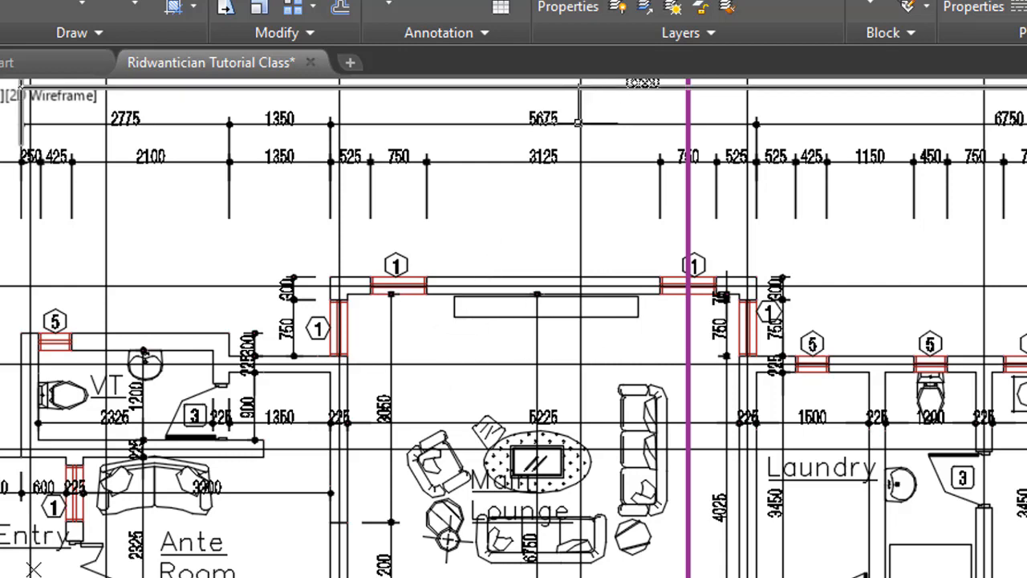
scroll(527, 126, down, 3)
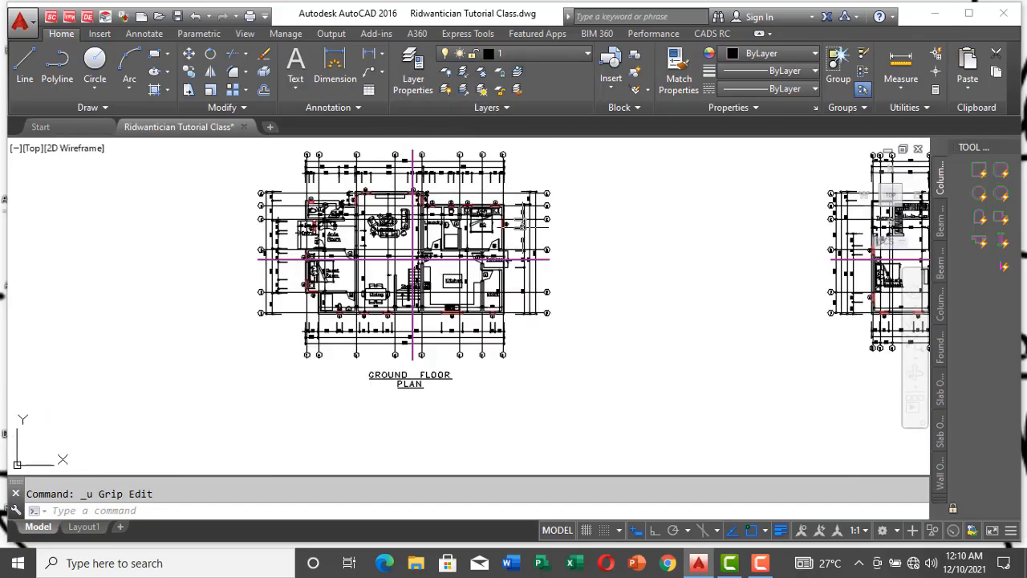
scroll(520, 225, up, 6)
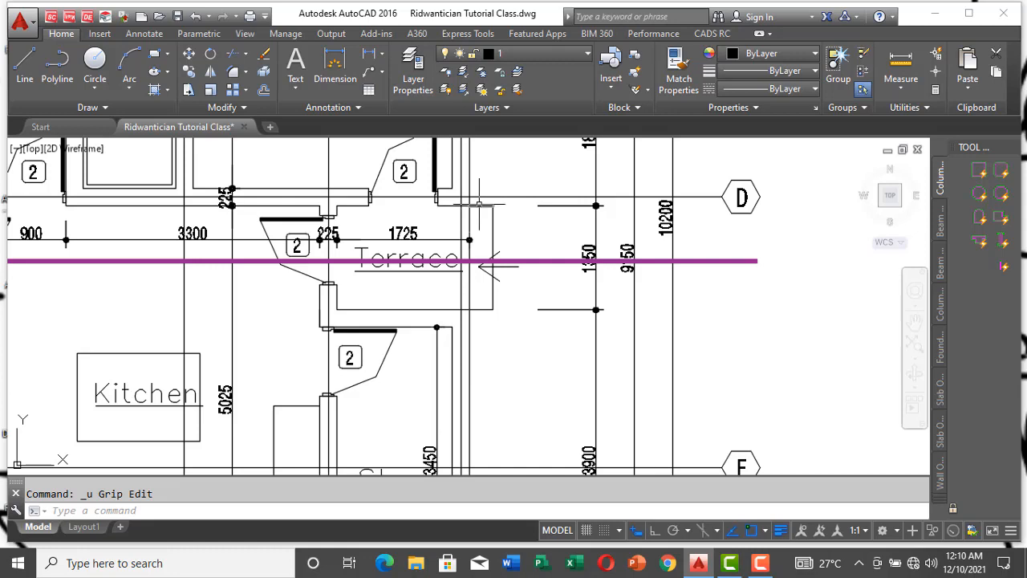
scroll(479, 204, up, 4)
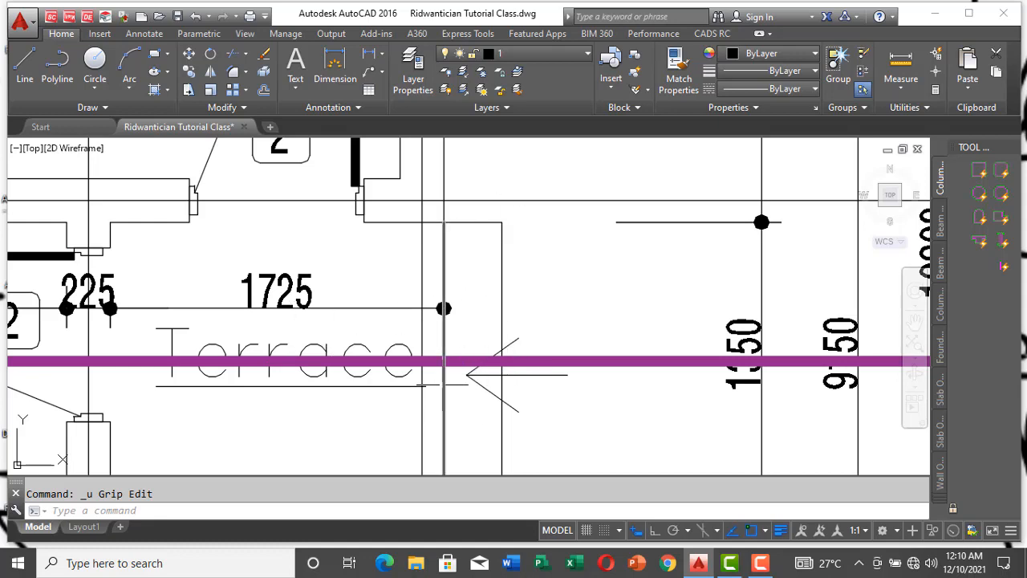
Examine the first floor plan's gridlines, dimensions and windows along axis F and around the Master's Bedroom, Walk-in-Closet and Family Lounge
scroll(418, 243, down, 8)
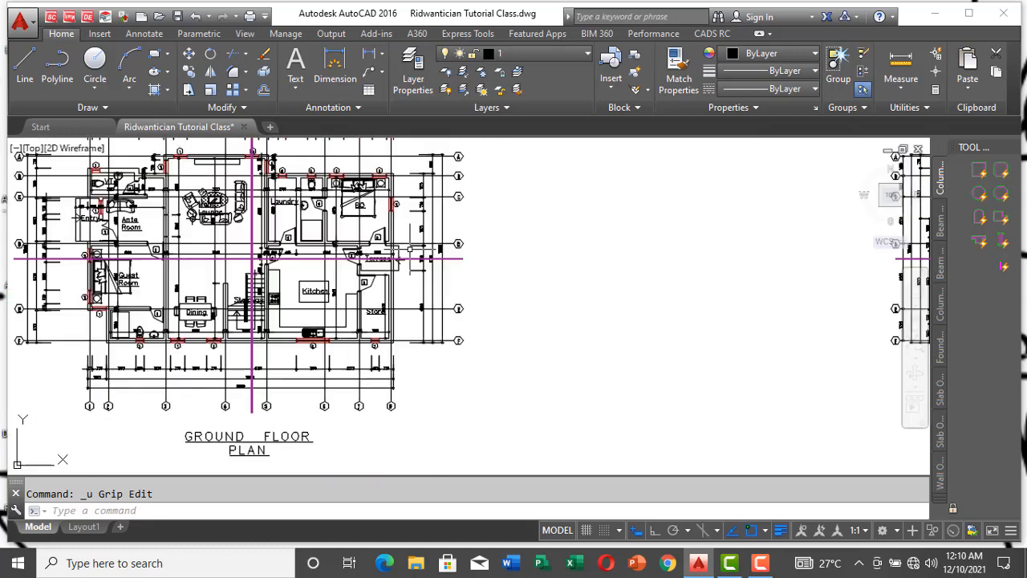
scroll(349, 319, up, 7)
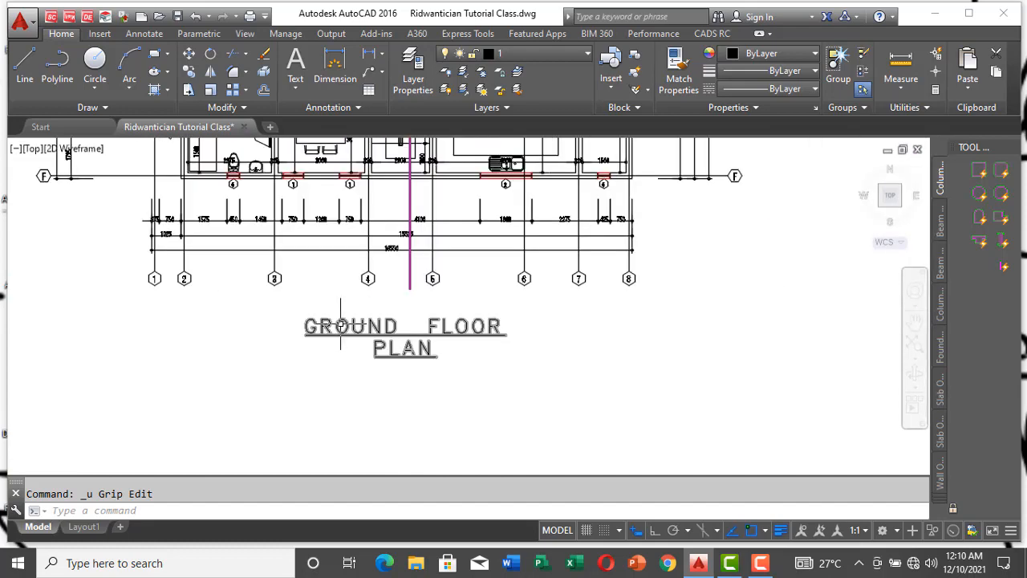
scroll(350, 321, down, 9)
scroll(545, 293, up, 5)
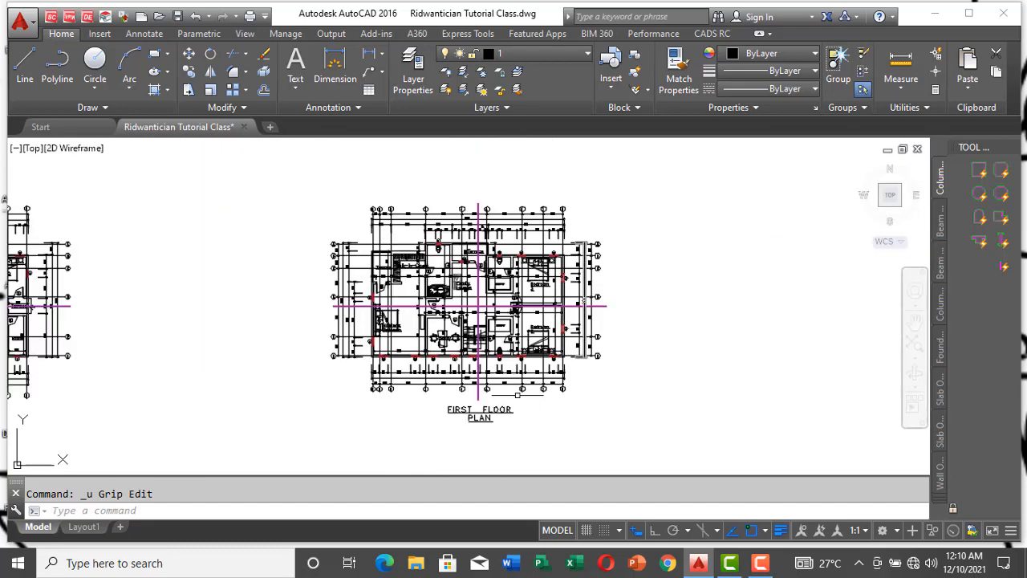
scroll(455, 430, up, 5)
scroll(478, 429, down, 2)
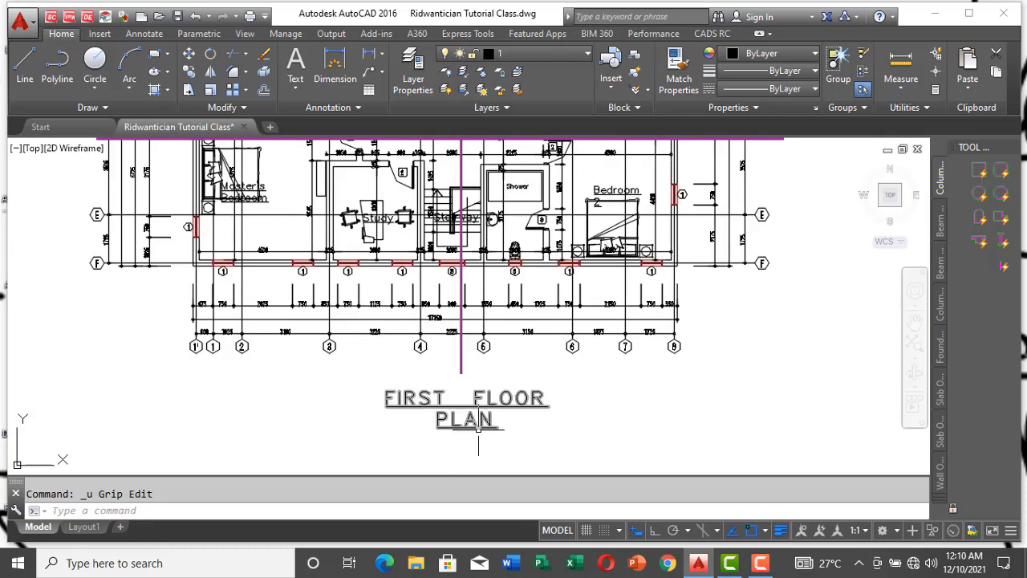
scroll(337, 273, up, 2)
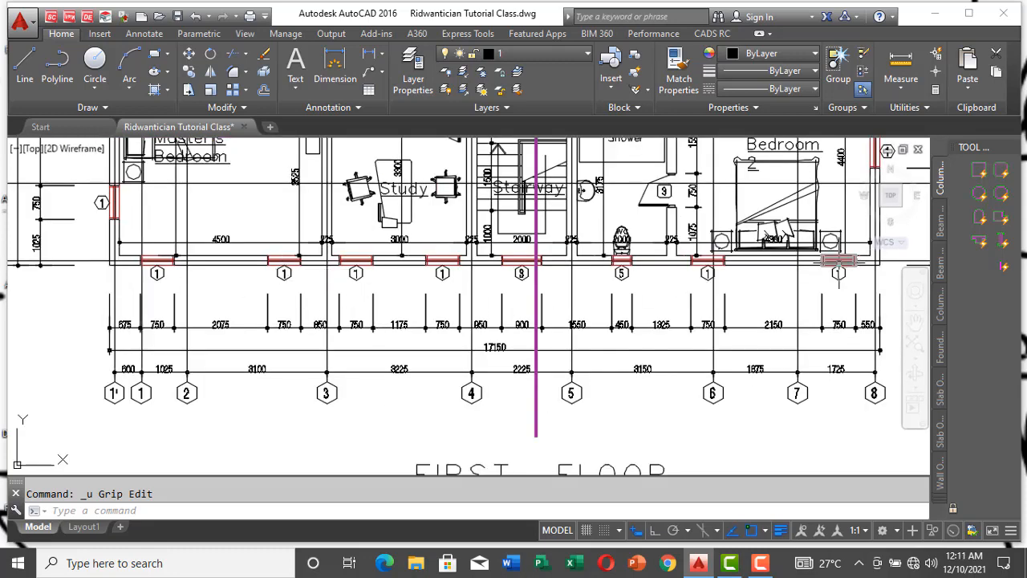
scroll(414, 298, down, 4)
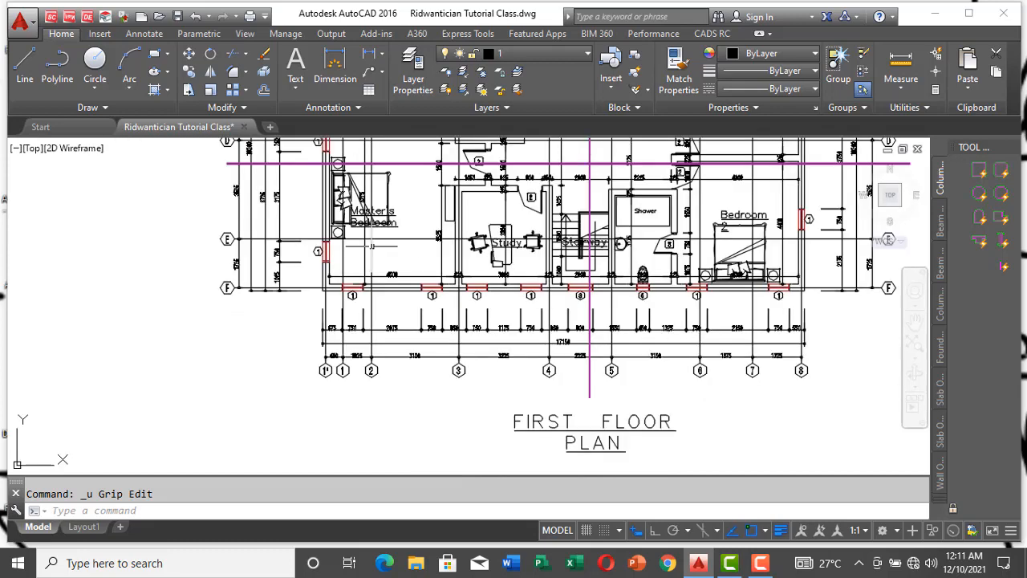
scroll(333, 203, up, 5)
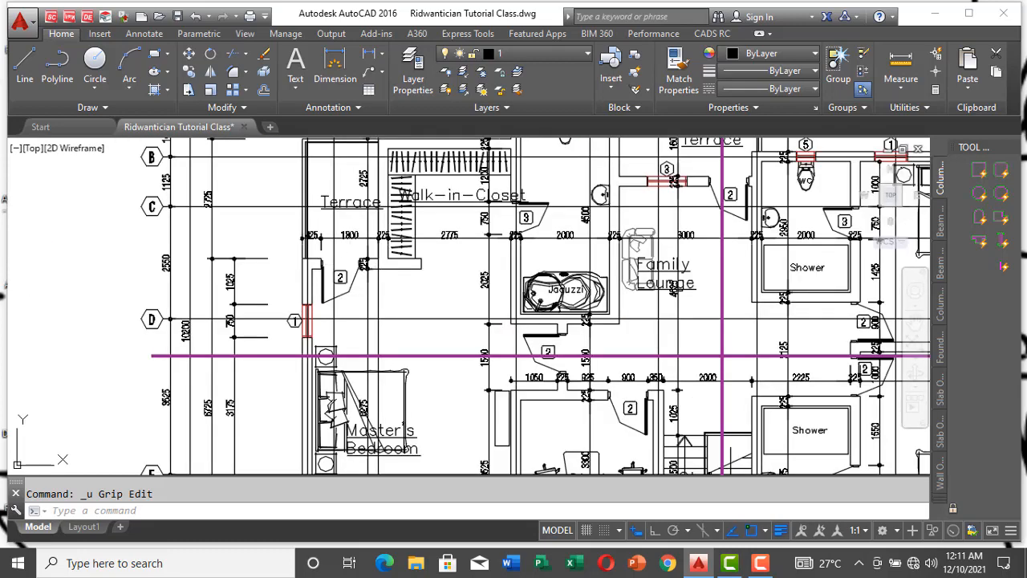
scroll(257, 286, down, 5)
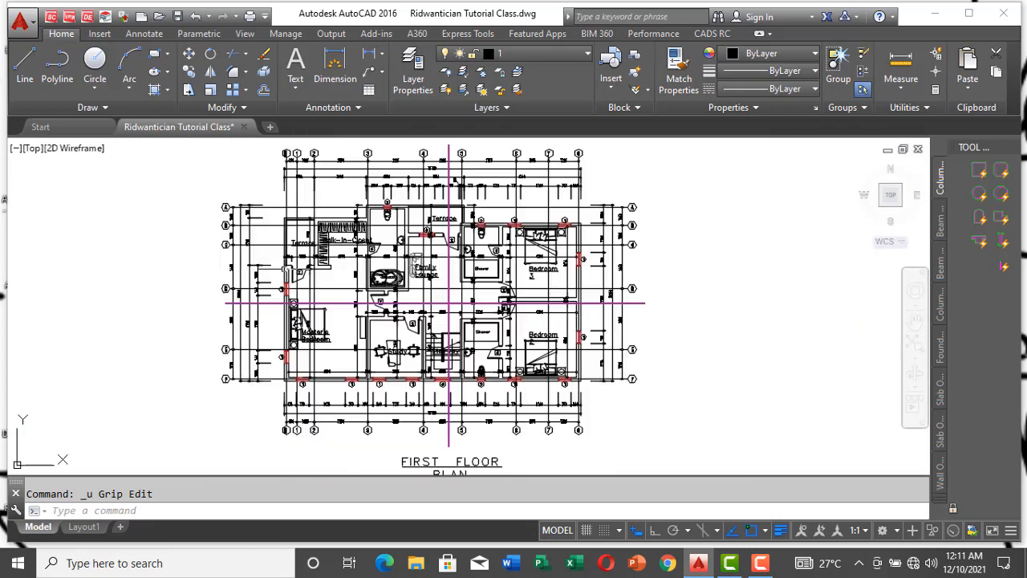
scroll(426, 193, up, 4)
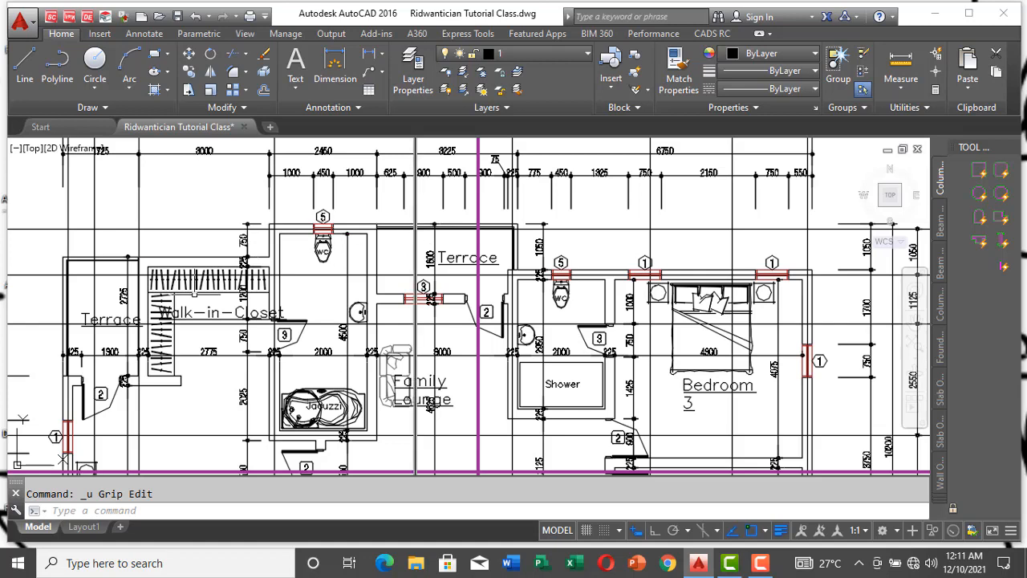
Measure the thickness of the outer wall beside door 2 at the first floor Terrace, just above the window
scroll(52, 357, up, 2)
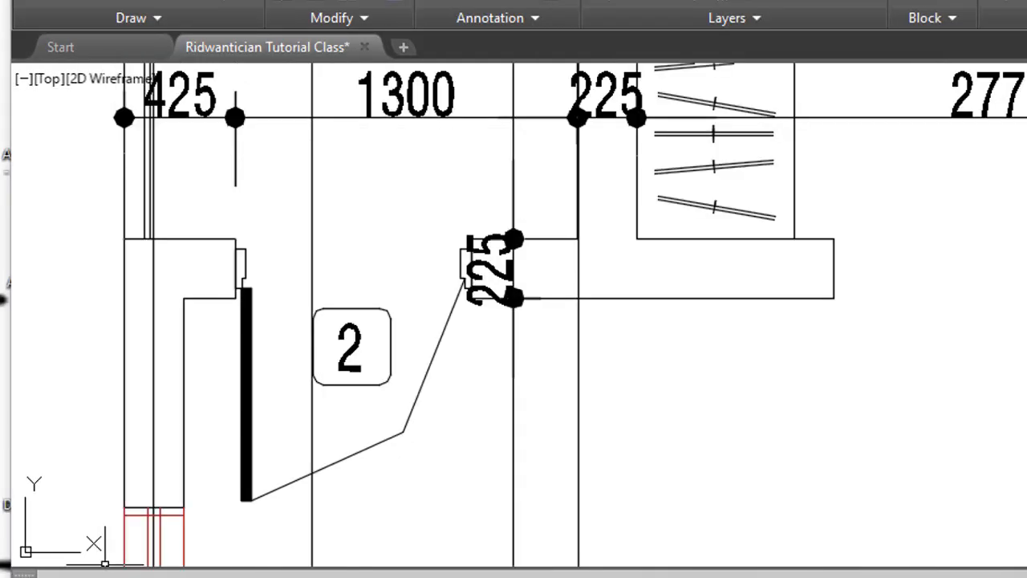
scroll(137, 532, up, 2)
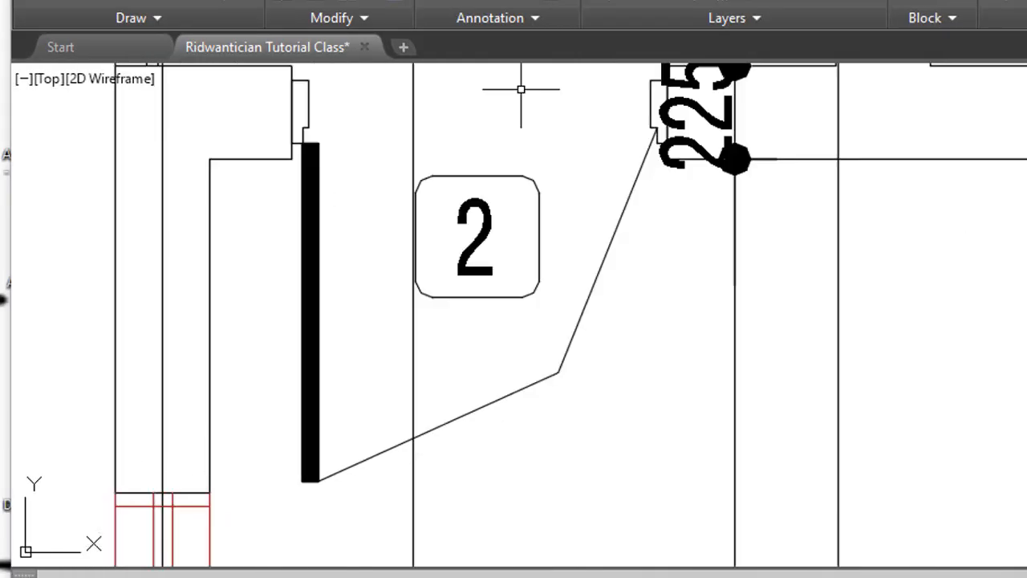
text(di)
key(Return)
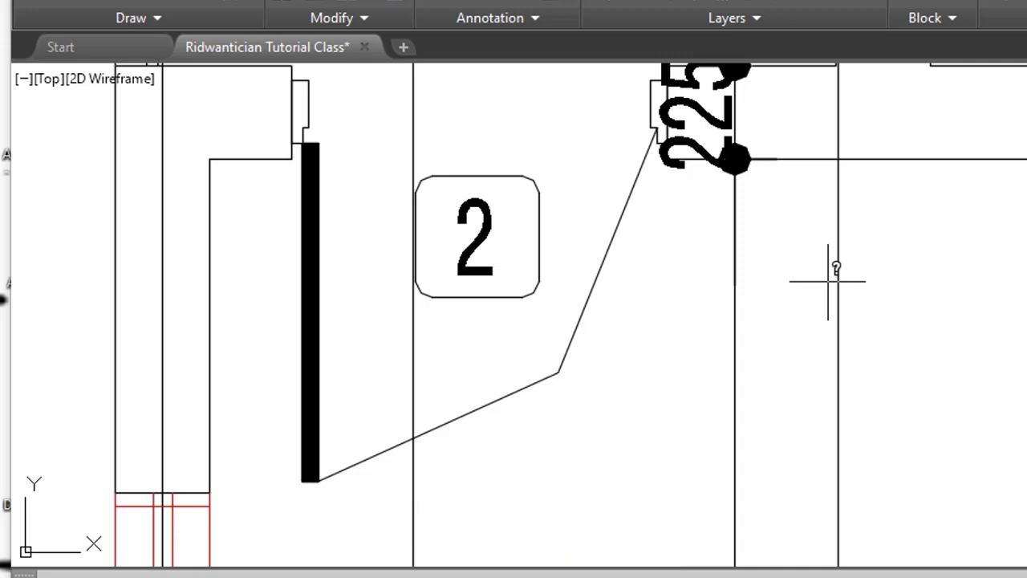
click(112, 493)
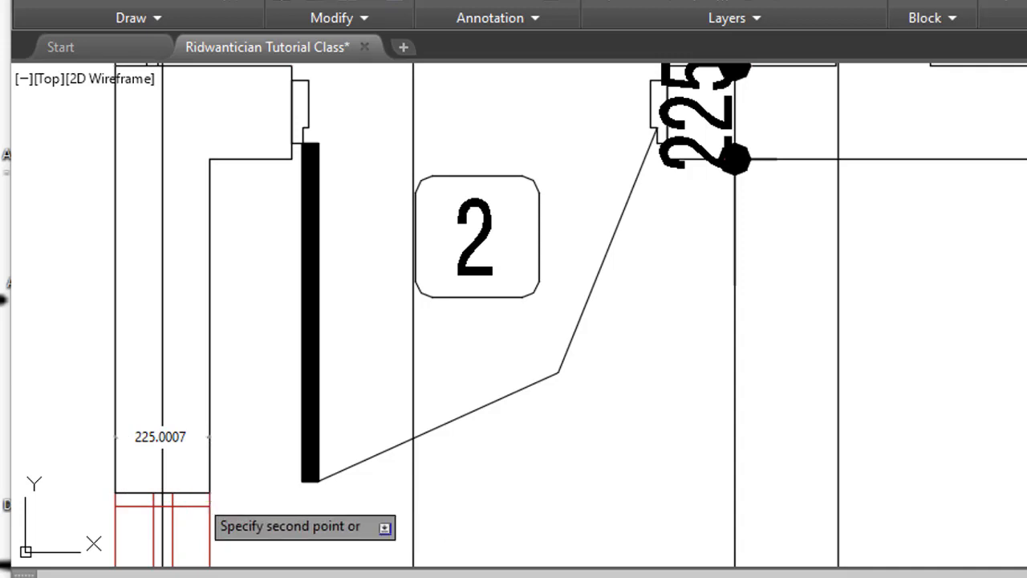
Measure the distance from the outer wall corner at the Terrace door to the gridline running through that wall
scroll(289, 361, down, 4)
scroll(234, 215, up, 4)
scroll(233, 215, up, 2)
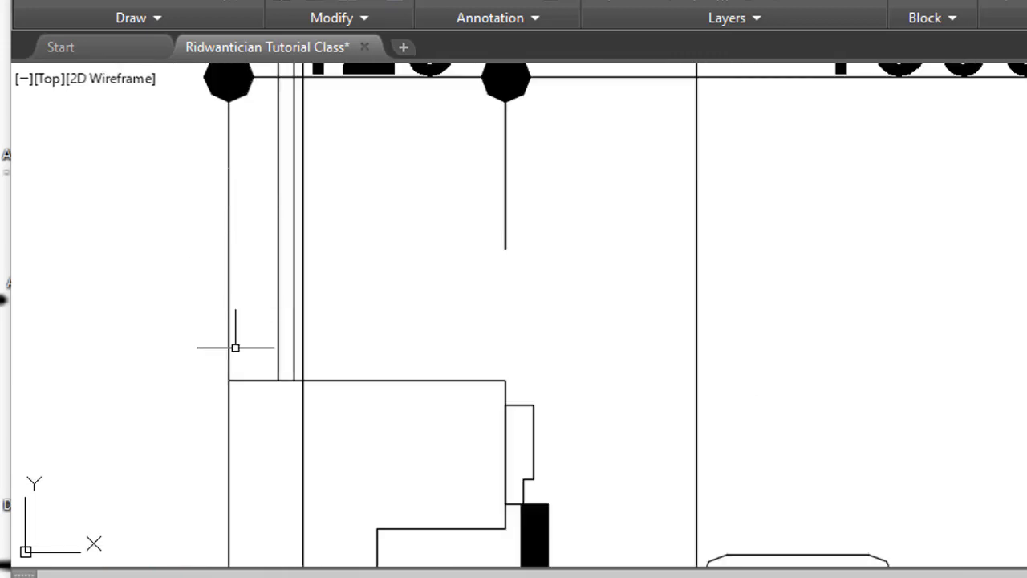
scroll(233, 345, up, 2)
key(Return)
click(250, 420)
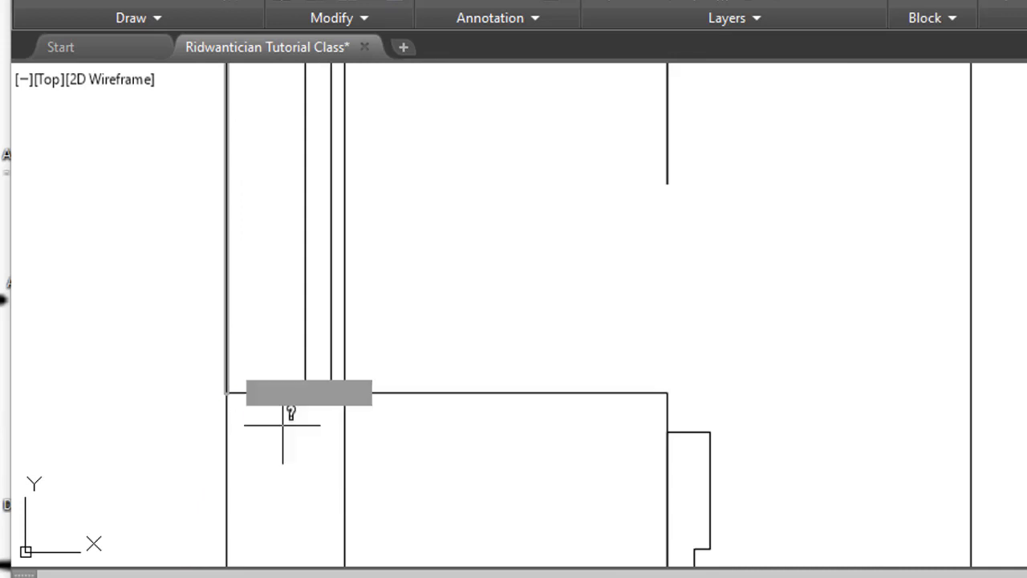
click(228, 392)
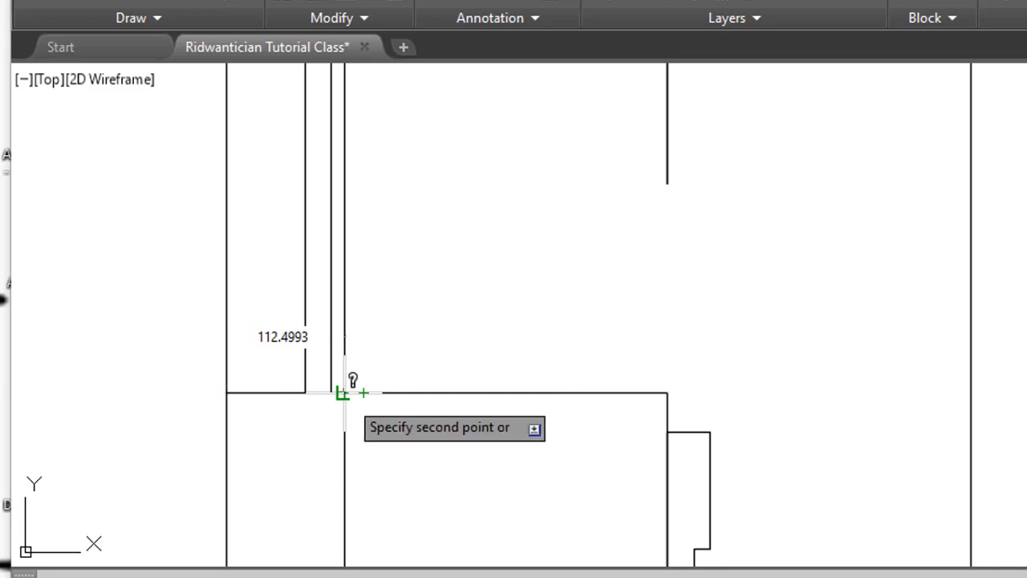
click(343, 393)
scroll(233, 343, up, 4)
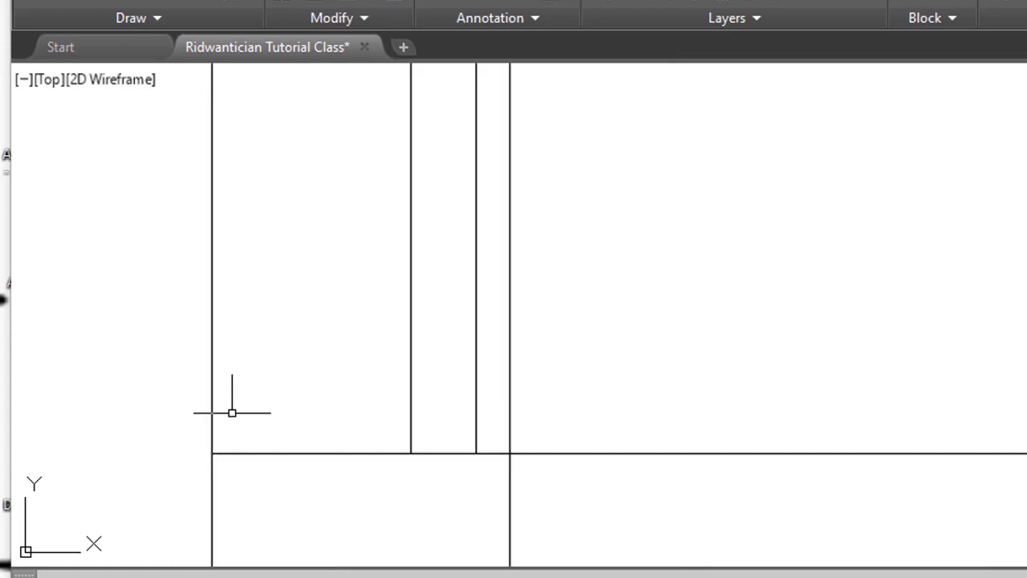
Inspect the outer wall lines, gridlines and dimensions around the first floor Terrace and Walk-in-Closet between axes A and D
scroll(348, 355, down, 6)
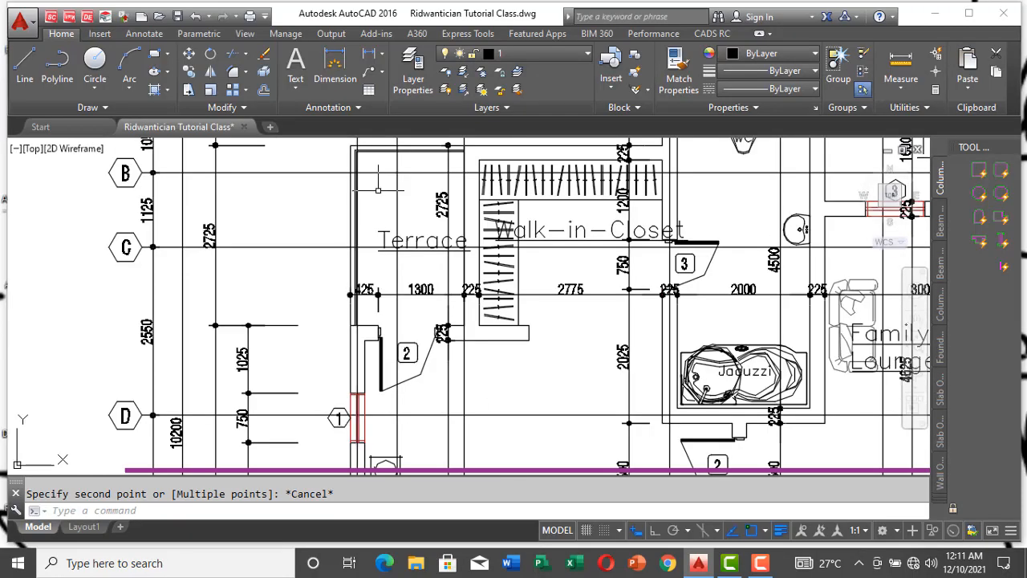
scroll(377, 193, down, 2)
scroll(350, 394, up, 6)
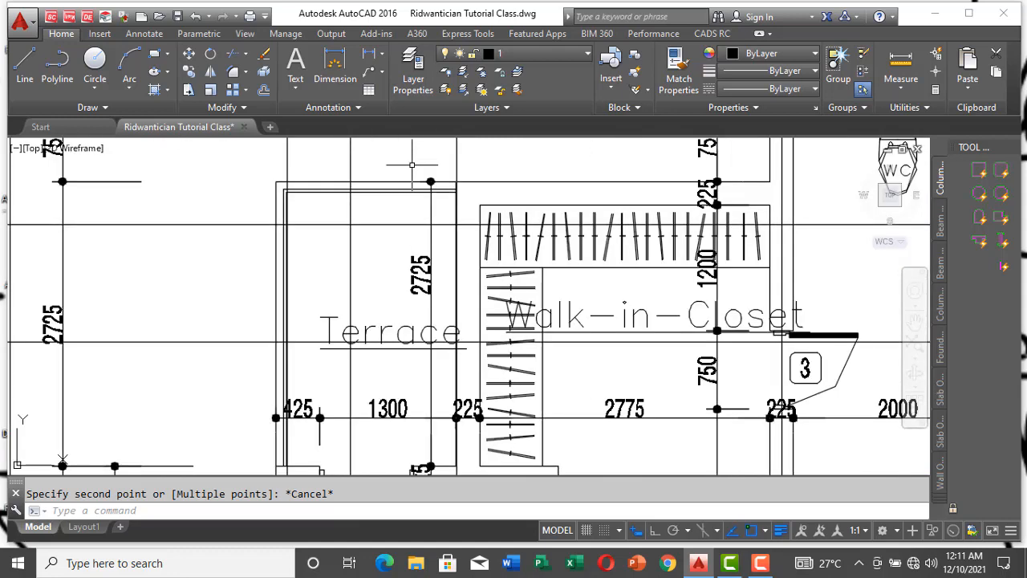
scroll(350, 394, down, 3)
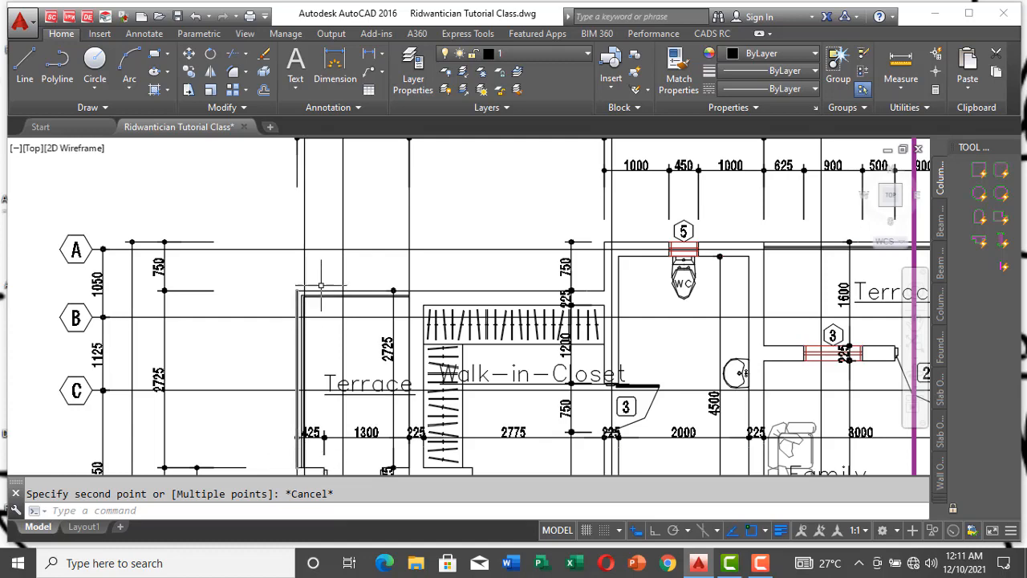
scroll(321, 277, down, 2)
scroll(321, 417, up, 2)
scroll(319, 432, up, 2)
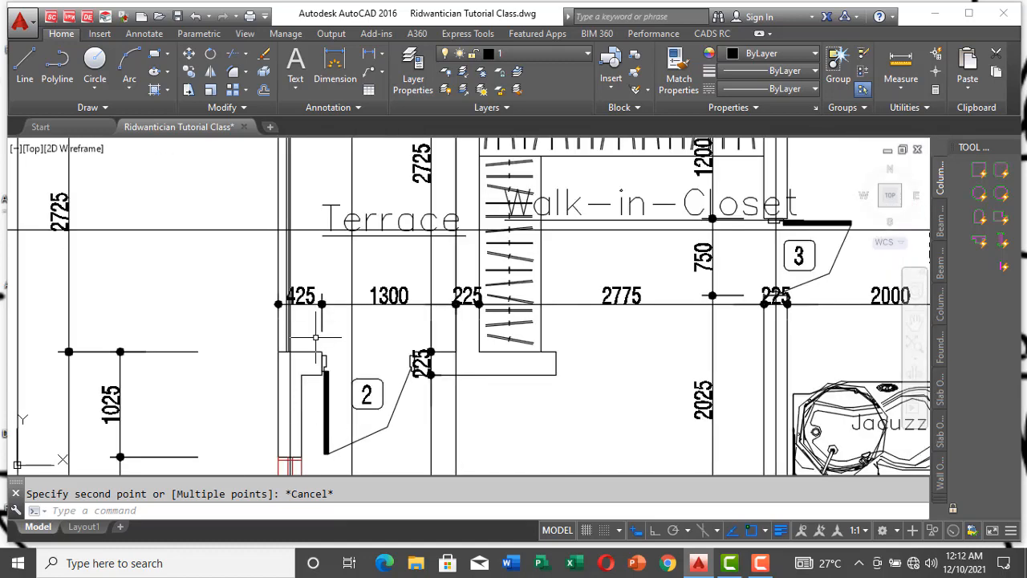
scroll(315, 337, down, 2)
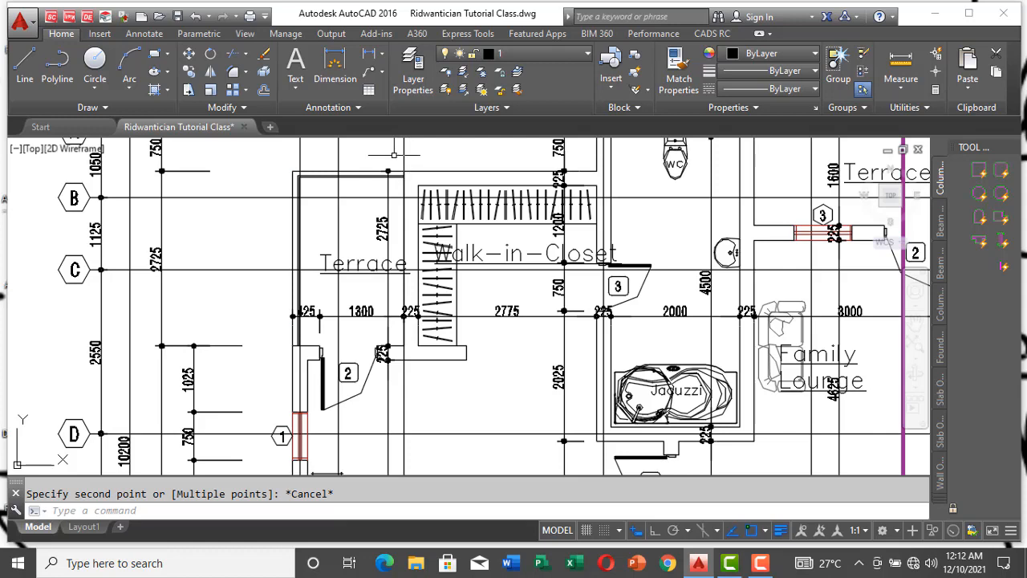
scroll(304, 314, up, 4)
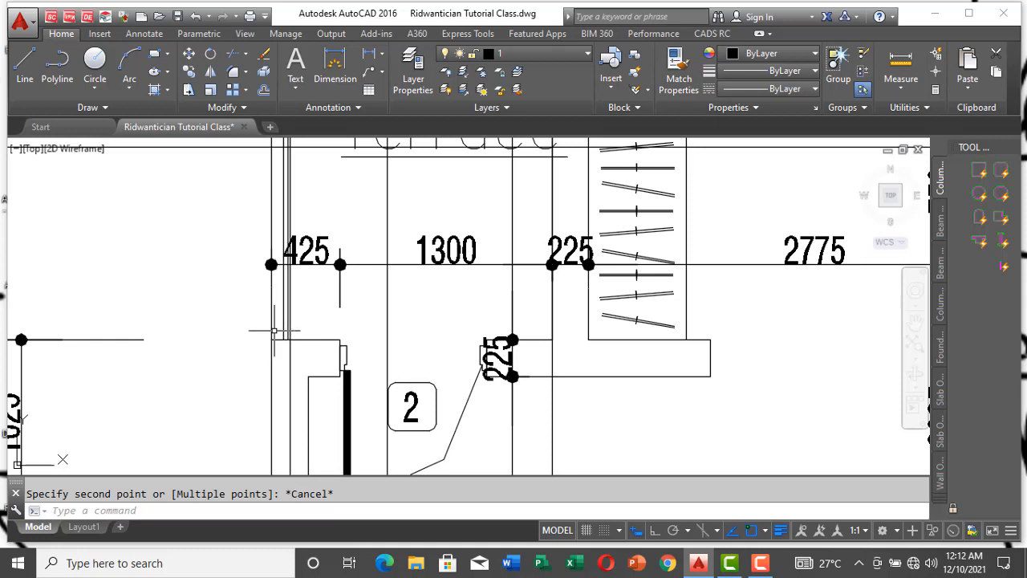
Compare the overall gridded layouts of the ground floor plan and the first floor plan
scroll(384, 301, down, 8)
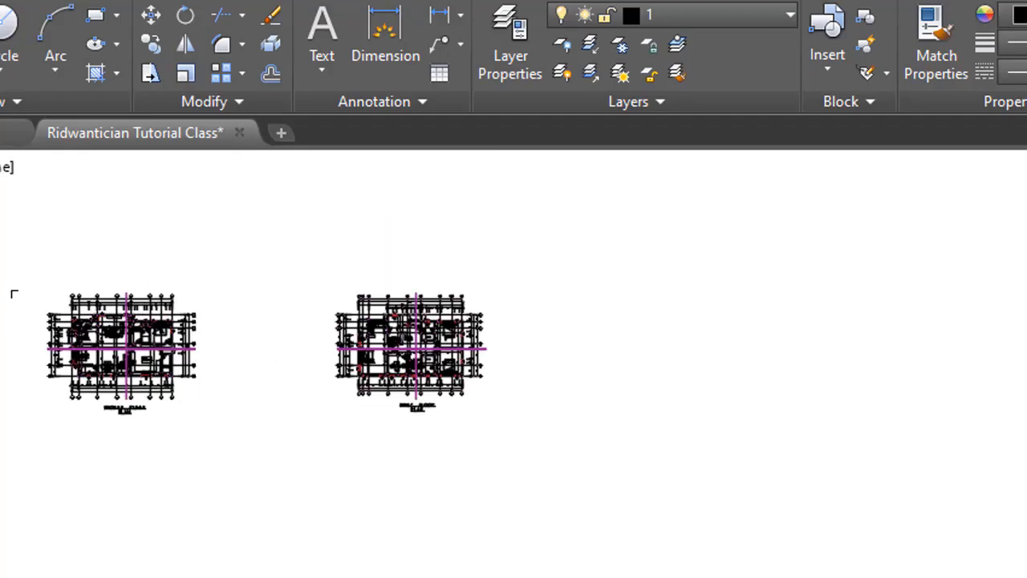
scroll(109, 250, up, 2)
scroll(356, 226, down, 2)
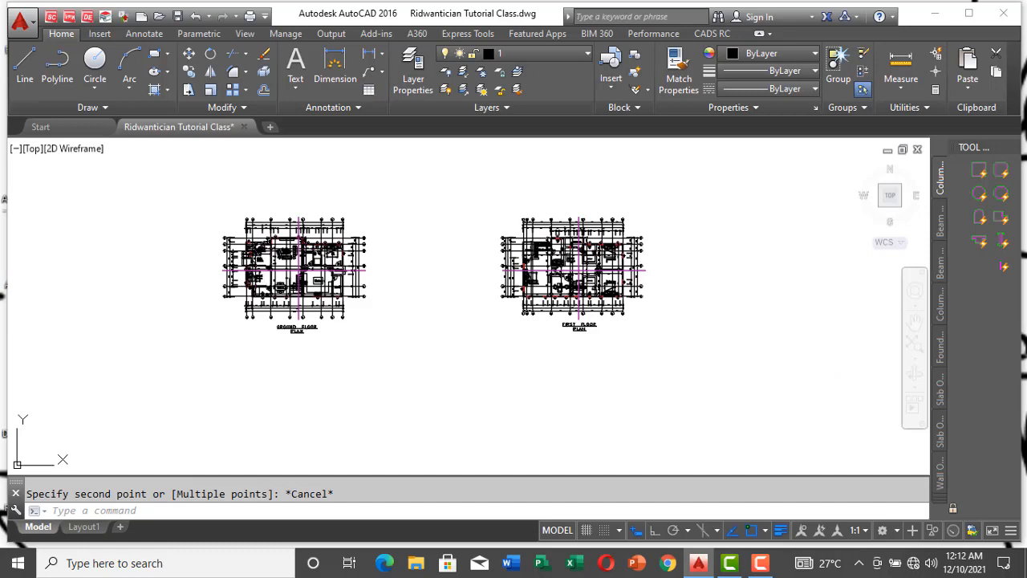
scroll(257, 264, up, 4)
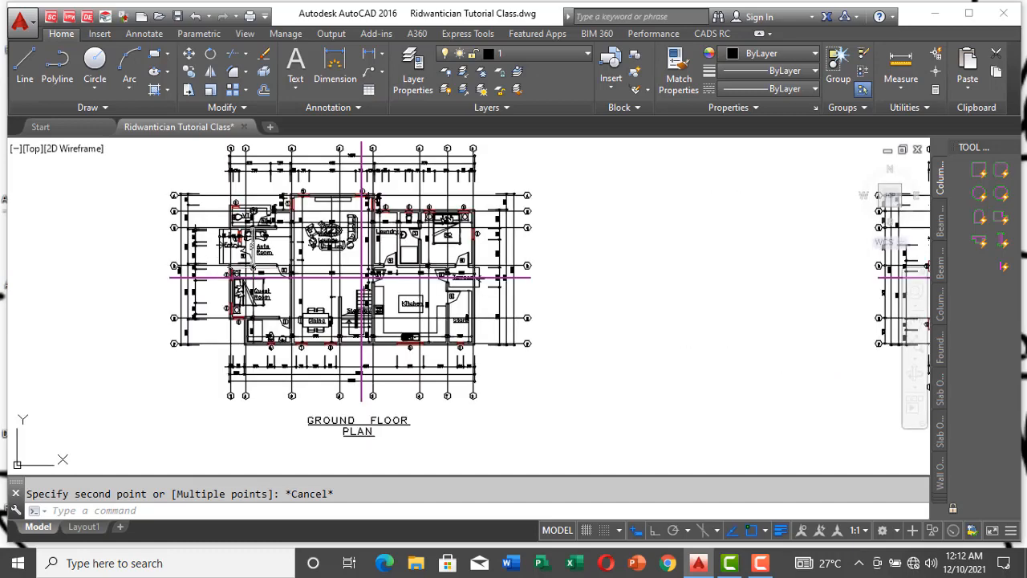
scroll(255, 265, down, 3)
scroll(253, 227, up, 3)
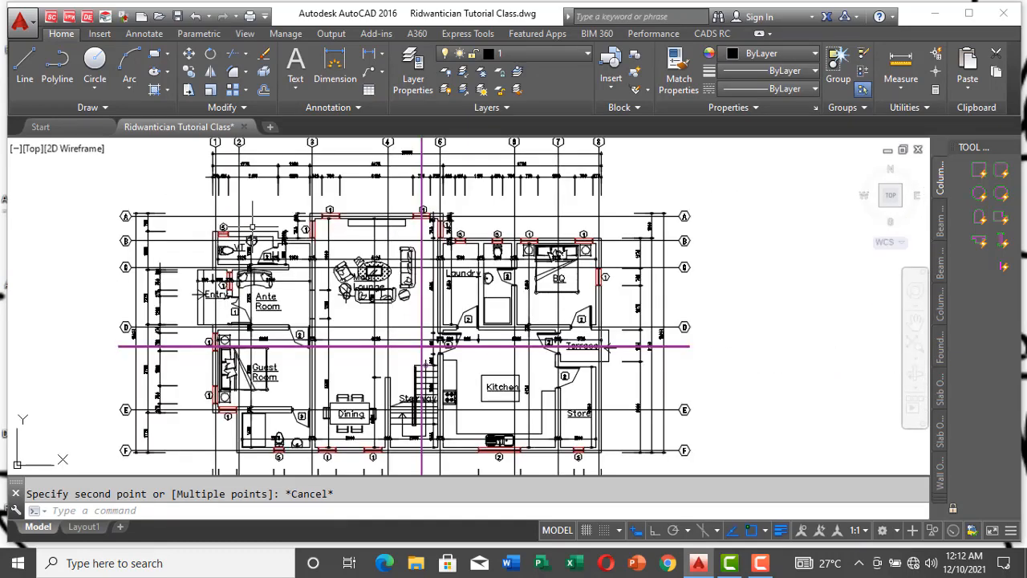
scroll(253, 227, down, 3)
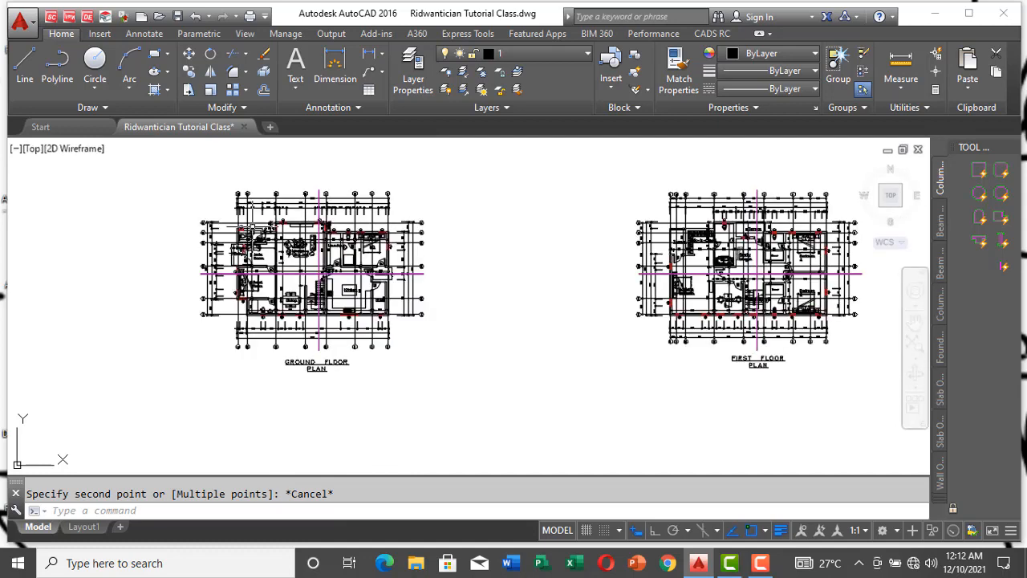
Copy the gridded ground floor and first floor plans together into the empty area below the originals, using a base point near gridline 1
scroll(253, 227, down, 2)
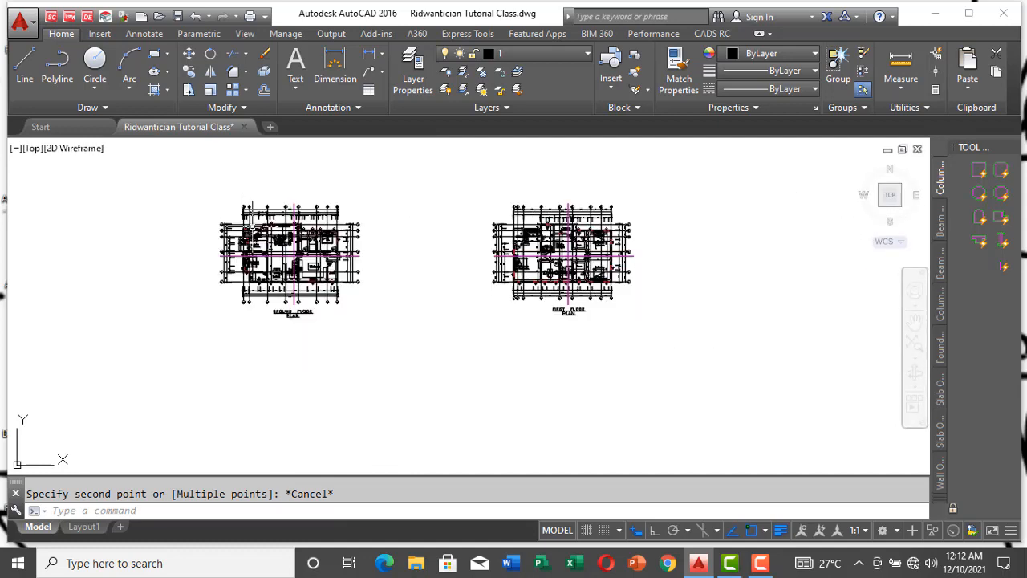
click(182, 165)
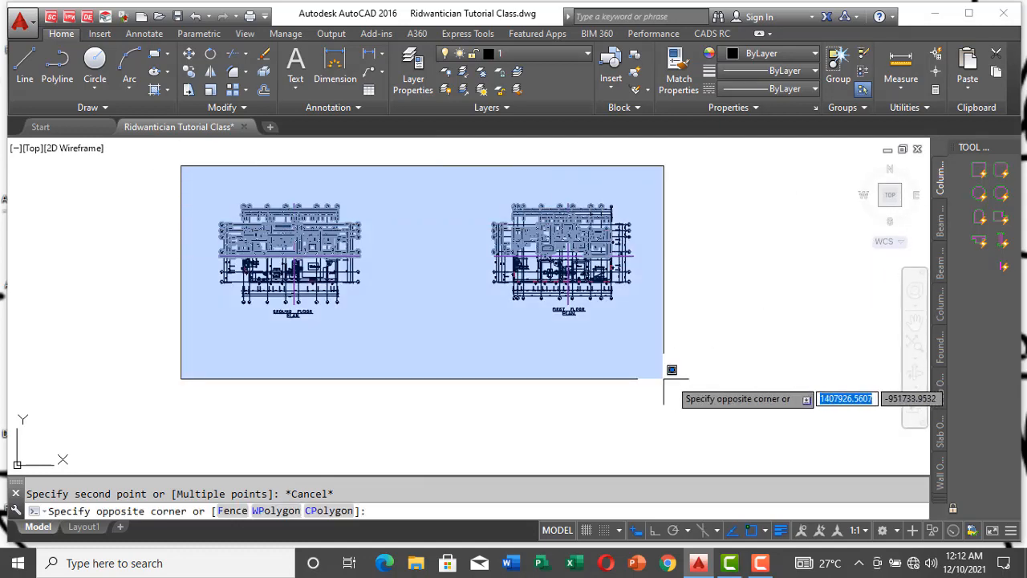
click(674, 377)
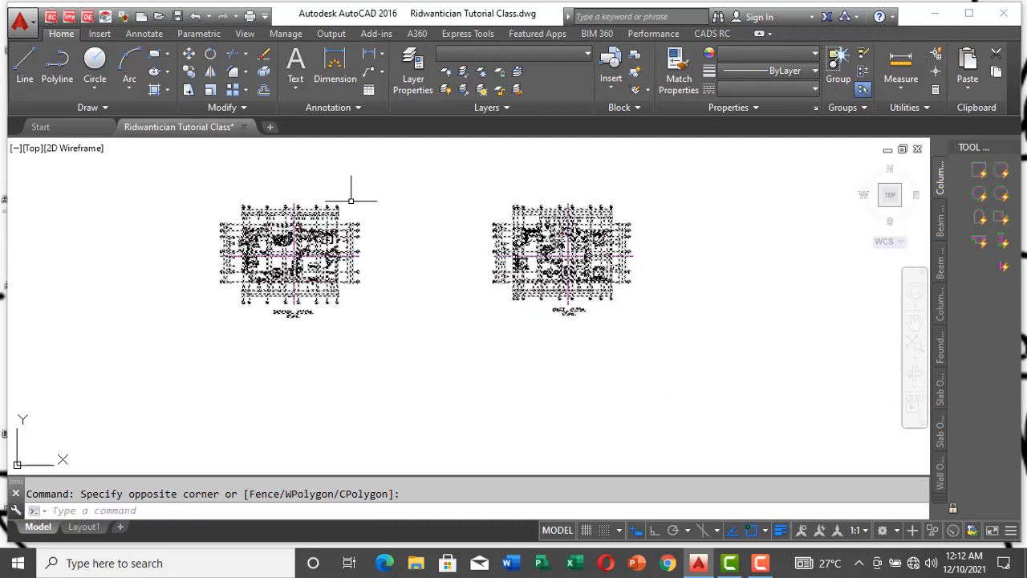
click(188, 71)
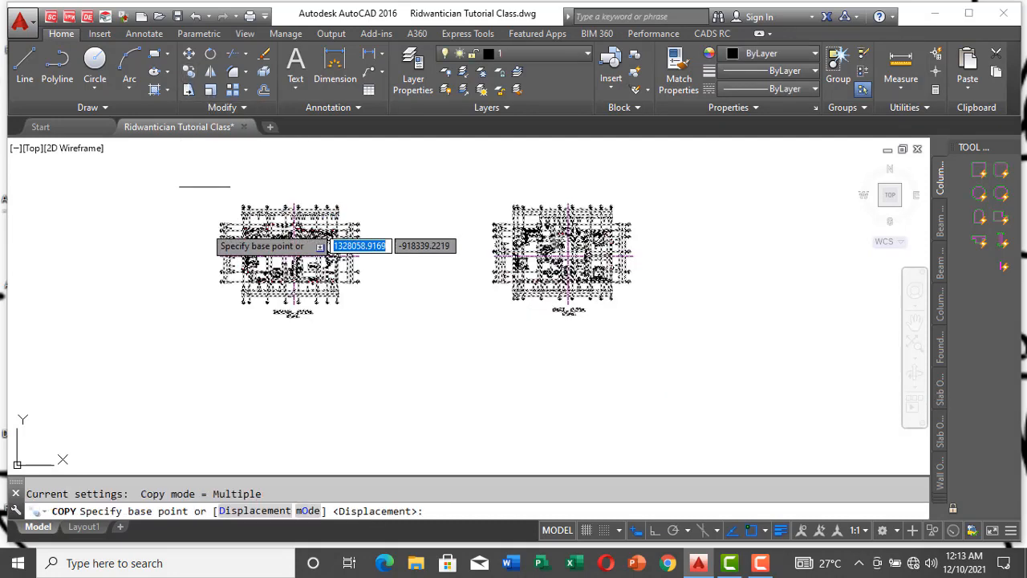
scroll(285, 277, up, 6)
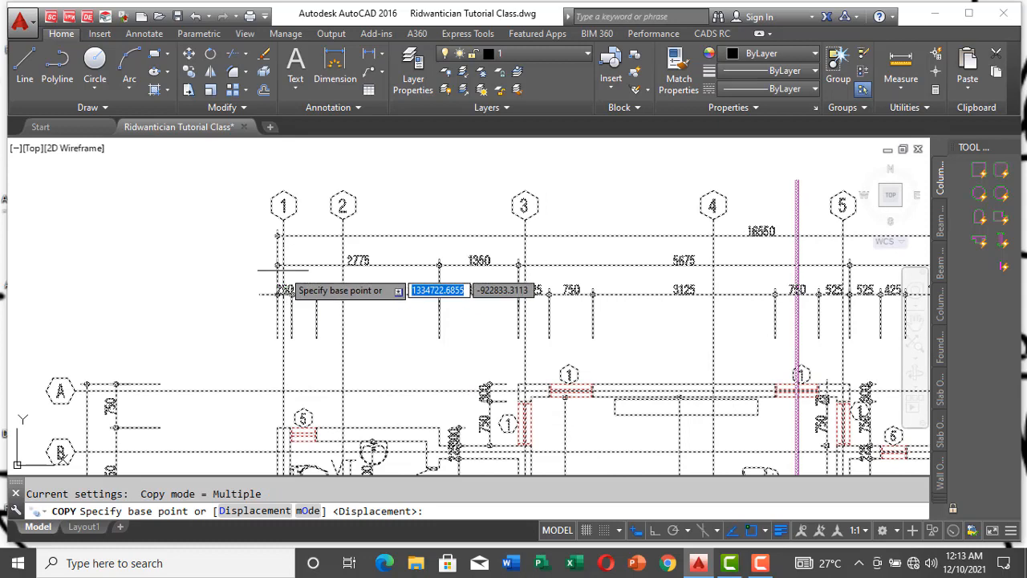
click(282, 271)
scroll(353, 241, down, 6)
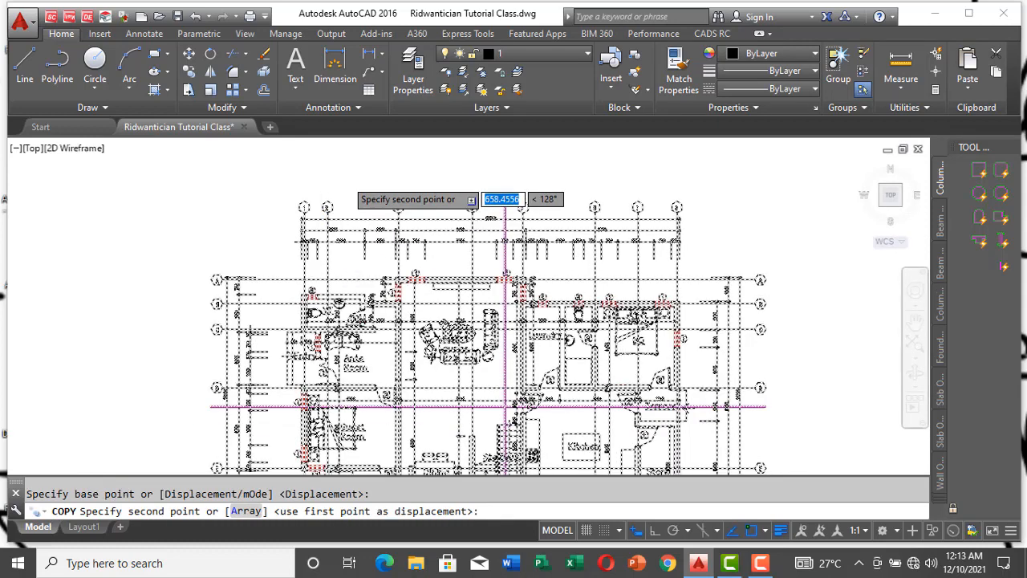
scroll(361, 249, down, 2)
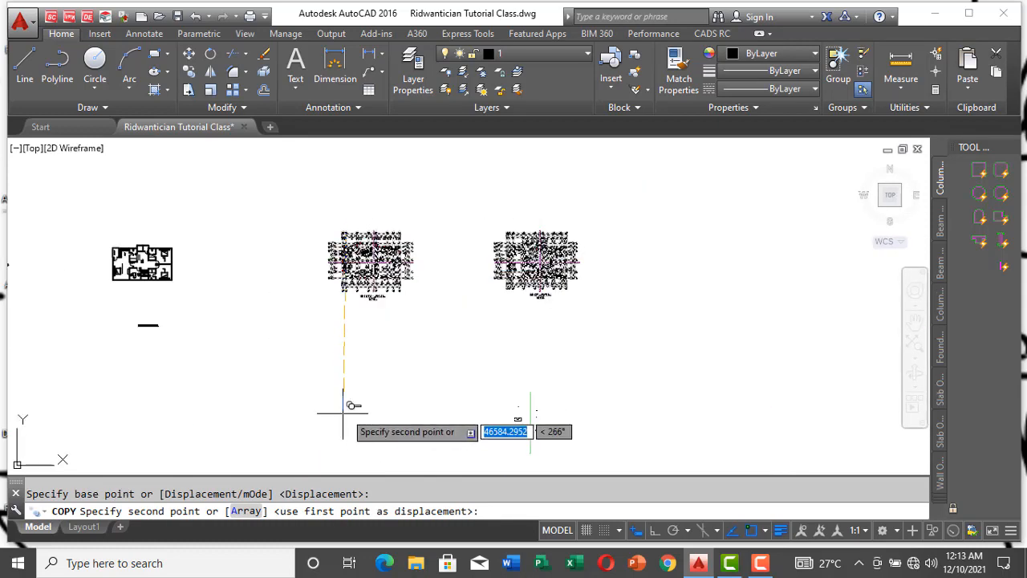
click(362, 356)
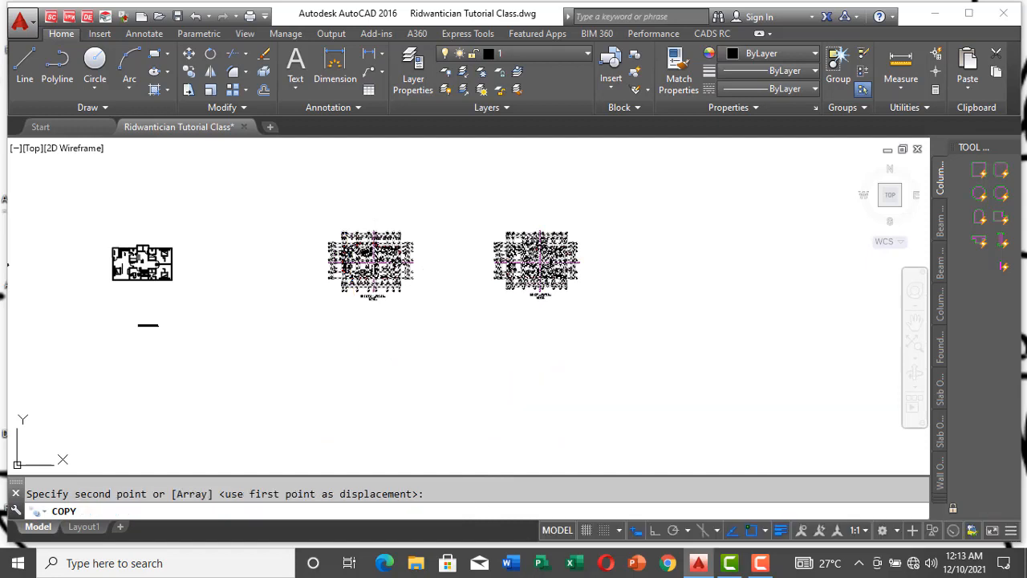
key(Escape)
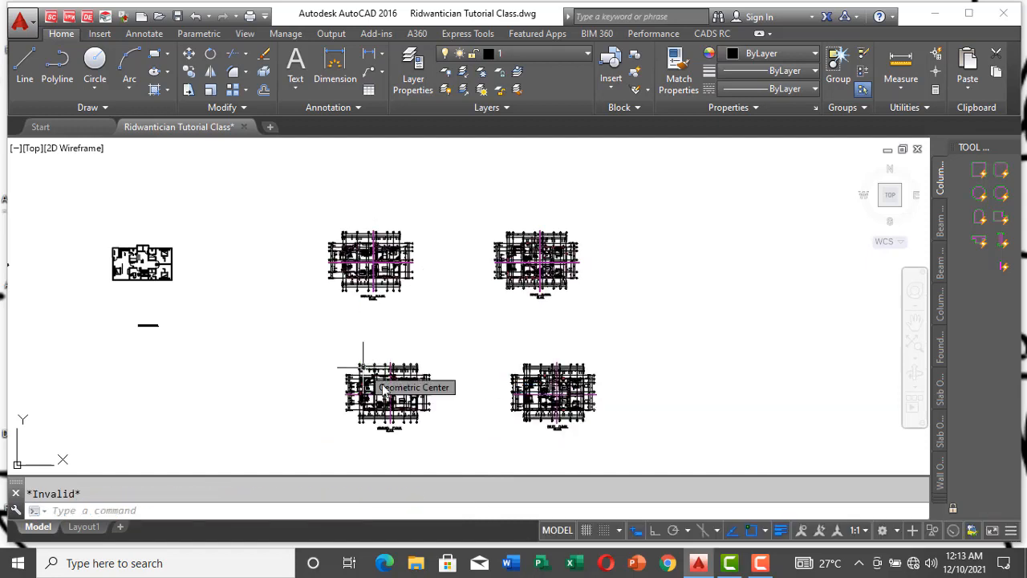
Examine the copied ground and first floor plans and their placement relative to the original plans
scroll(381, 417, up, 3)
scroll(377, 384, down, 1)
scroll(376, 385, down, 3)
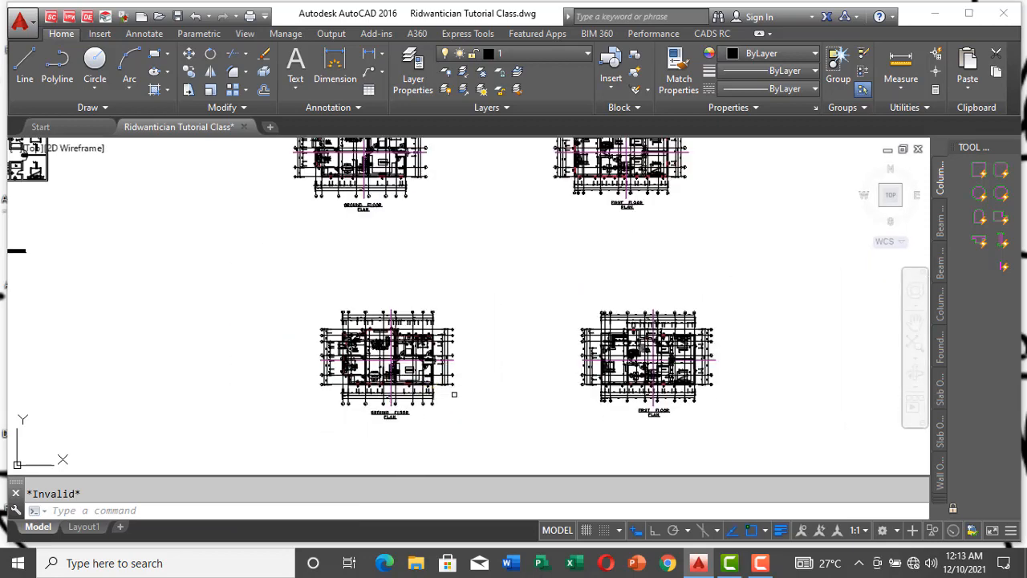
scroll(470, 406, up, 6)
scroll(440, 404, down, 7)
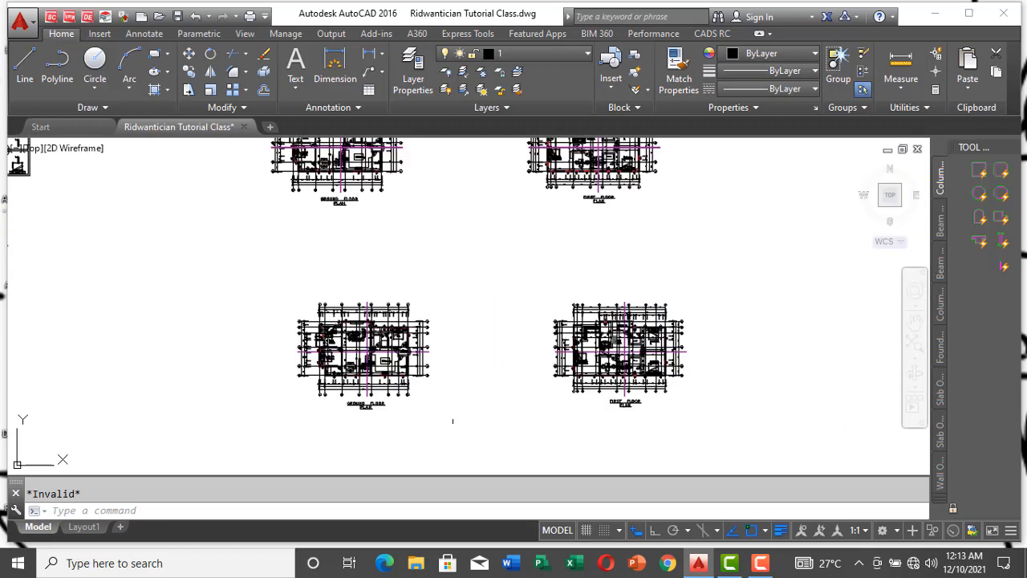
scroll(484, 363, down, 4)
scroll(477, 350, up, 6)
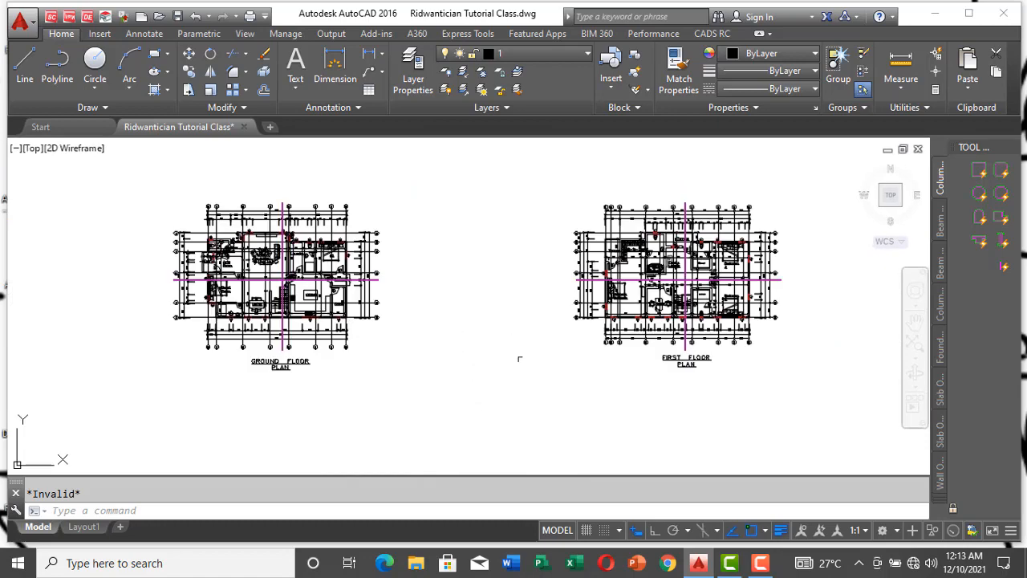
scroll(579, 324, down, 4)
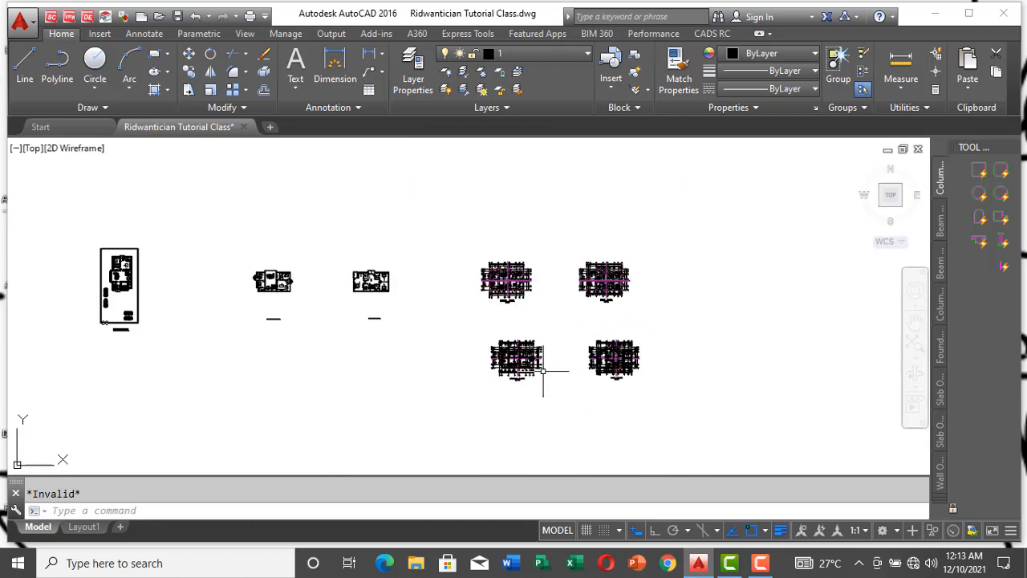
scroll(553, 365, up, 2)
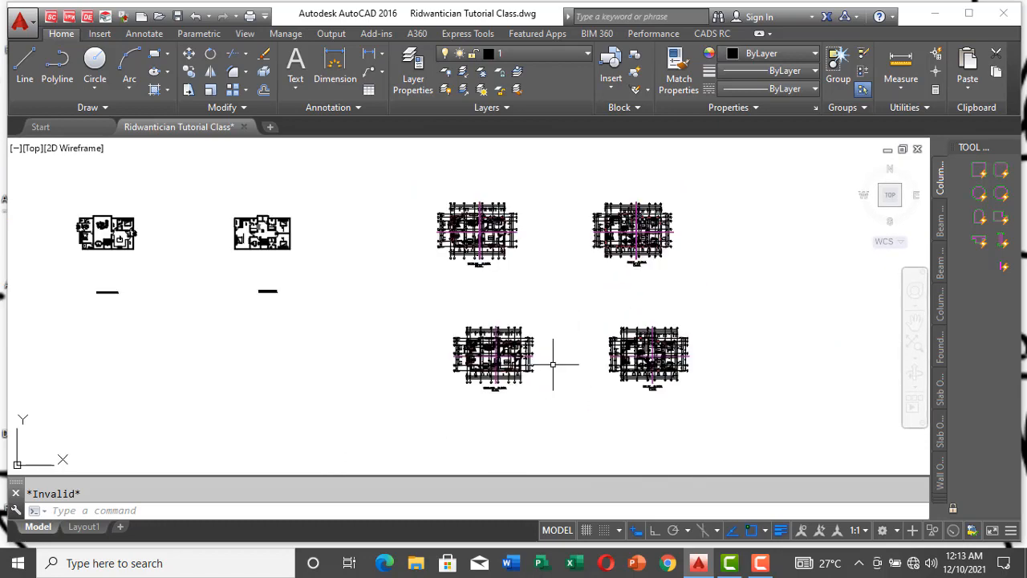
scroll(551, 369, up, 1)
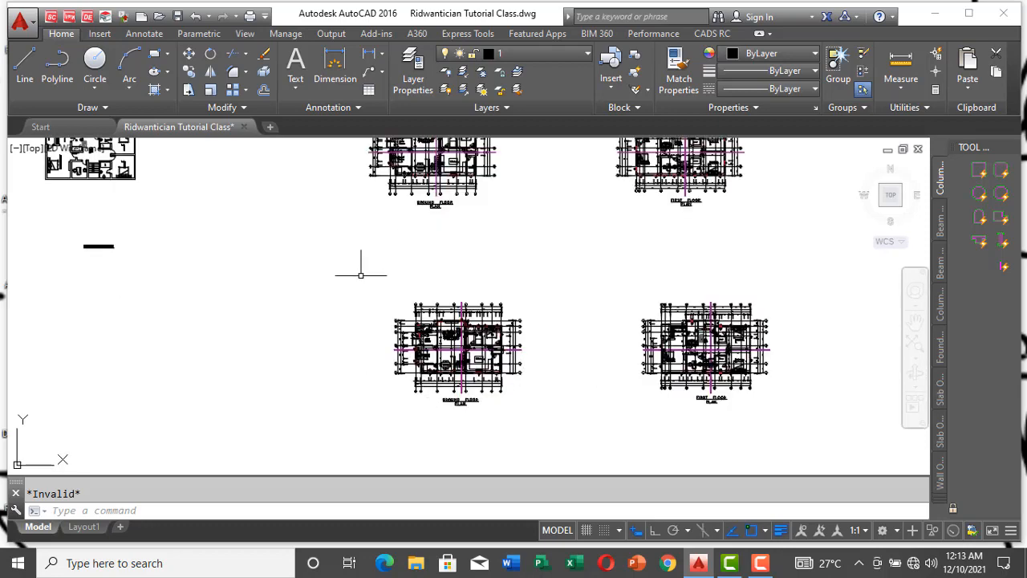
scroll(544, 327, down, 2)
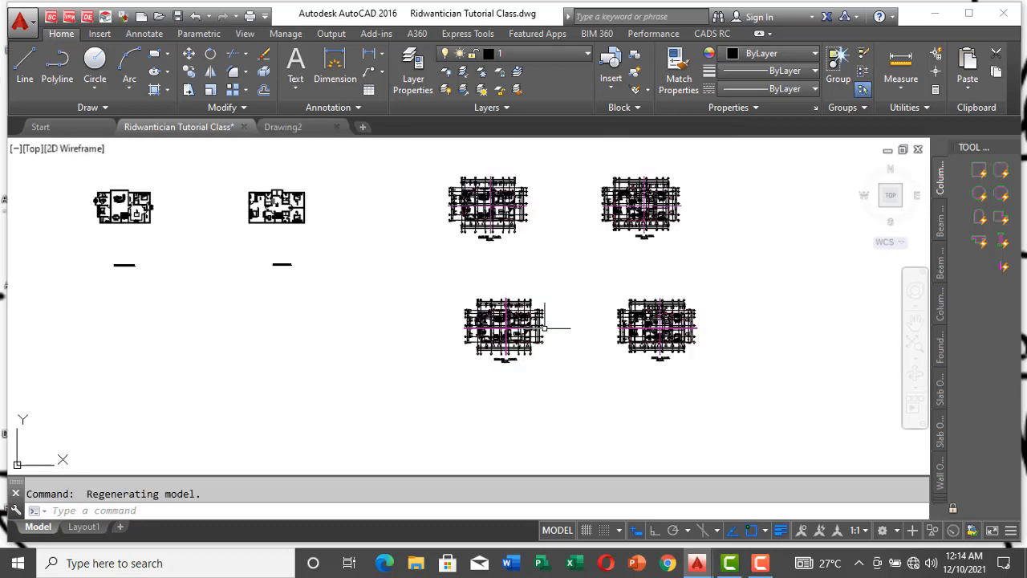
Inspect the copied ground floor plan's gridlines, dimensions and fixtures around the VT and Ante Room
scroll(506, 337, up, 7)
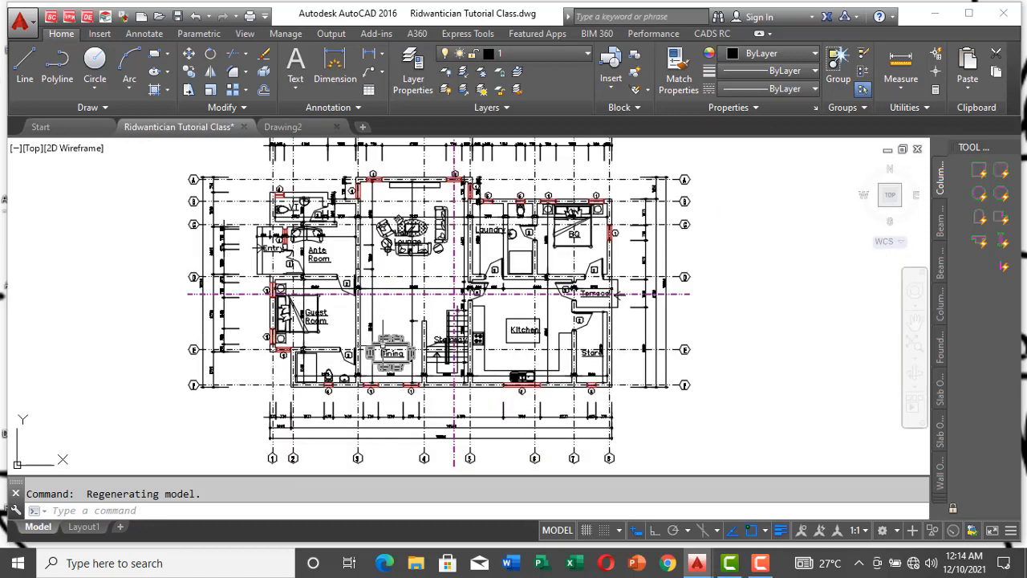
scroll(383, 344, down, 2)
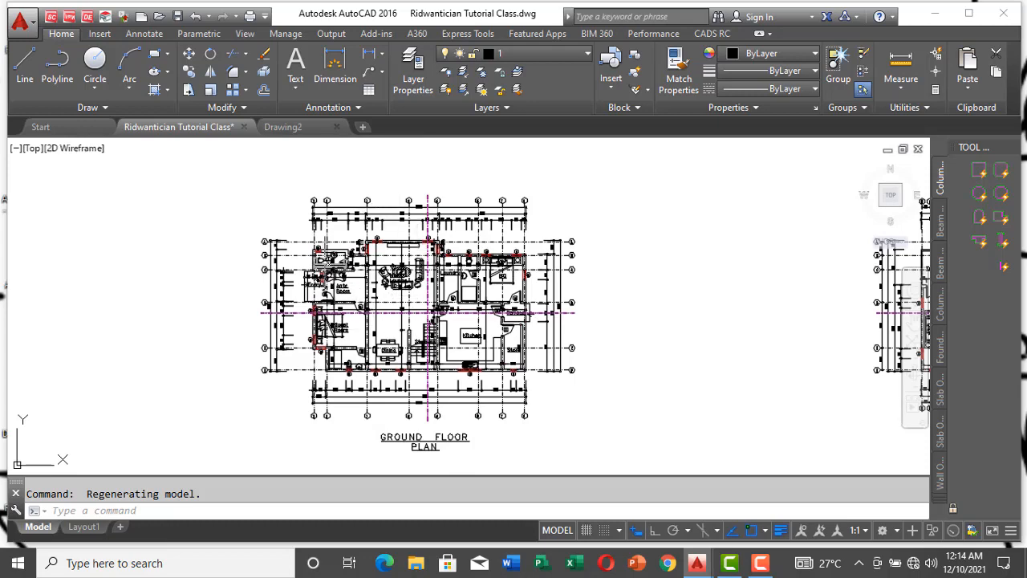
scroll(340, 255, up, 4)
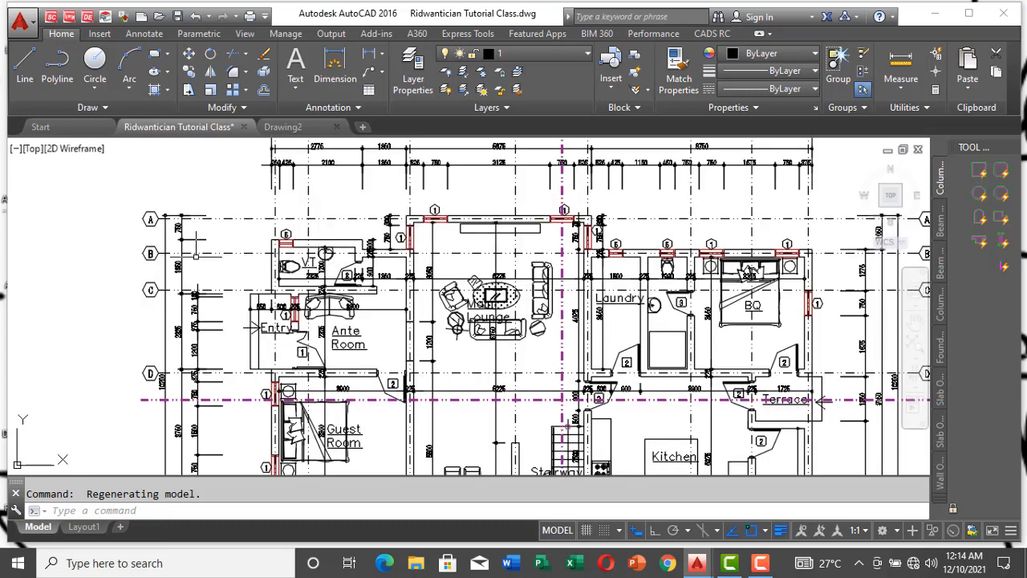
scroll(187, 236, up, 2)
scroll(187, 218, up, 2)
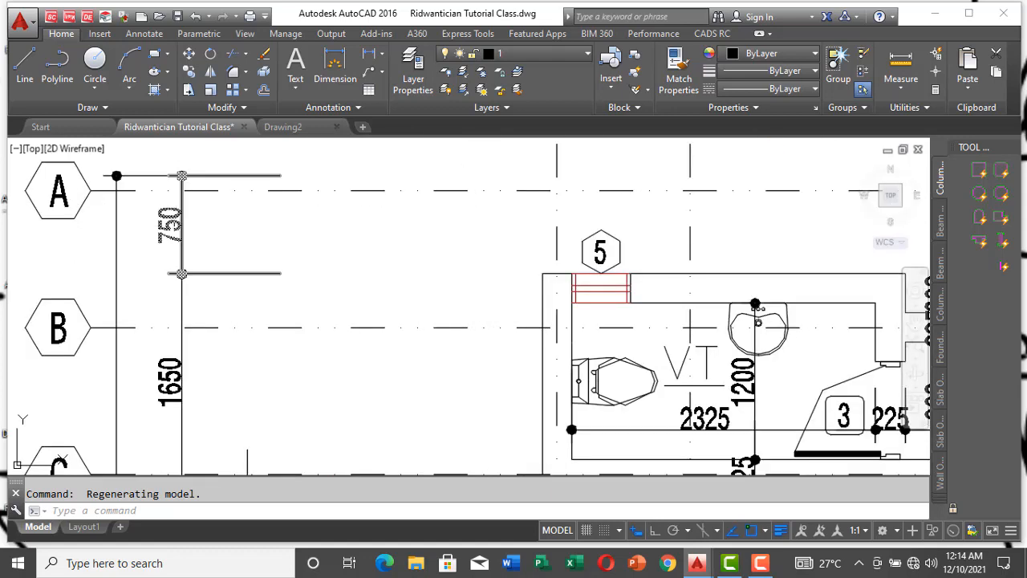
scroll(188, 218, down, 2)
scroll(377, 292, up, 5)
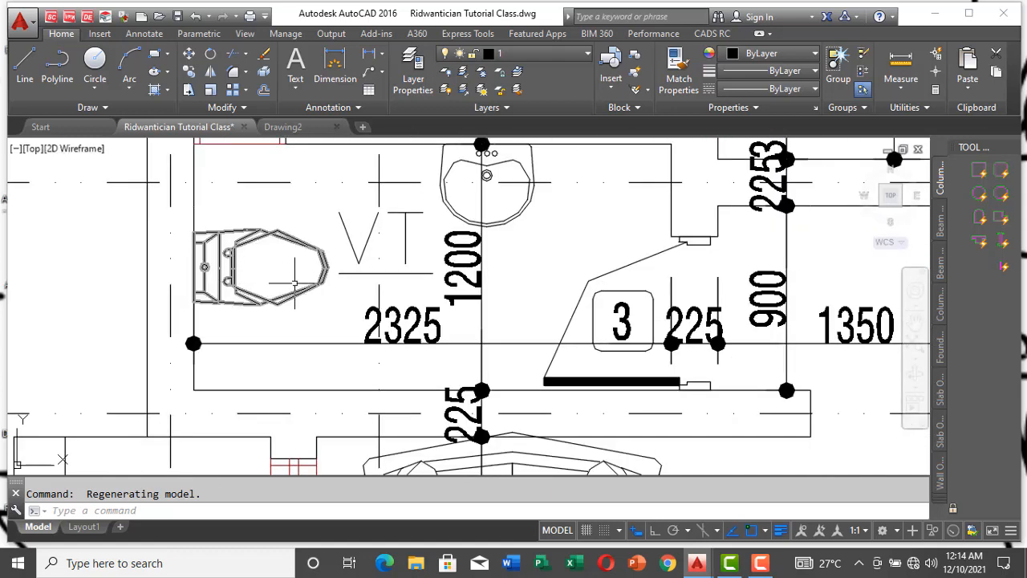
scroll(294, 283, down, 7)
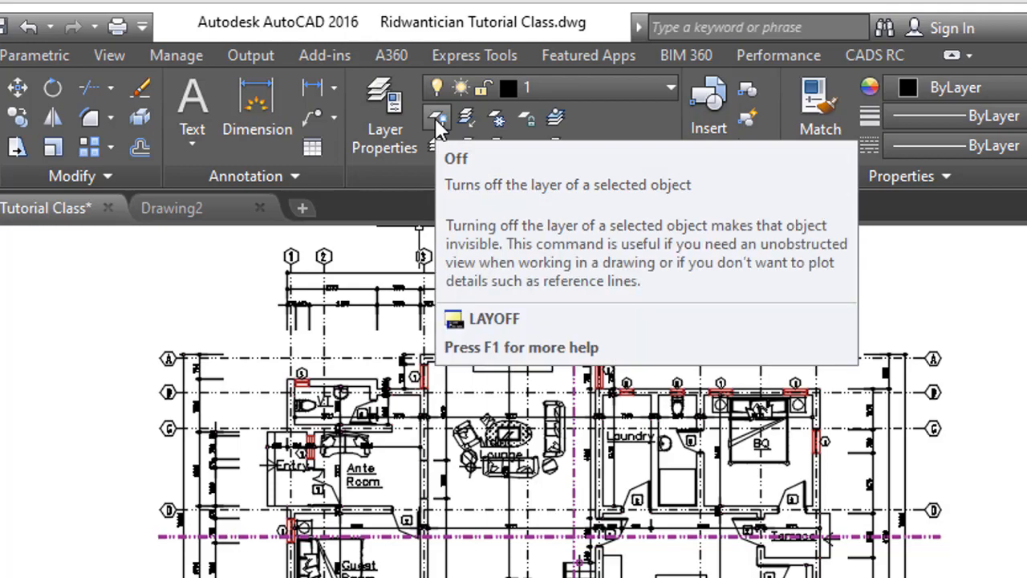
Turn off the Dimension layer using the 1650 dimension between gridlines B and C on the ground floor plan
click(439, 127)
scroll(216, 386, up, 5)
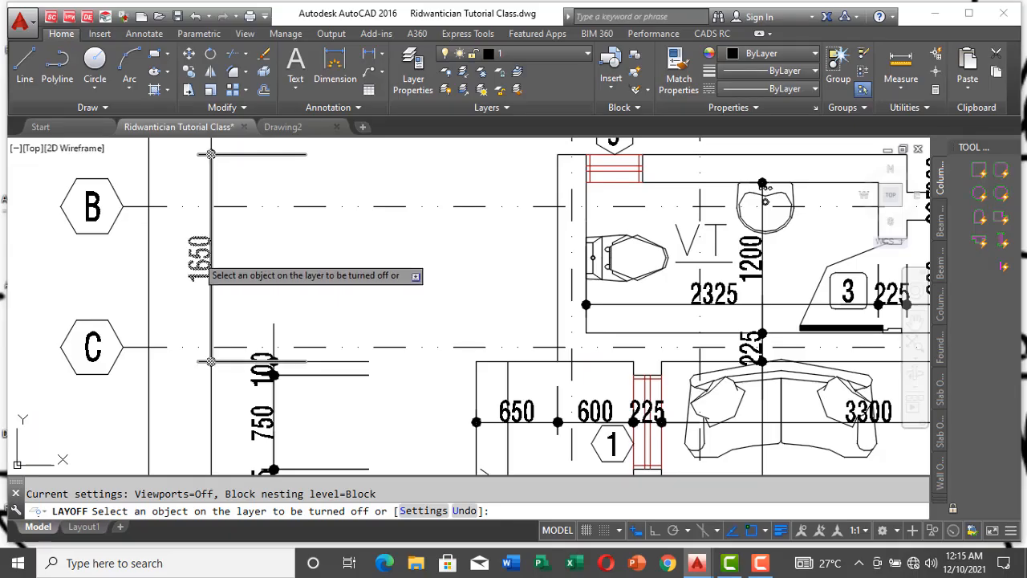
click(207, 255)
scroll(241, 264, down, 5)
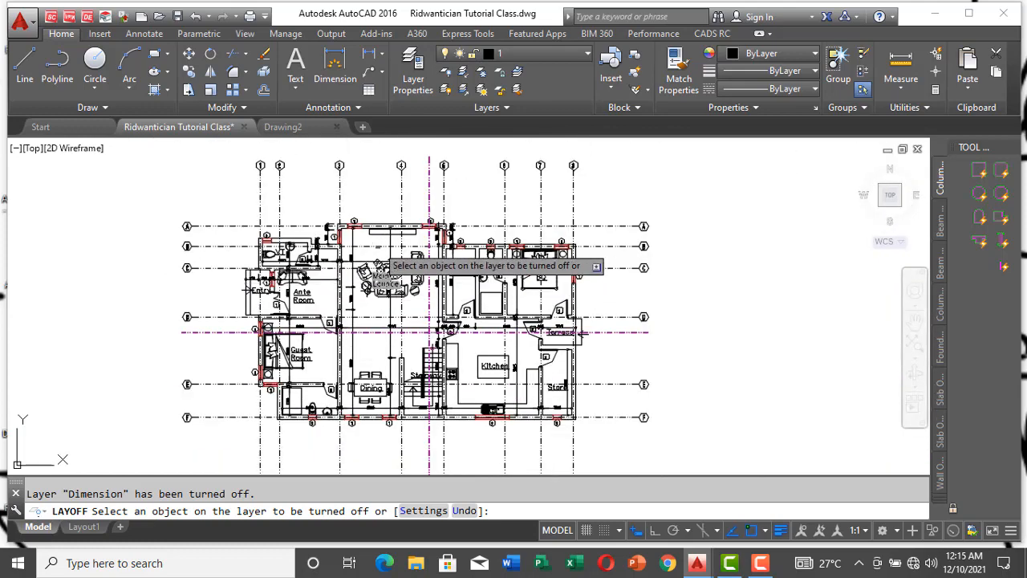
Turn off the layers holding the interior dimensions, section lines and windows around the Main Lounge, including the Windows layer
scroll(381, 268, up, 5)
click(226, 340)
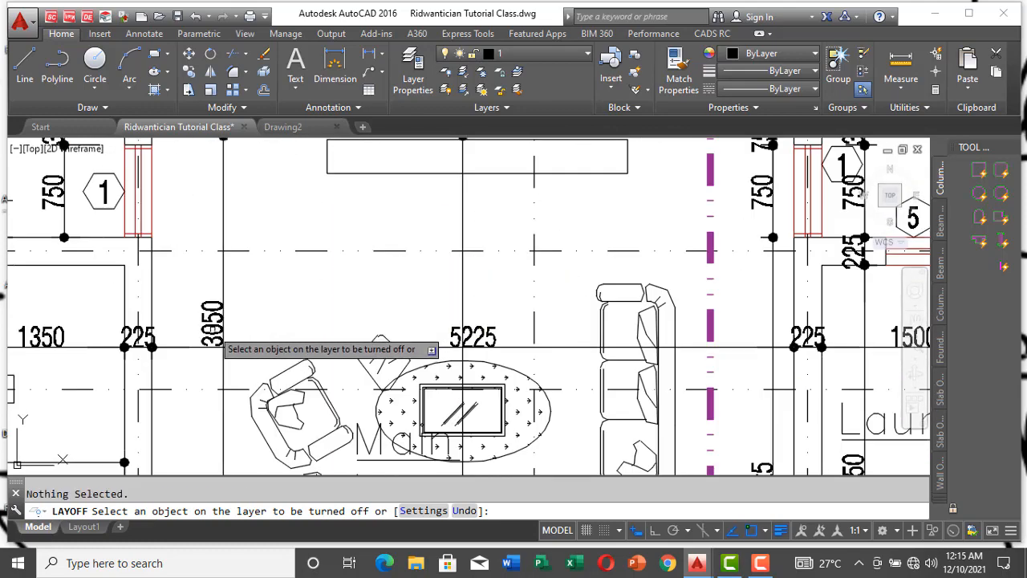
click(222, 329)
scroll(281, 305, down, 5)
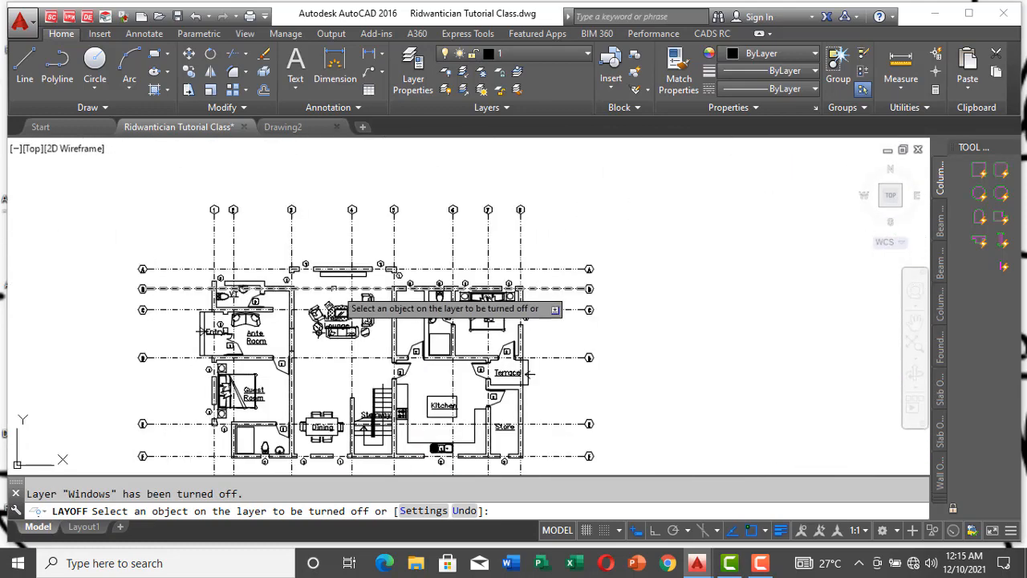
Turn off the Fixtures layer and the Annotations layer using the Main Lounge furniture and room label, and end the layer-off command
scroll(323, 325, up, 6)
click(231, 317)
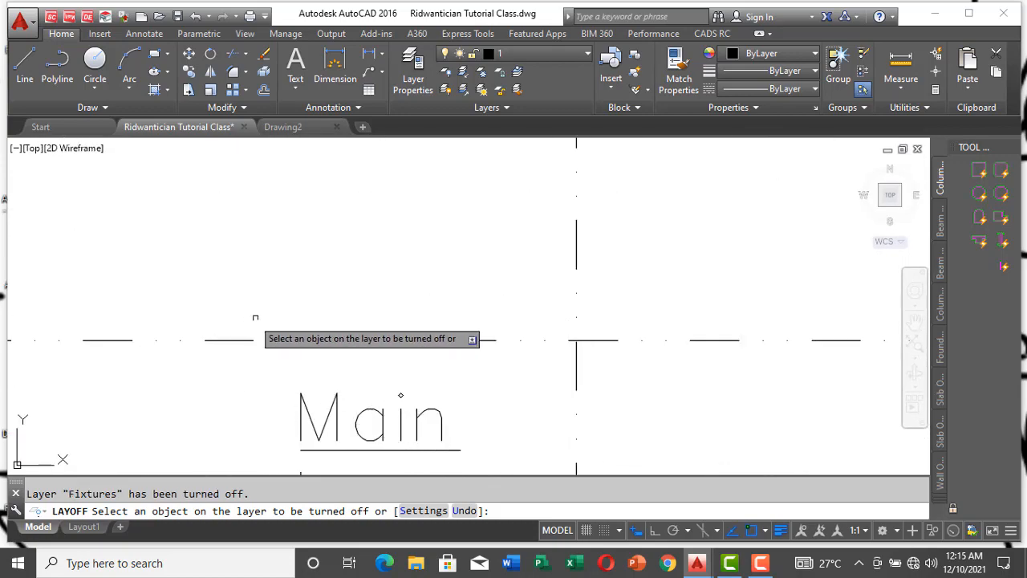
scroll(254, 319, down, 5)
scroll(362, 287, up, 6)
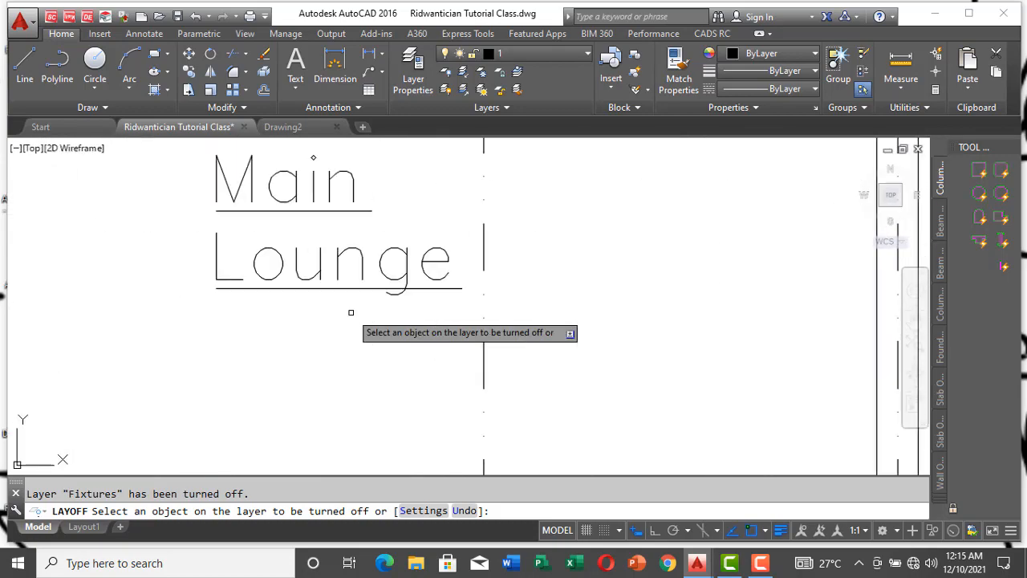
click(339, 267)
scroll(407, 292, down, 3)
scroll(407, 293, down, 2)
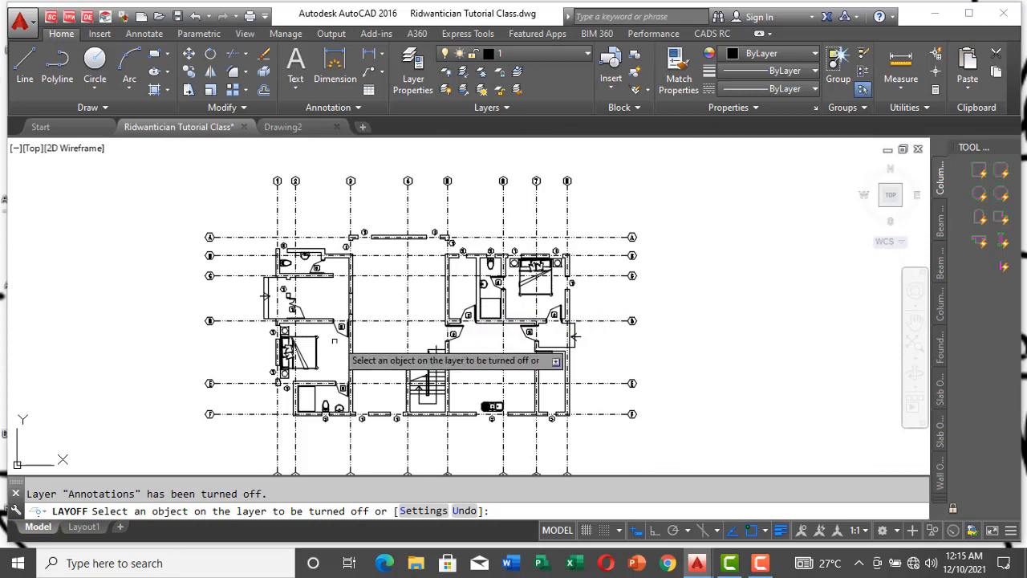
scroll(337, 341, down, 1)
key(Escape)
Examine the ground and first floor plans for items other than walls and gridlines, such as doors, beds and sanitary fittings
scroll(454, 257, up, 3)
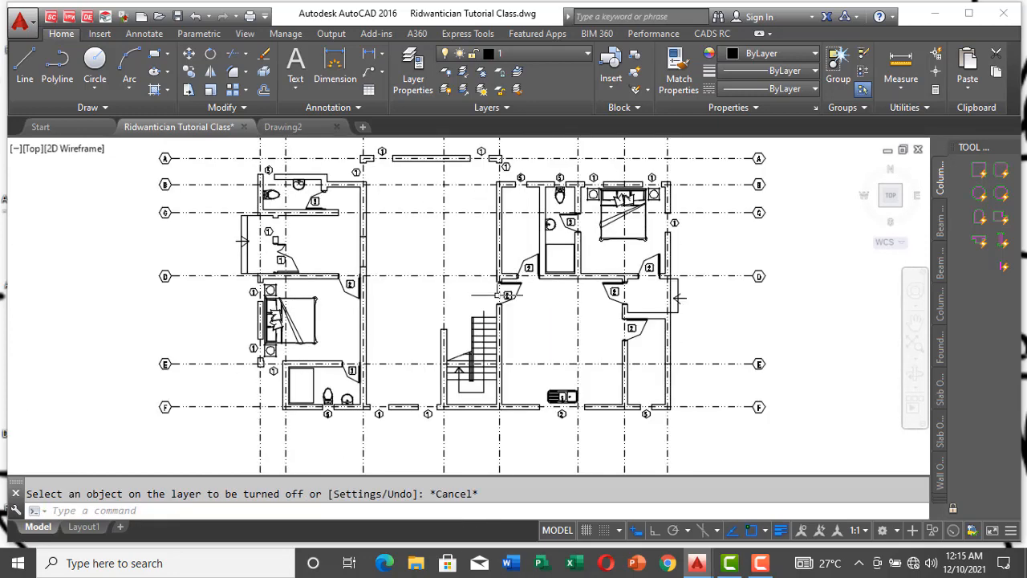
scroll(416, 295, down, 9)
scroll(630, 289, up, 4)
scroll(654, 305, up, 3)
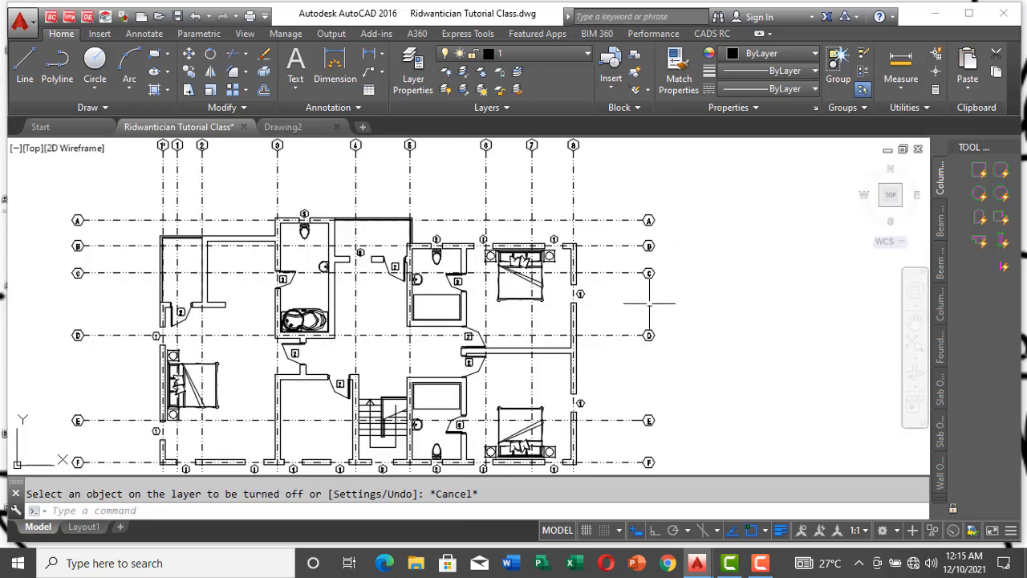
scroll(654, 297, down, 3)
scroll(610, 277, up, 4)
scroll(596, 270, down, 3)
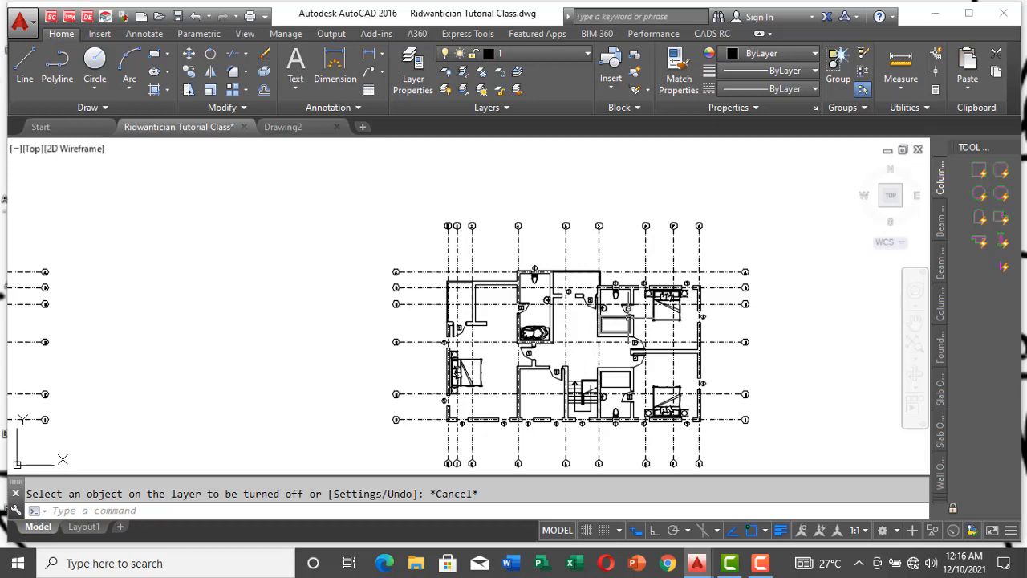
scroll(642, 316, down, 6)
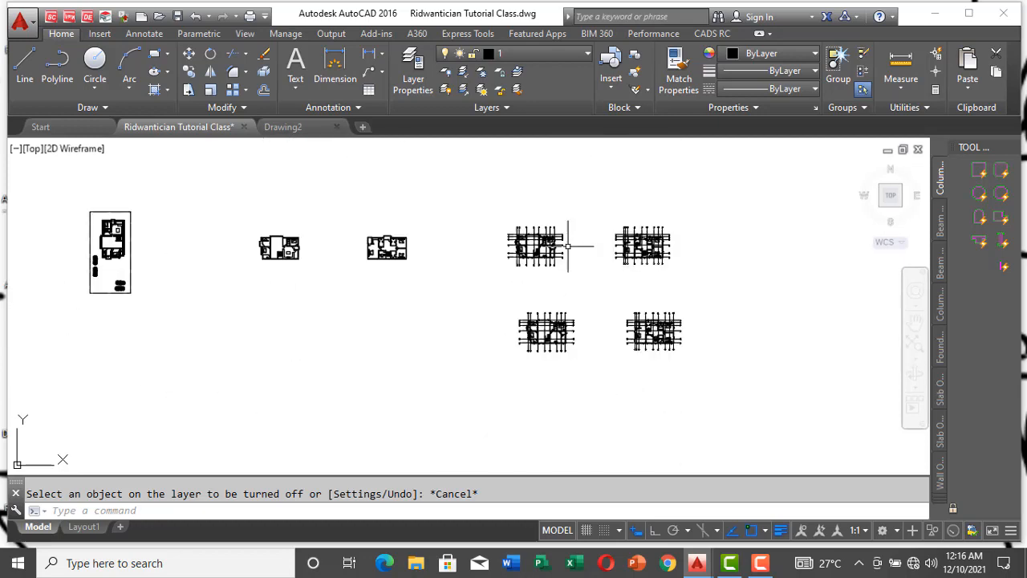
scroll(568, 246, up, 7)
scroll(335, 245, up, 1)
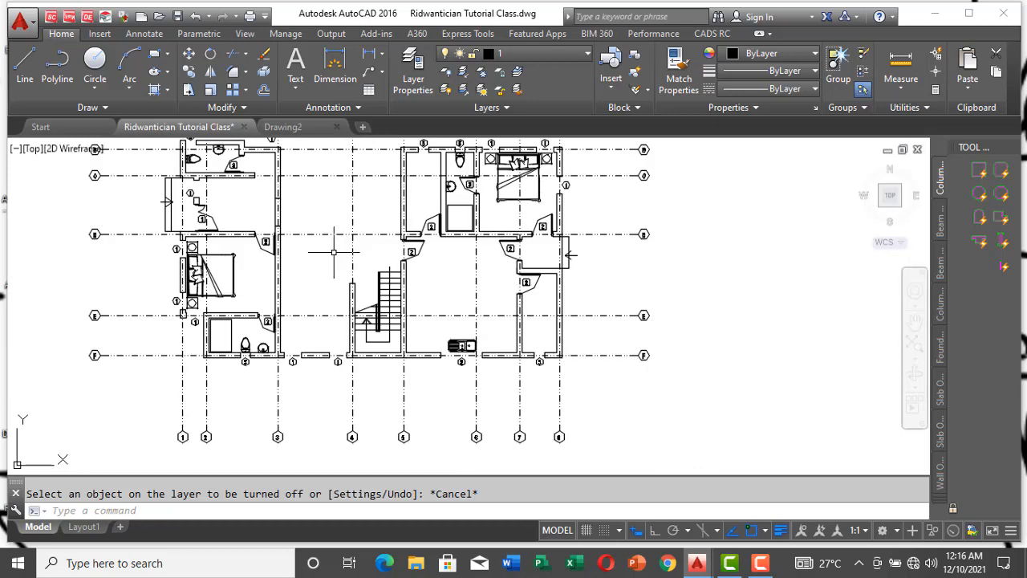
scroll(341, 243, down, 3)
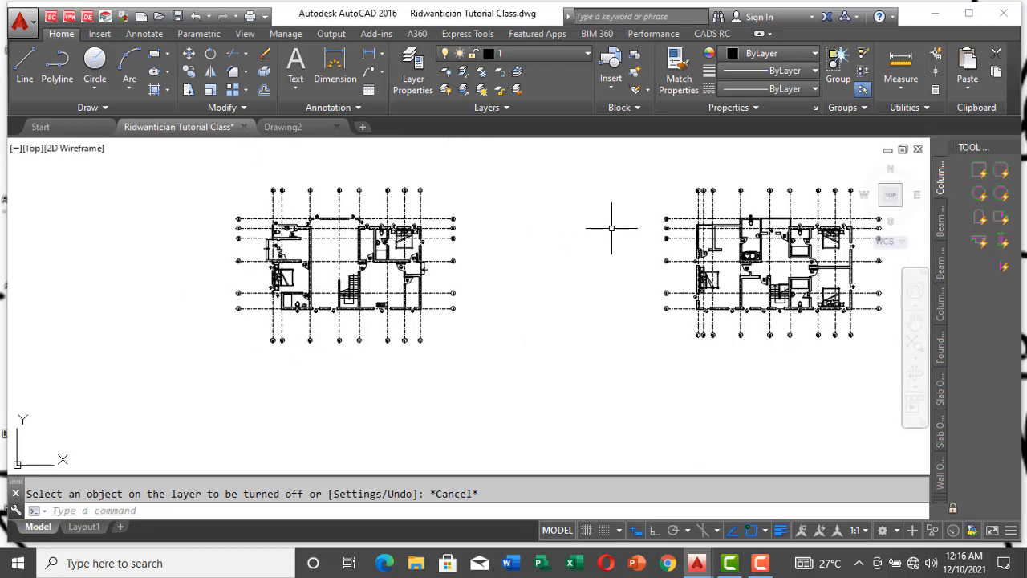
Select all gridlines similar to gridline 1 and copy them from the 1/A intersection to the empty area beside the plans
scroll(611, 229, down, 4)
scroll(682, 233, up, 3)
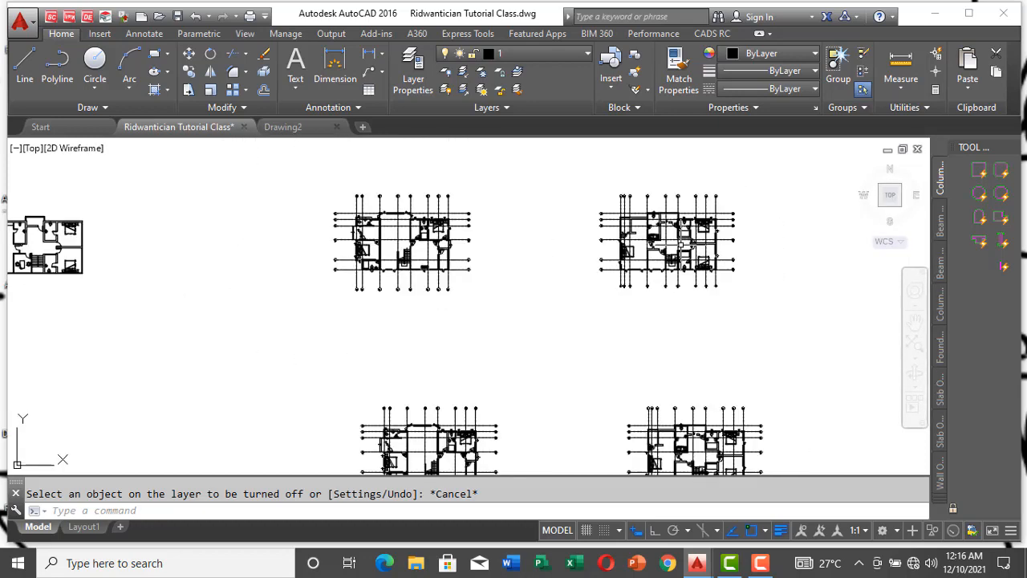
scroll(605, 216, down, 4)
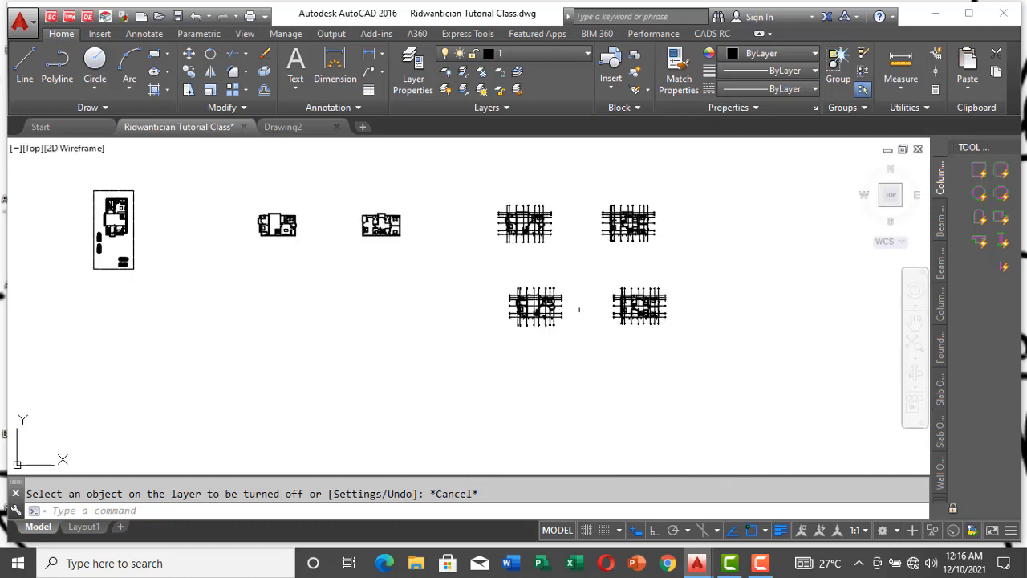
scroll(580, 307, up, 4)
scroll(483, 259, up, 2)
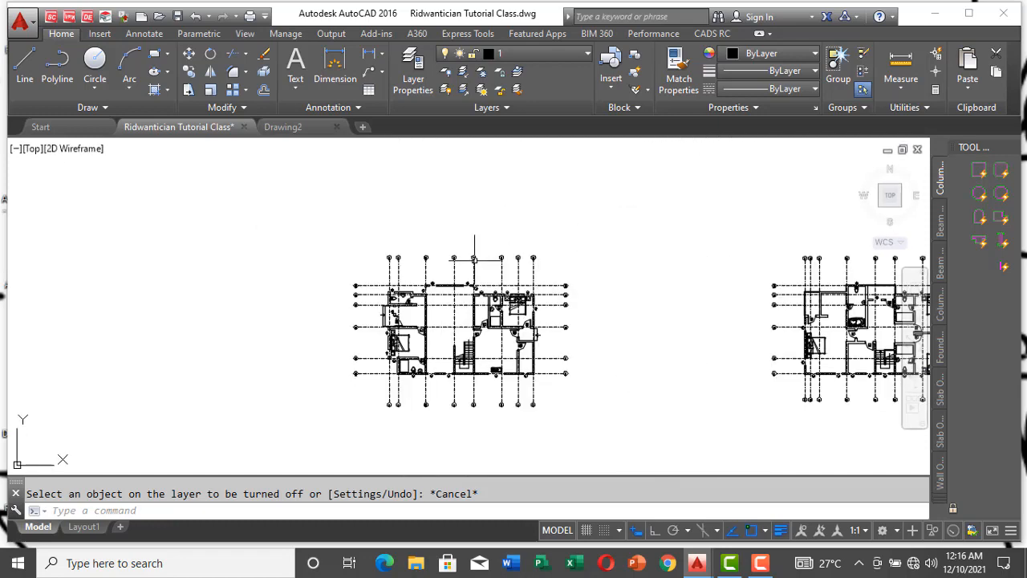
scroll(395, 260, up, 5)
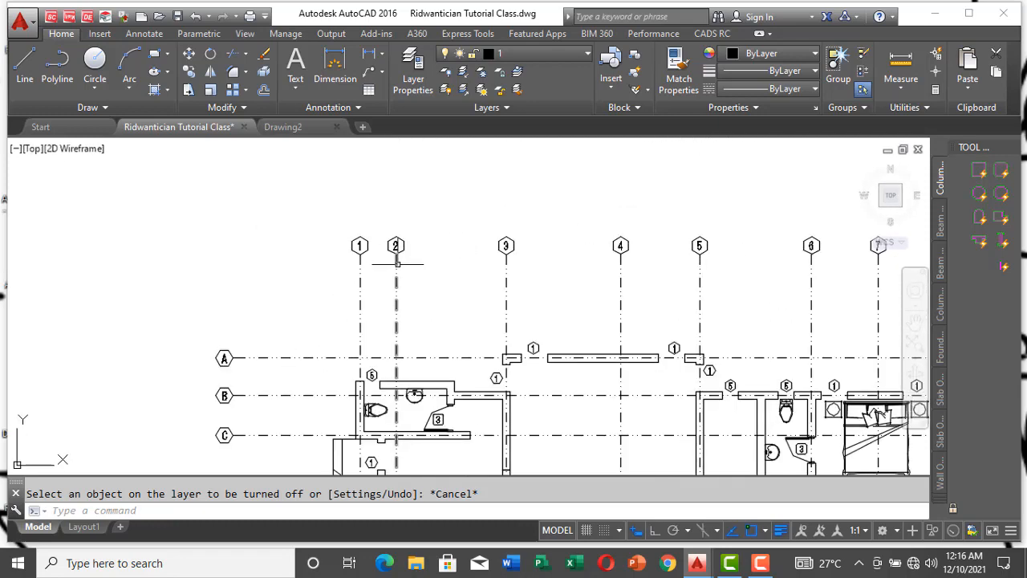
click(360, 304)
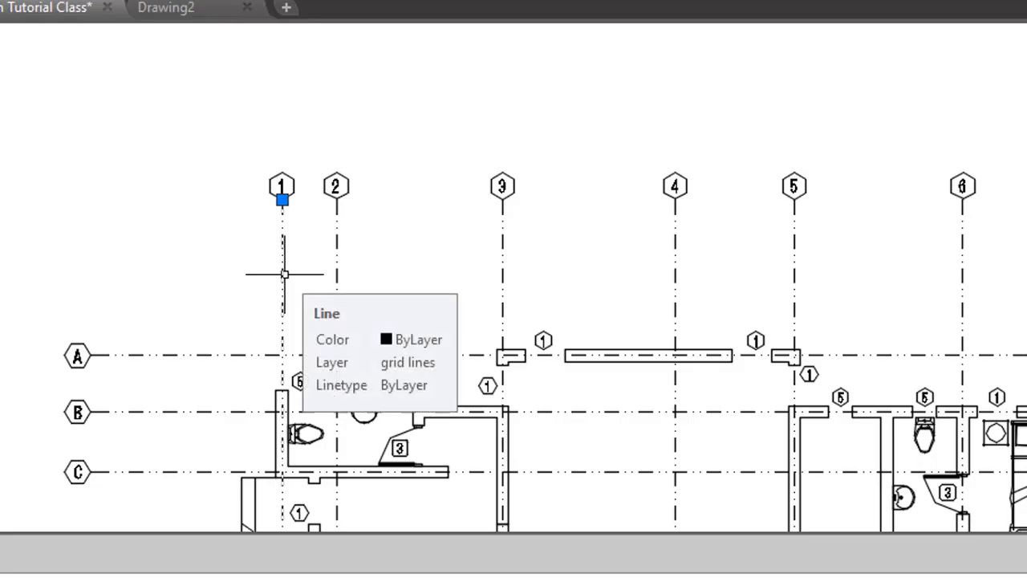
right_click(285, 273)
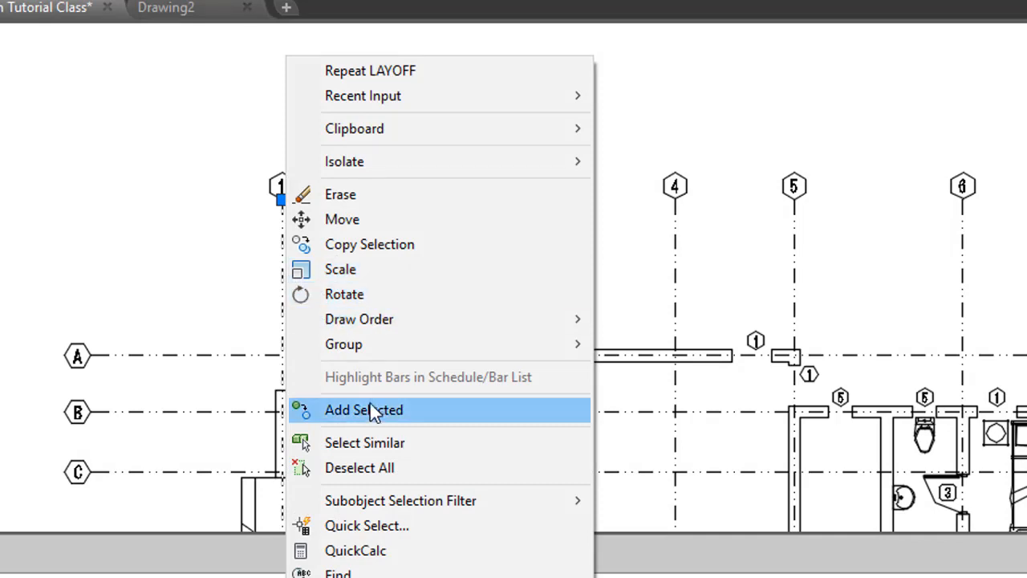
click(375, 443)
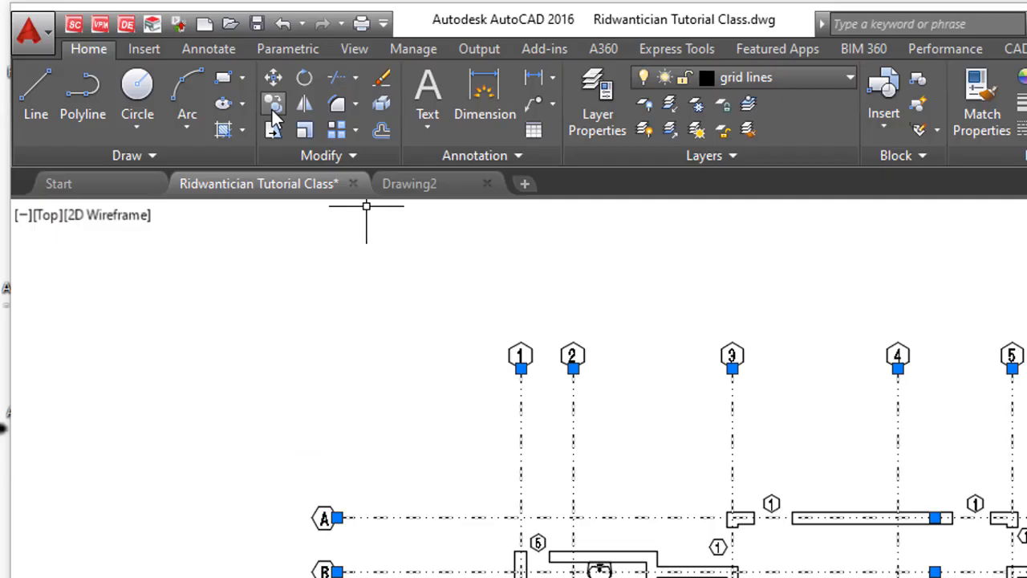
click(273, 104)
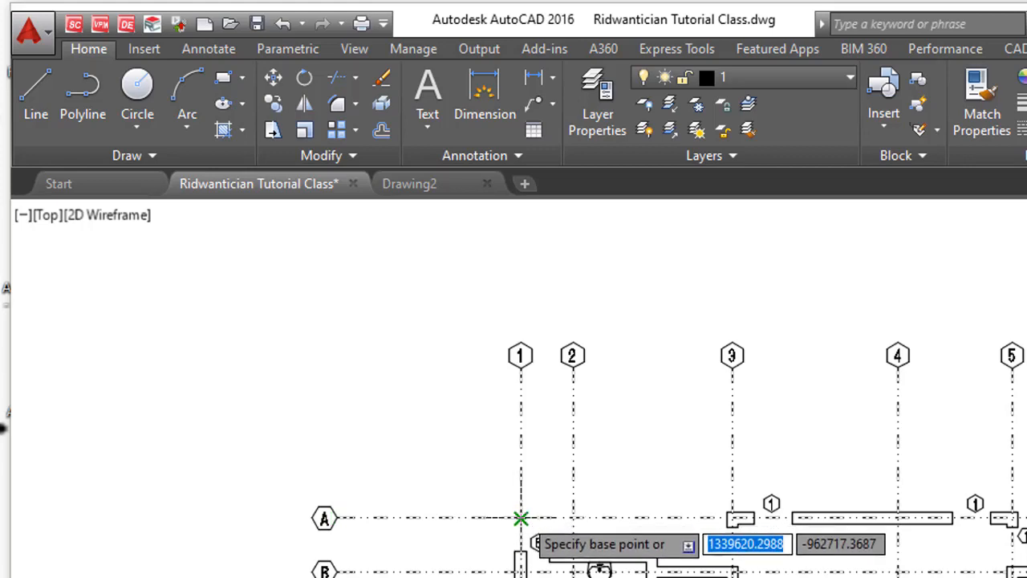
click(521, 518)
scroll(378, 459, down, 5)
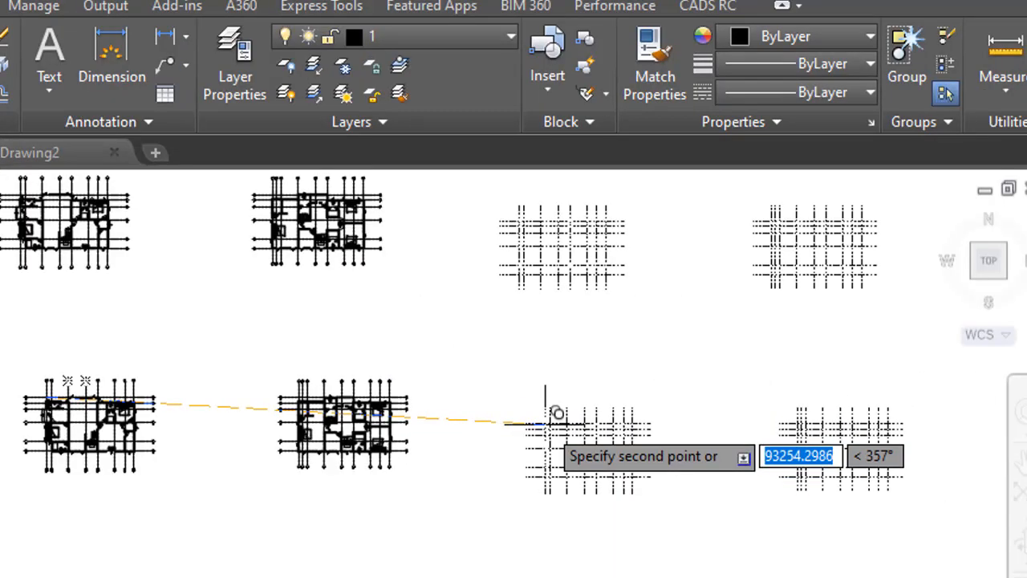
click(881, 430)
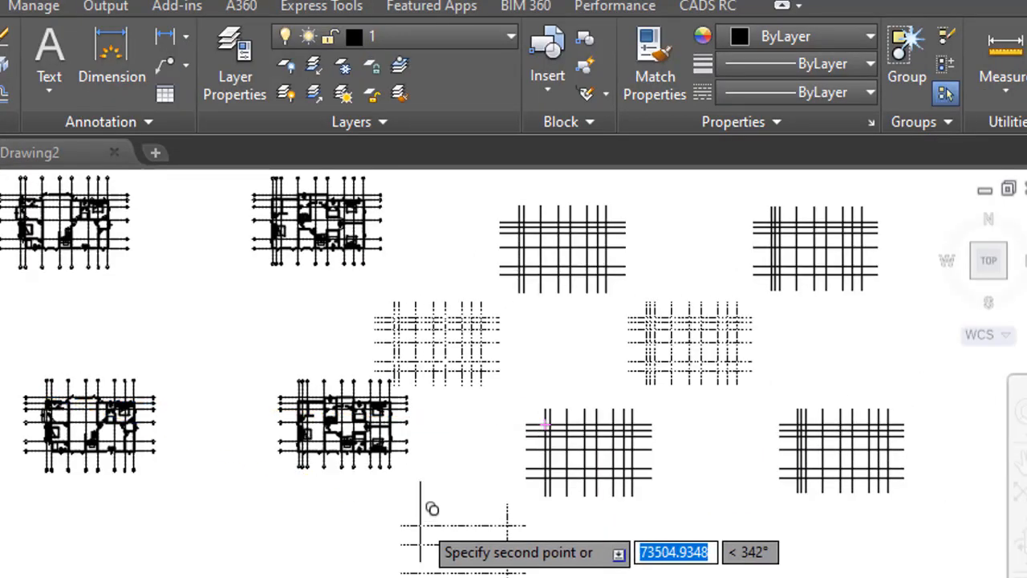
key(Escape)
Compare the copied grids with the original gridded ground and first floor plans
scroll(373, 502, down, 2)
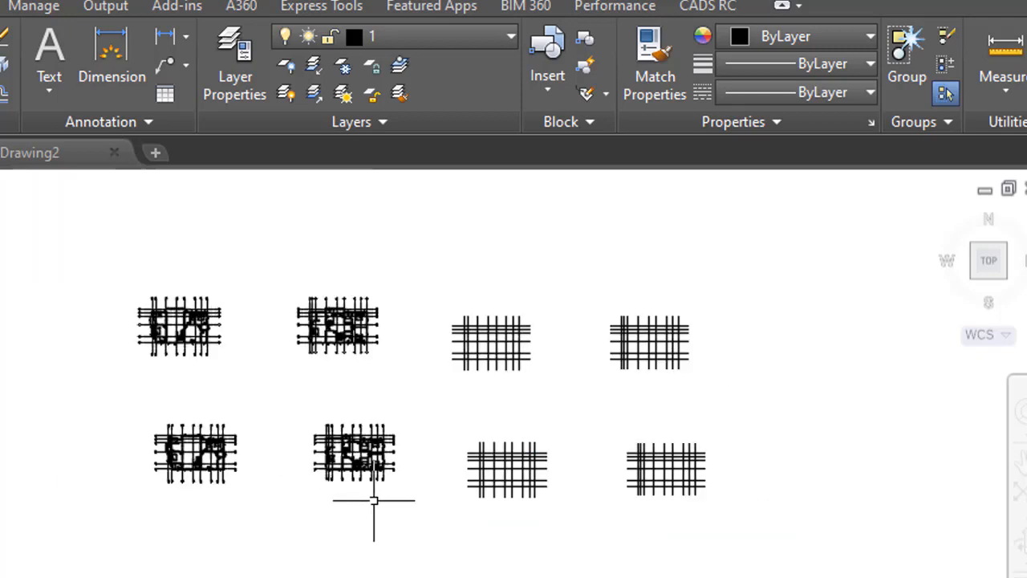
scroll(142, 321, up, 2)
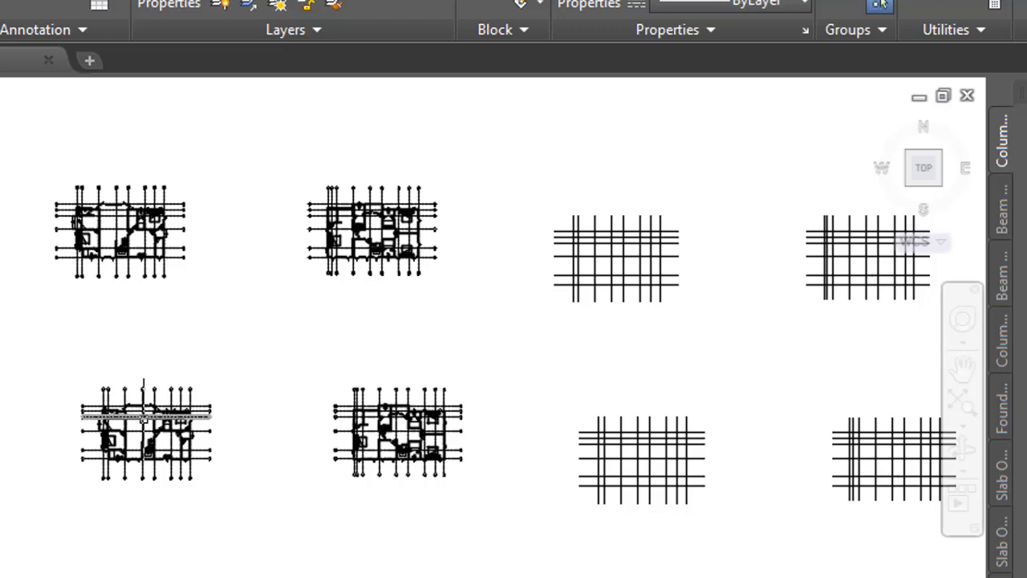
scroll(222, 378, up, 2)
scroll(44, 376, up, 5)
scroll(45, 376, up, 2)
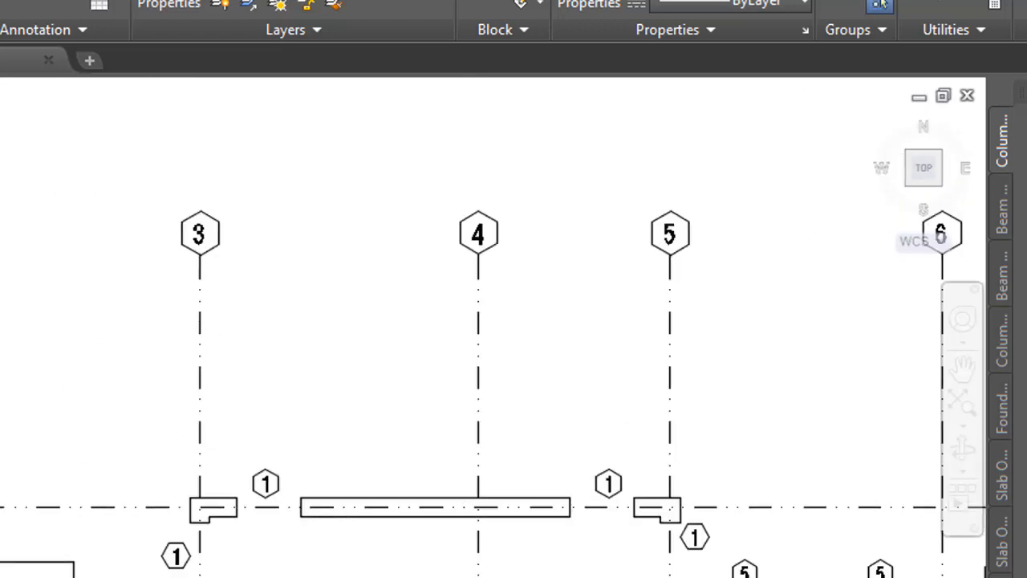
scroll(278, 404, down, 10)
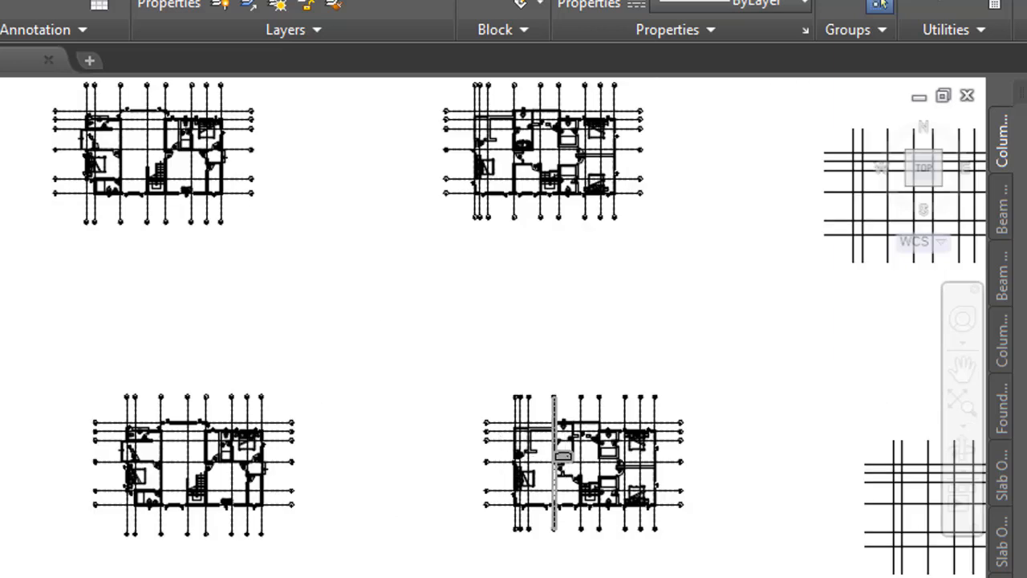
scroll(78, 201, down, 4)
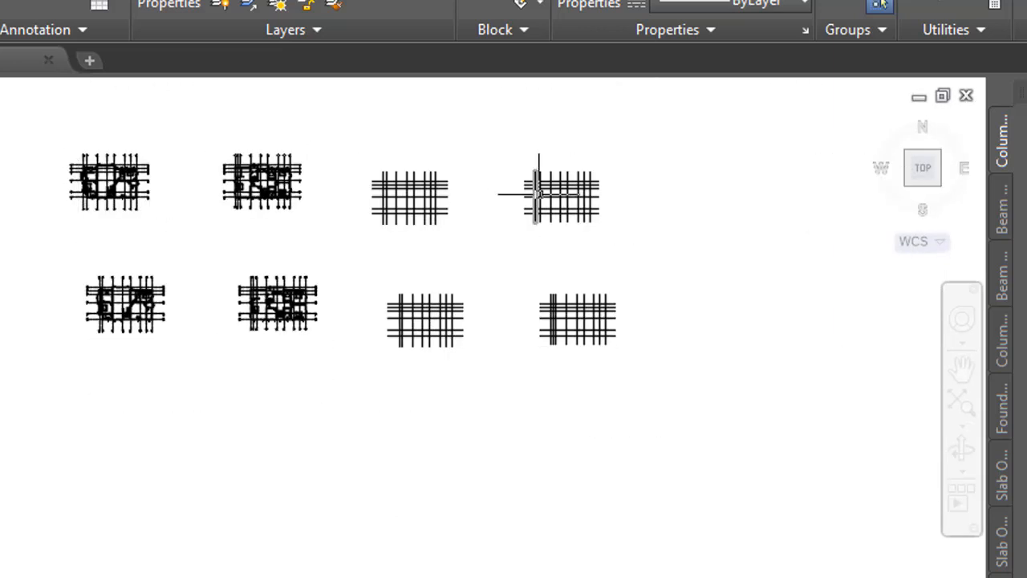
scroll(562, 210, up, 2)
scroll(361, 226, down, 2)
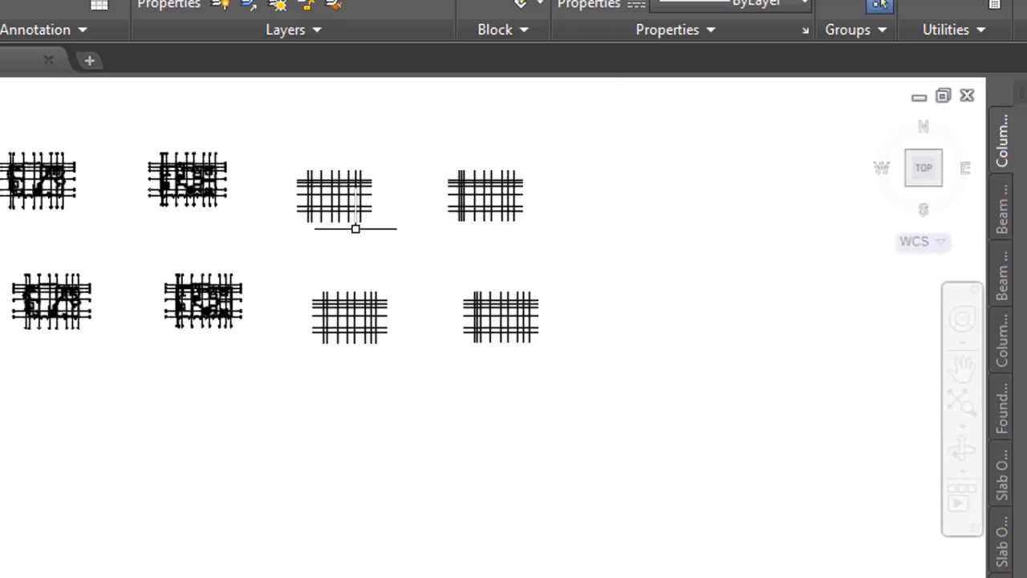
Erase both copied ground floor grids and the upper copied first floor grid
click(271, 155)
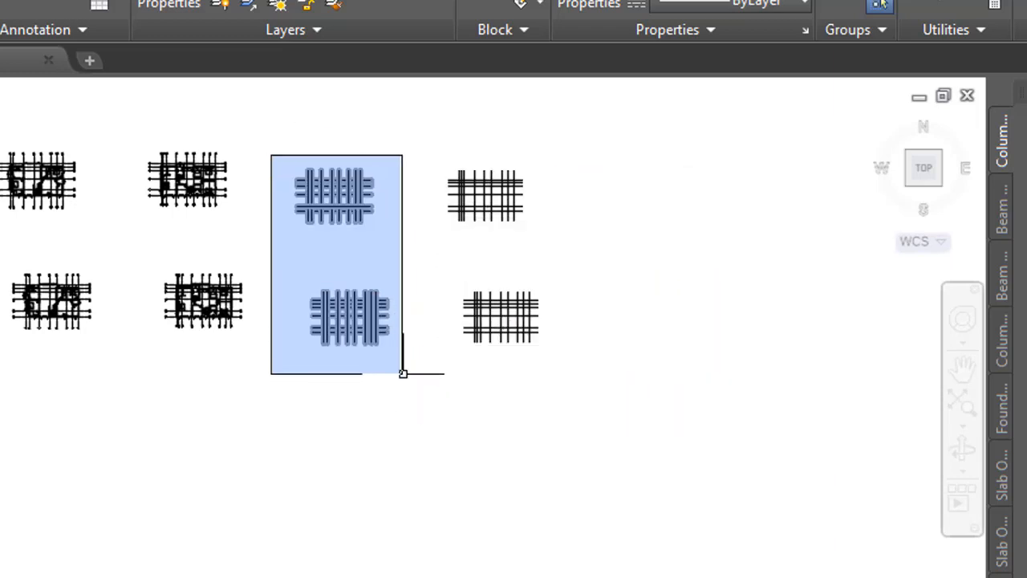
click(403, 371)
click(436, 138)
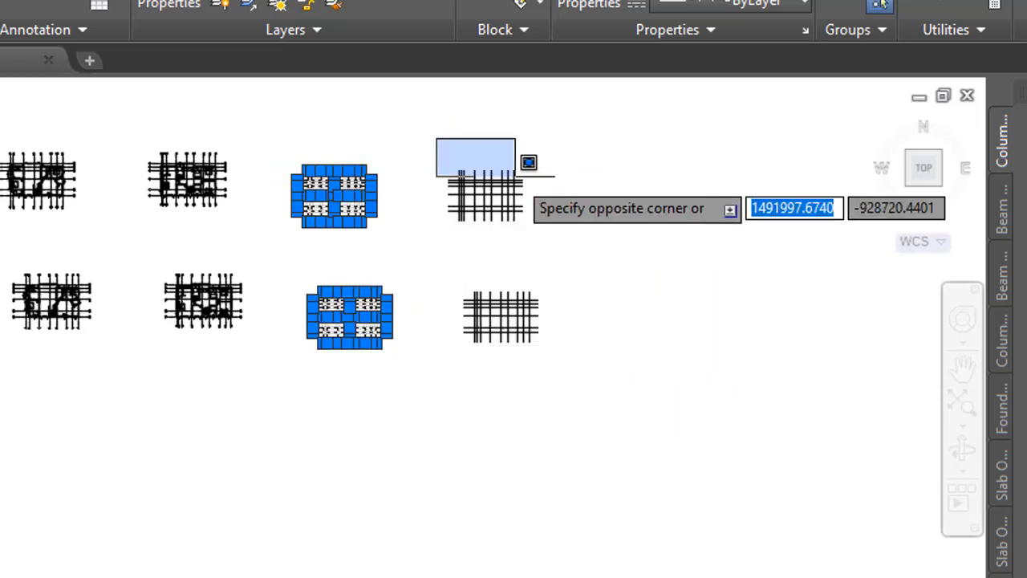
click(538, 240)
key(Delete)
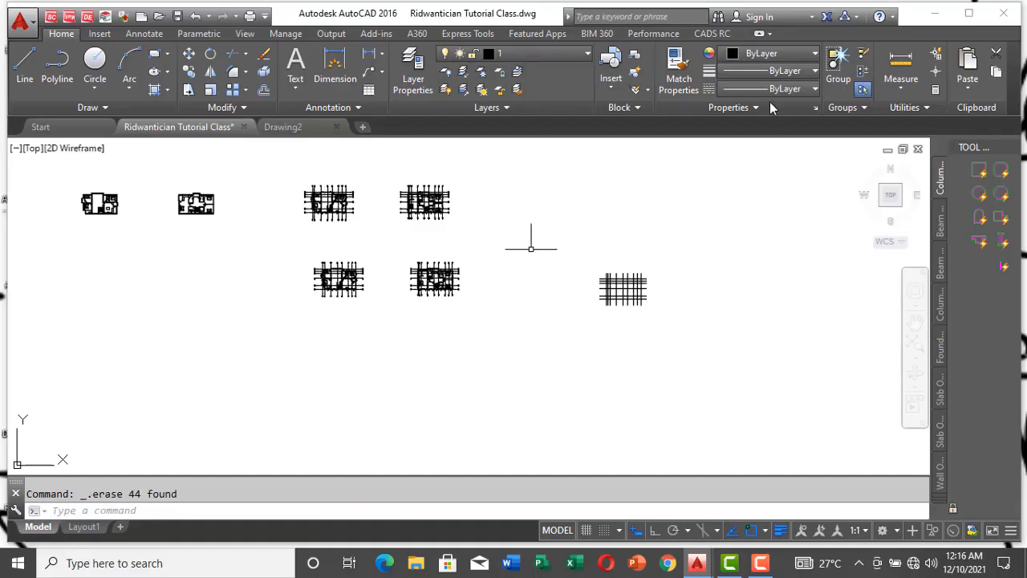
Examine the remaining grid copy and the lower pair of ground and first floor plans
scroll(608, 238, up, 5)
scroll(633, 309, down, 3)
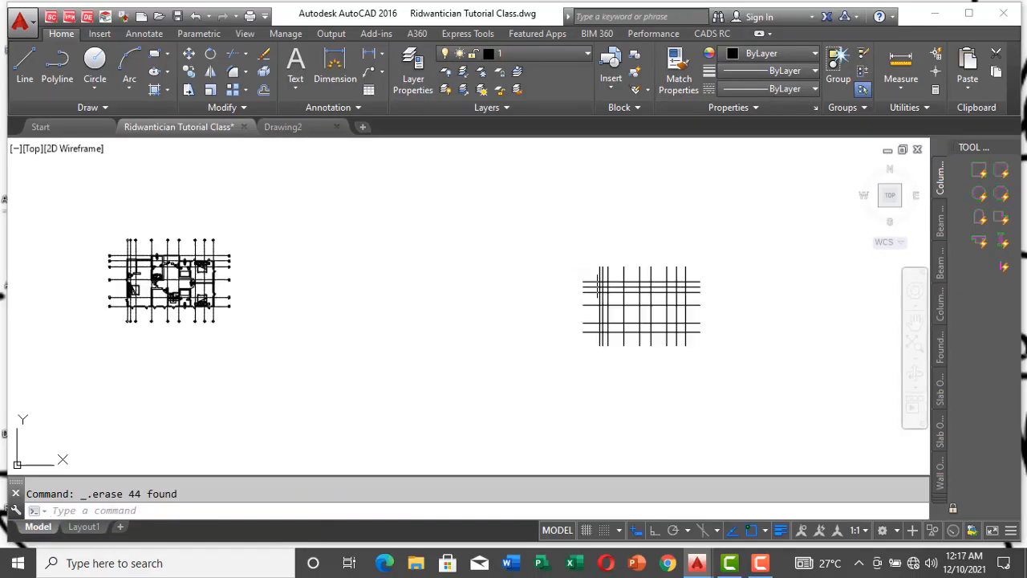
scroll(634, 313, up, 5)
scroll(618, 298, down, 6)
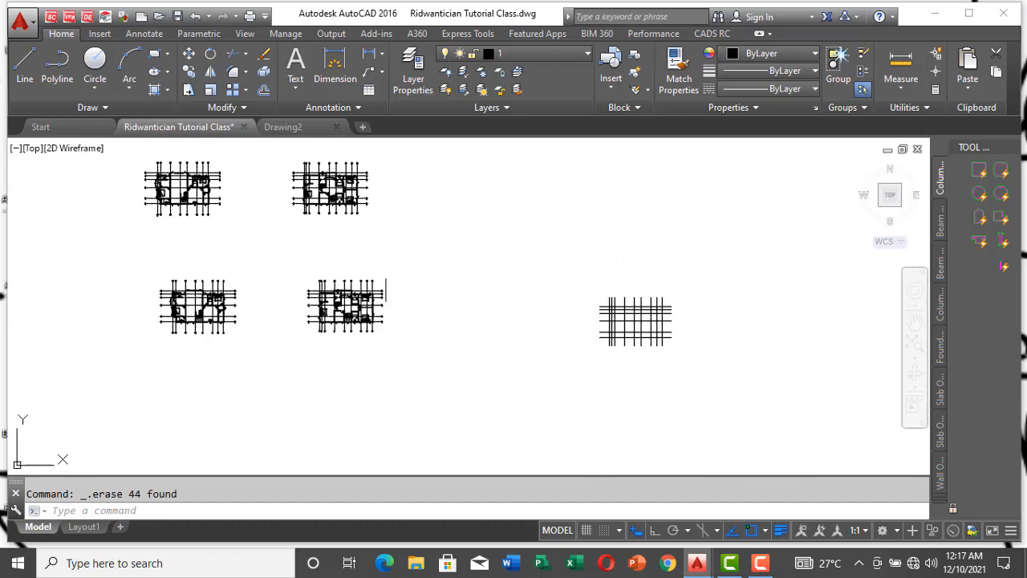
scroll(642, 345, up, 4)
scroll(759, 334, down, 4)
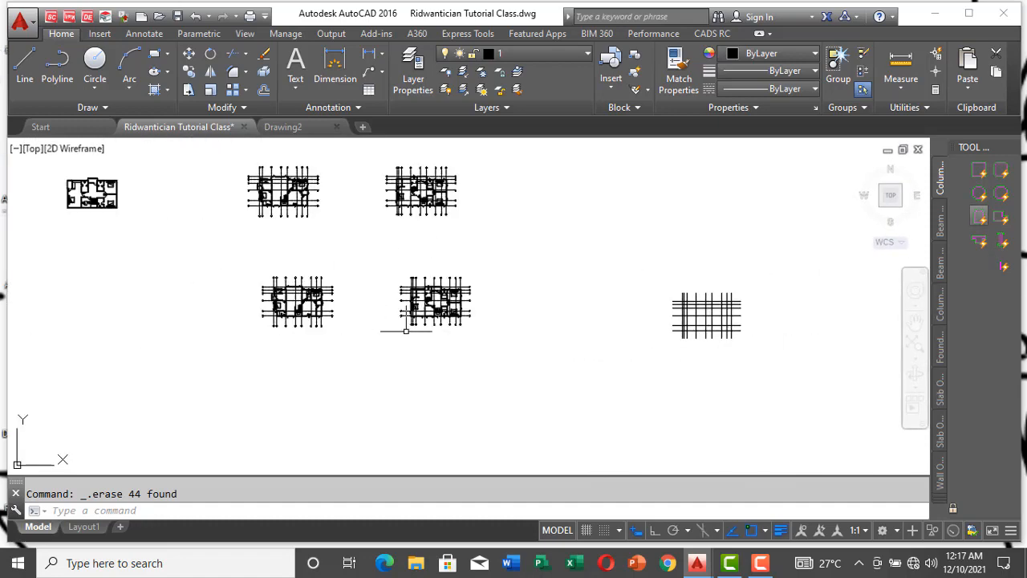
scroll(260, 279, up, 5)
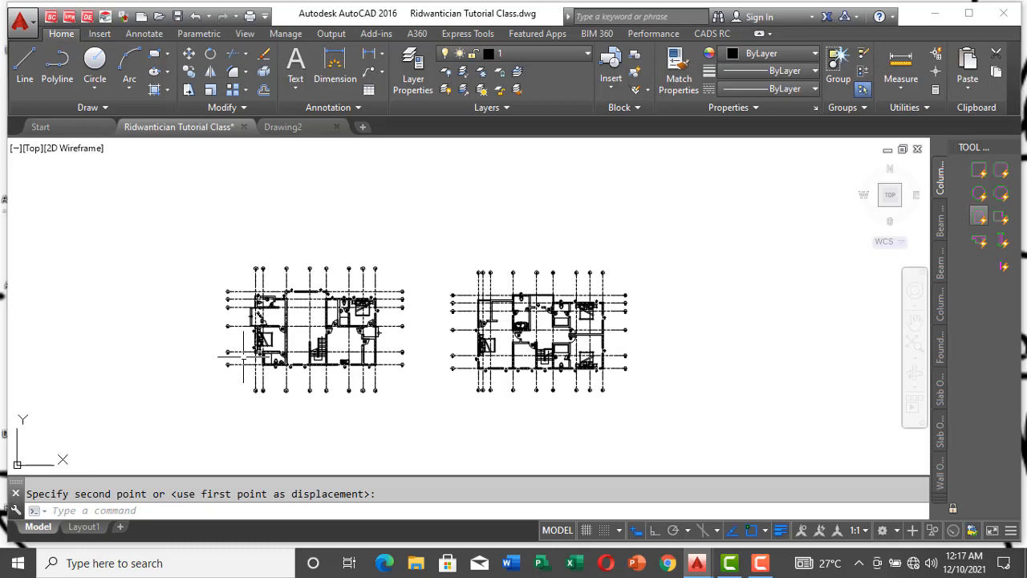
scroll(299, 415, up, 2)
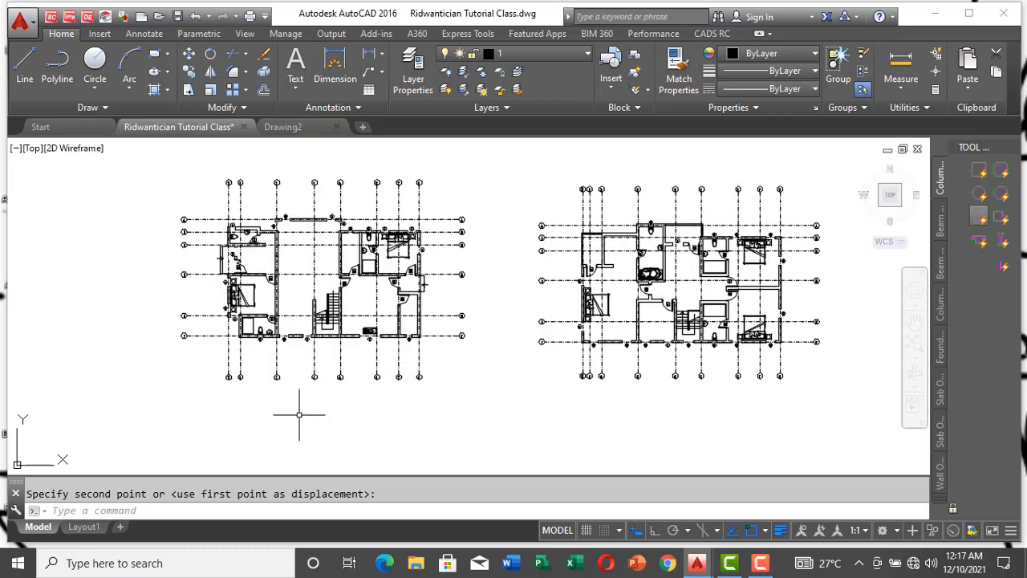
scroll(712, 187, up, 2)
scroll(797, 185, down, 2)
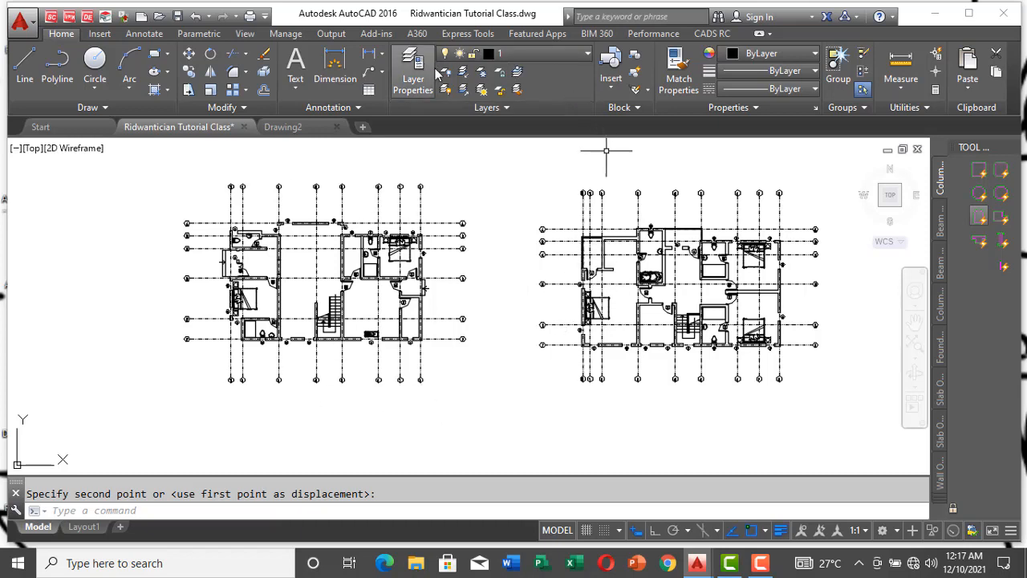
Assign the entire lower ground floor plan to the Ground layer and clear the selection
click(155, 160)
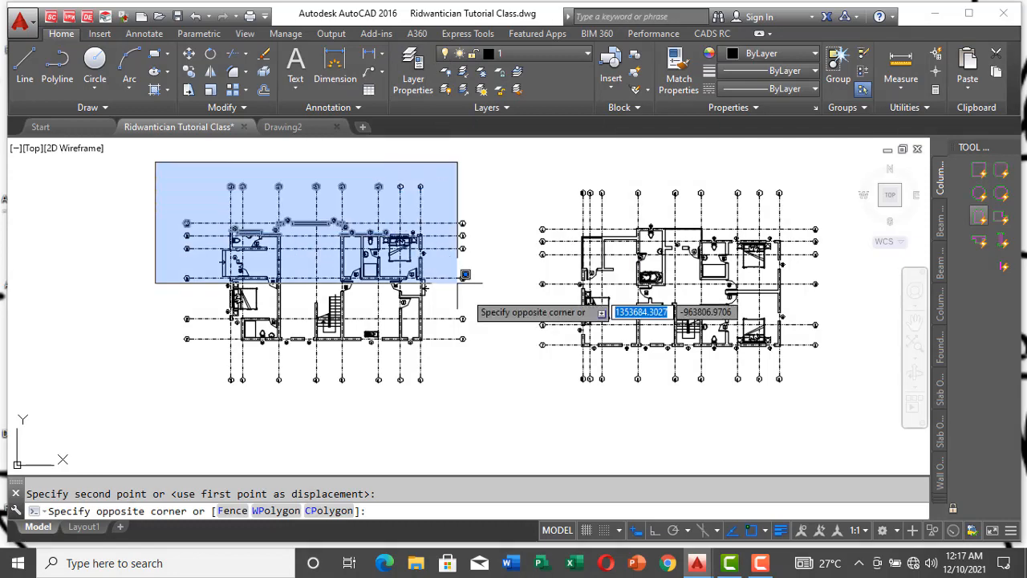
click(495, 411)
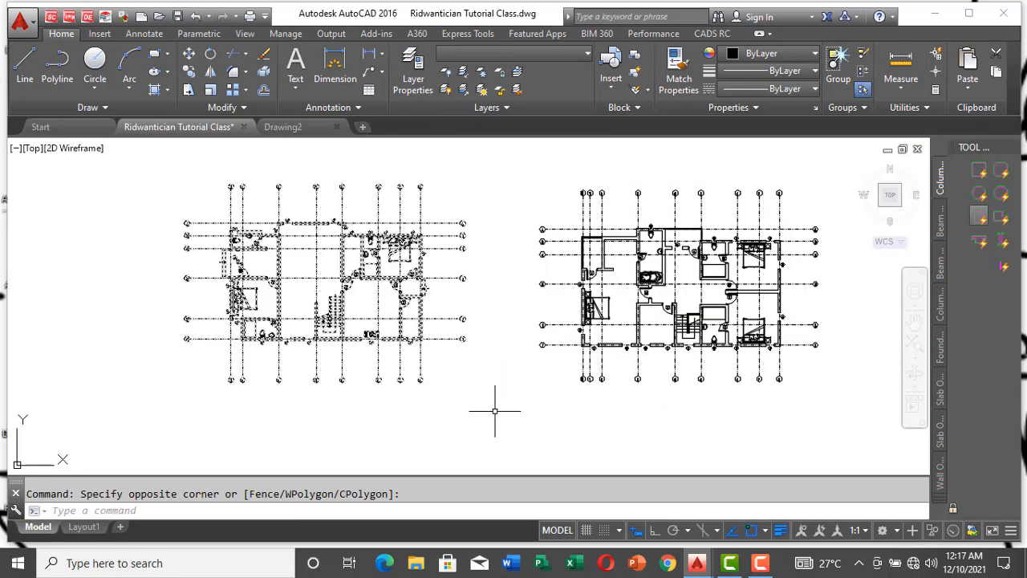
click(589, 54)
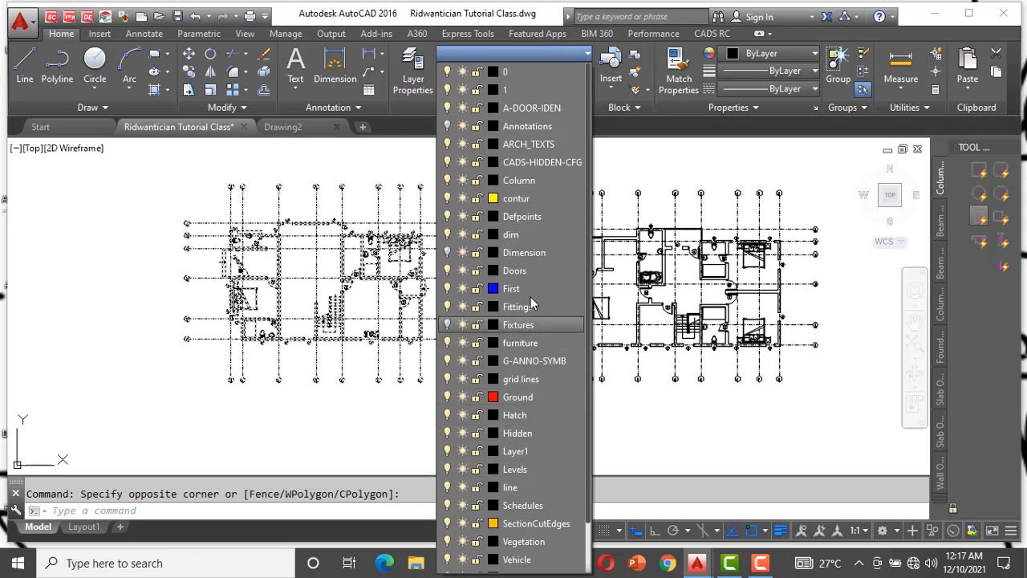
click(522, 401)
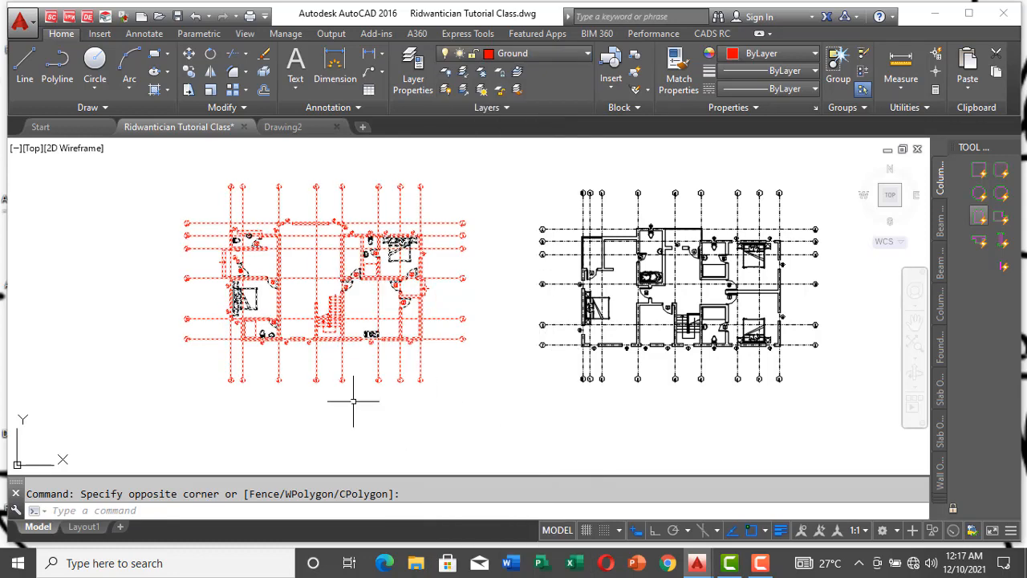
key(Escape)
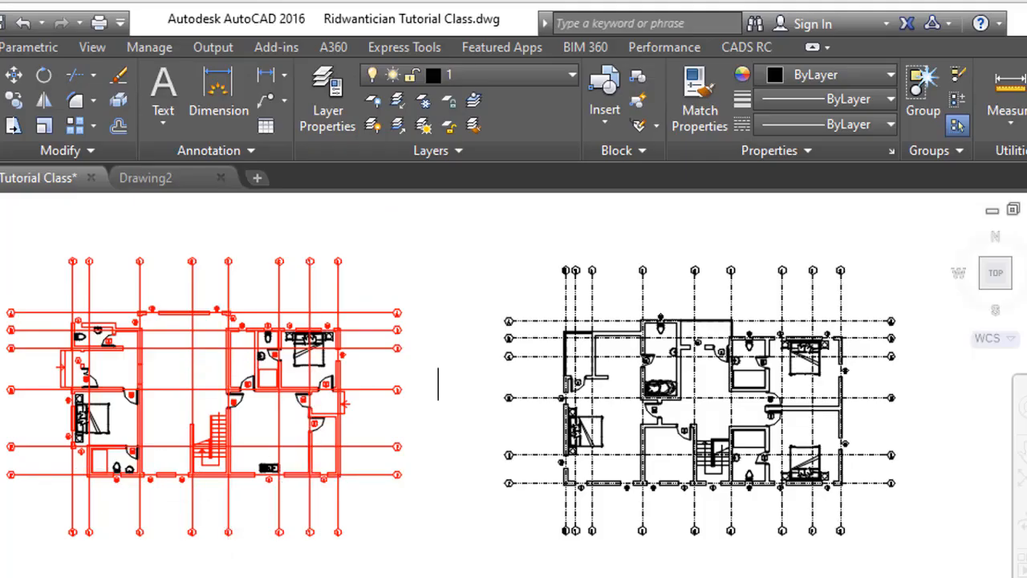
Assign the entire lower first floor plan to the First layer and clear the selection
scroll(427, 345, down, 2)
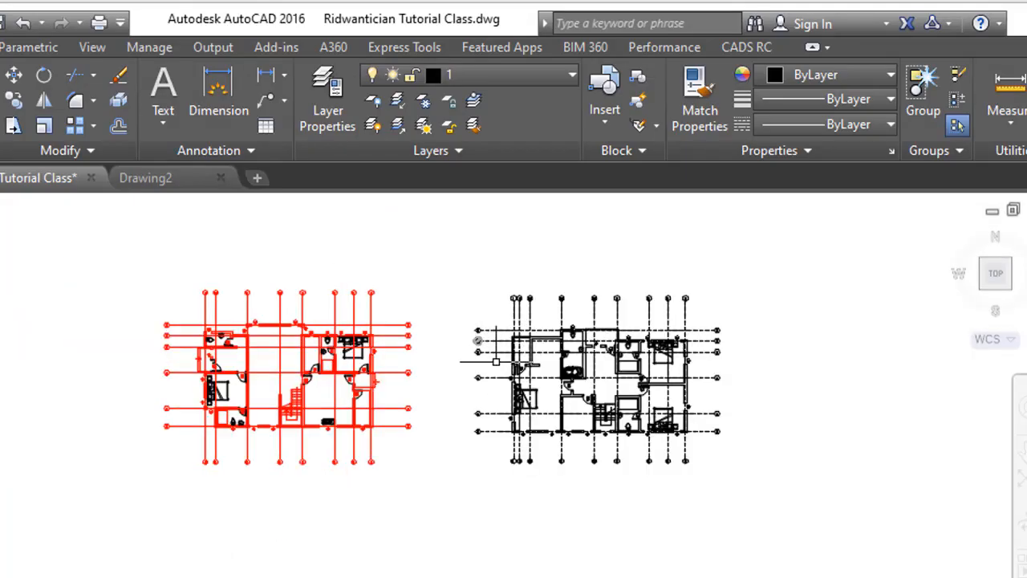
click(452, 283)
click(790, 502)
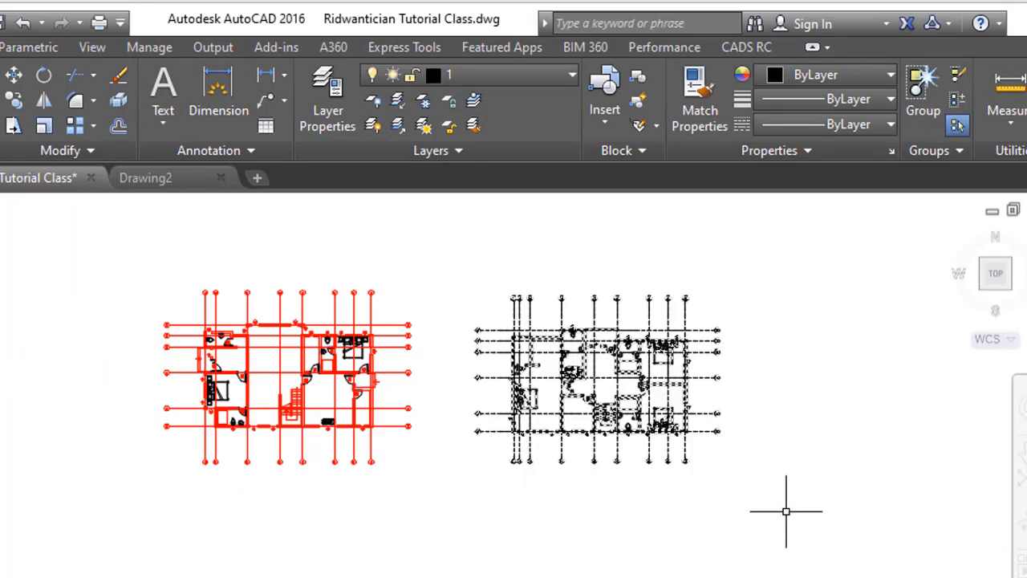
click(547, 77)
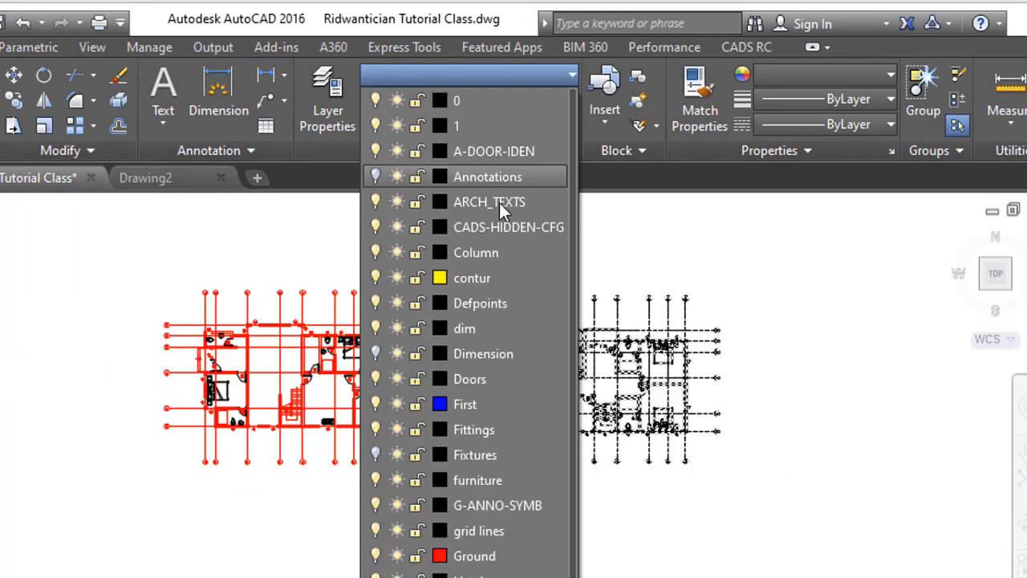
click(473, 412)
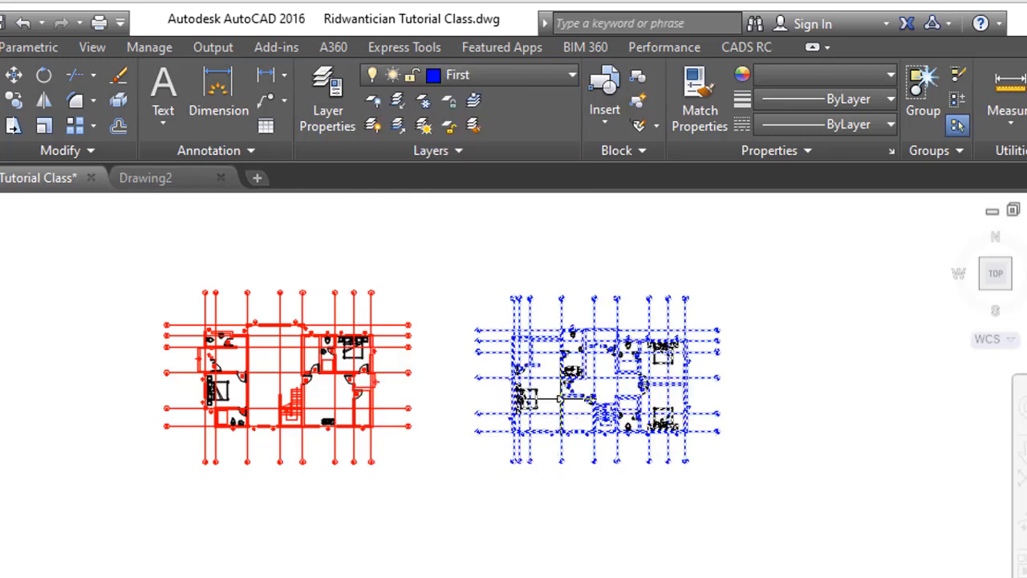
key(Escape)
scroll(241, 429, up, 2)
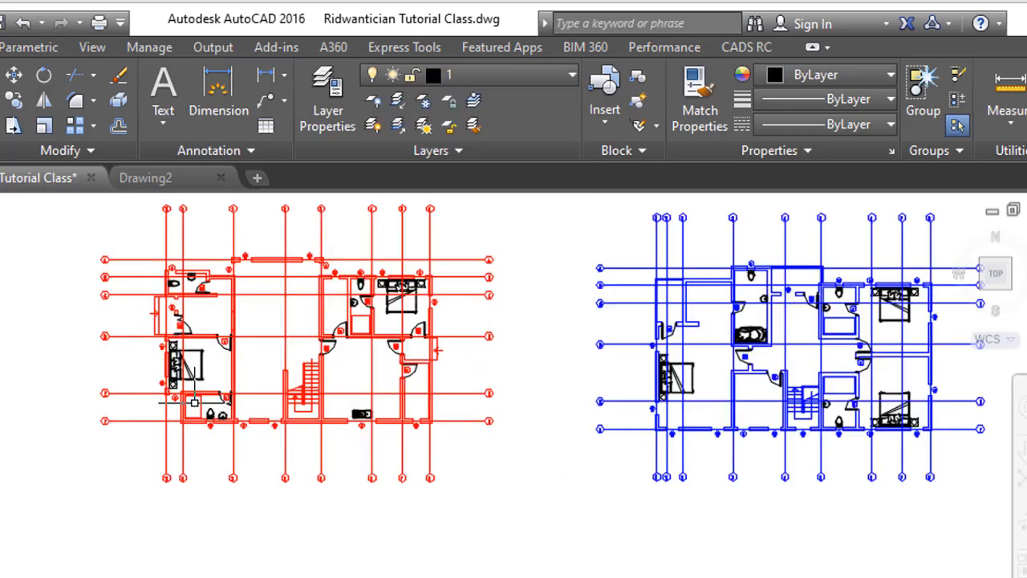
Examine the ground floor plan's grid and walls up close and beside the first floor plan
scroll(175, 426, down, 2)
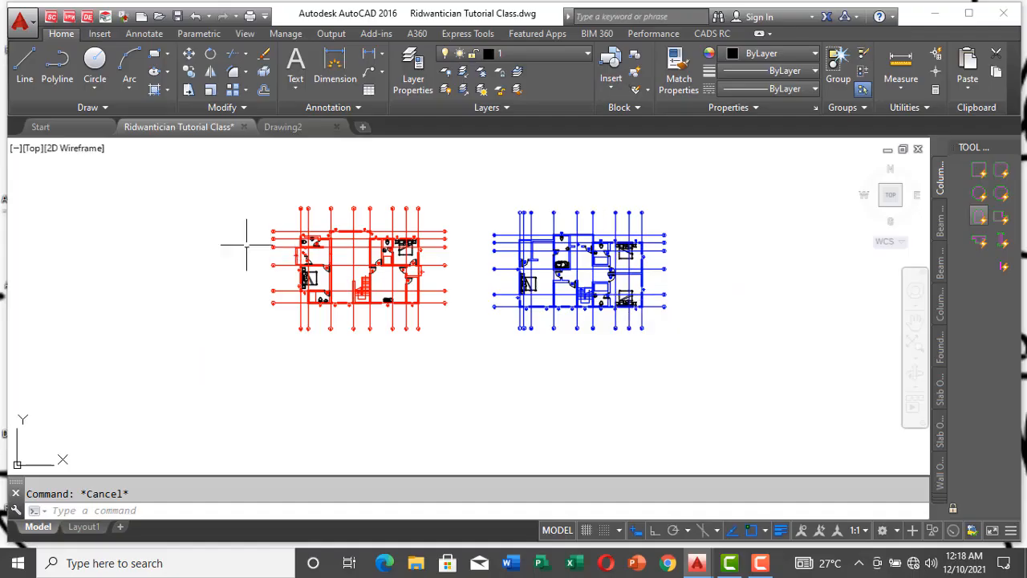
scroll(306, 218, up, 5)
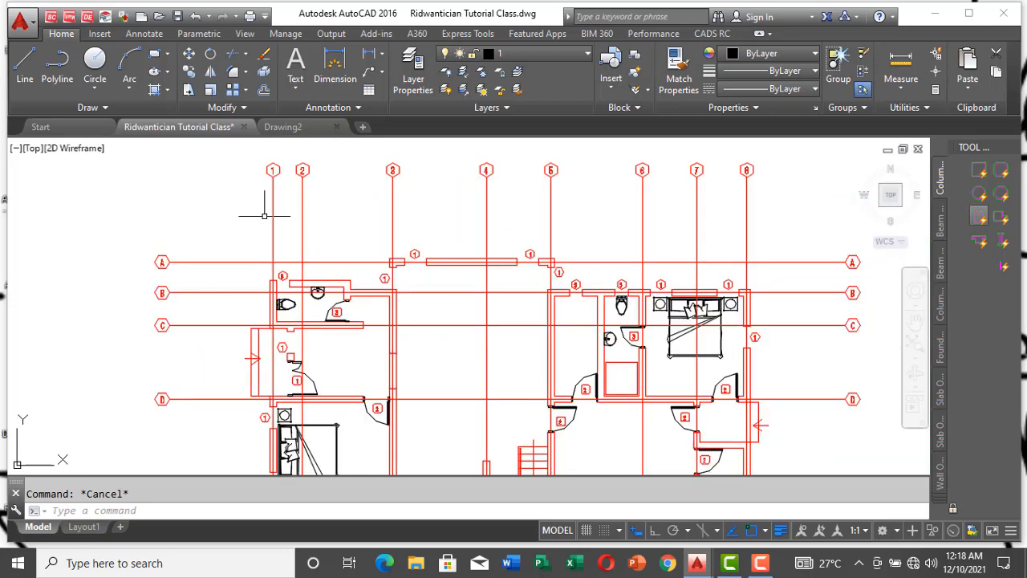
scroll(288, 204, down, 5)
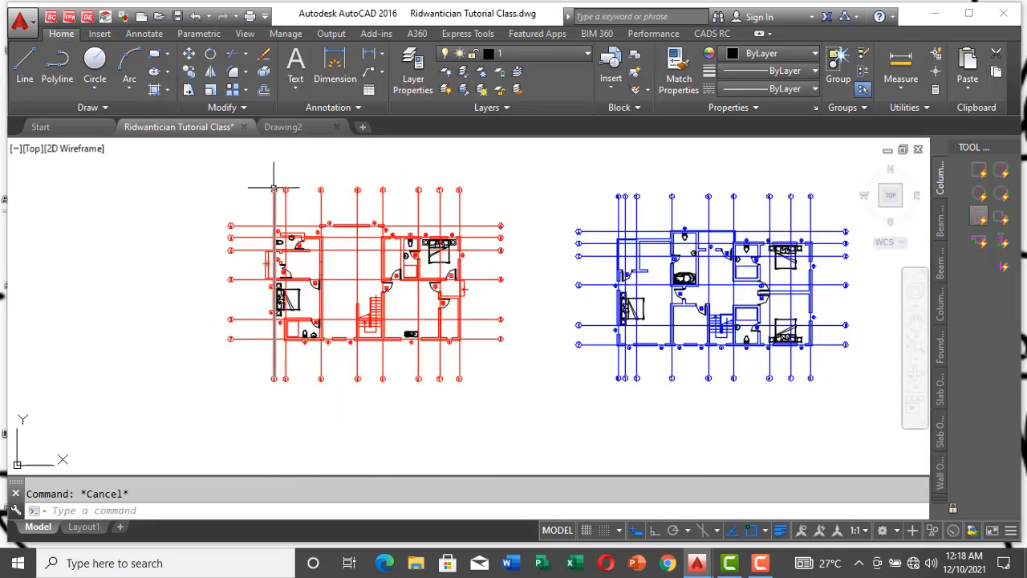
scroll(273, 204, up, 5)
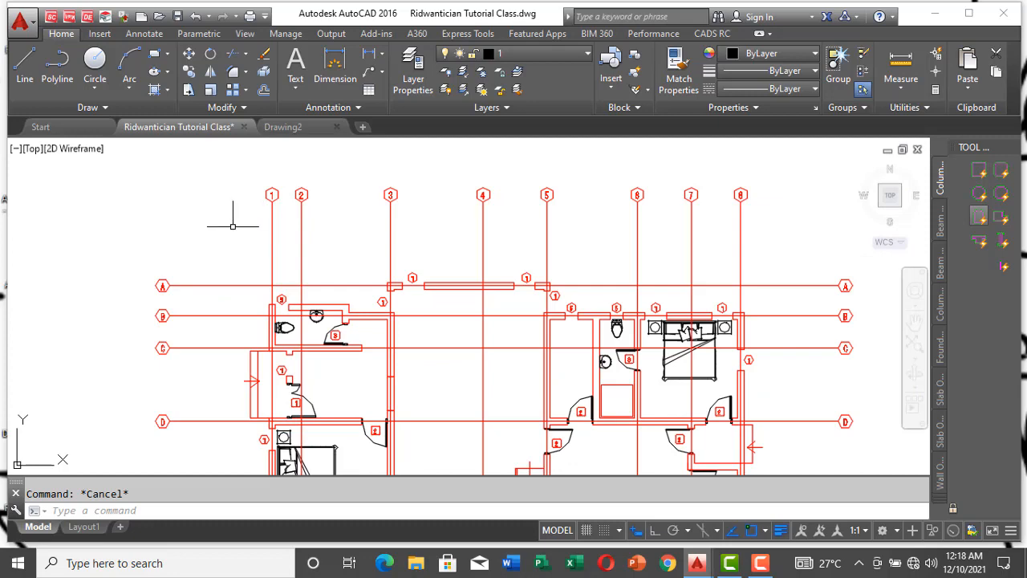
scroll(234, 221, down, 3)
scroll(240, 218, down, 2)
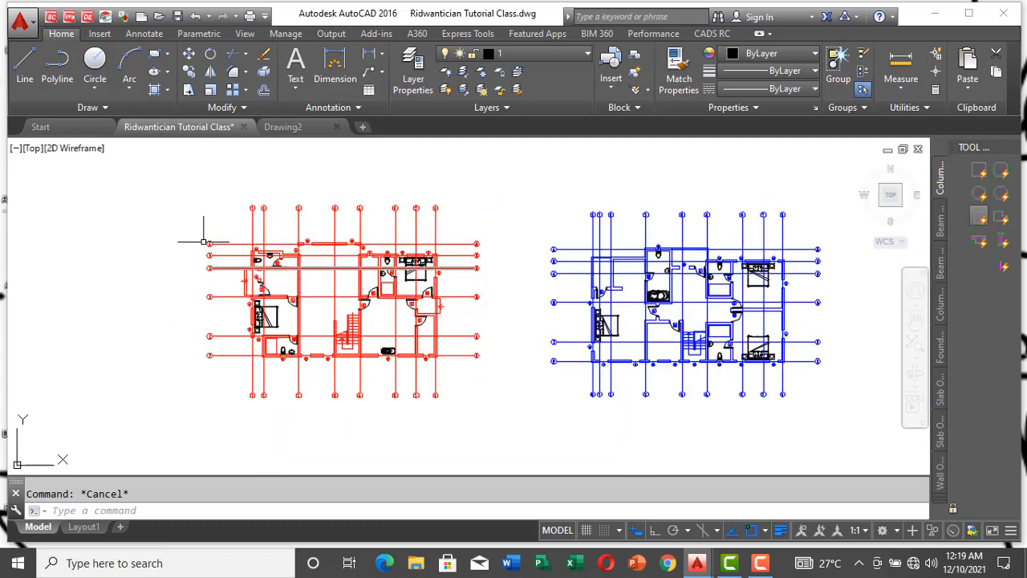
scroll(220, 237, up, 5)
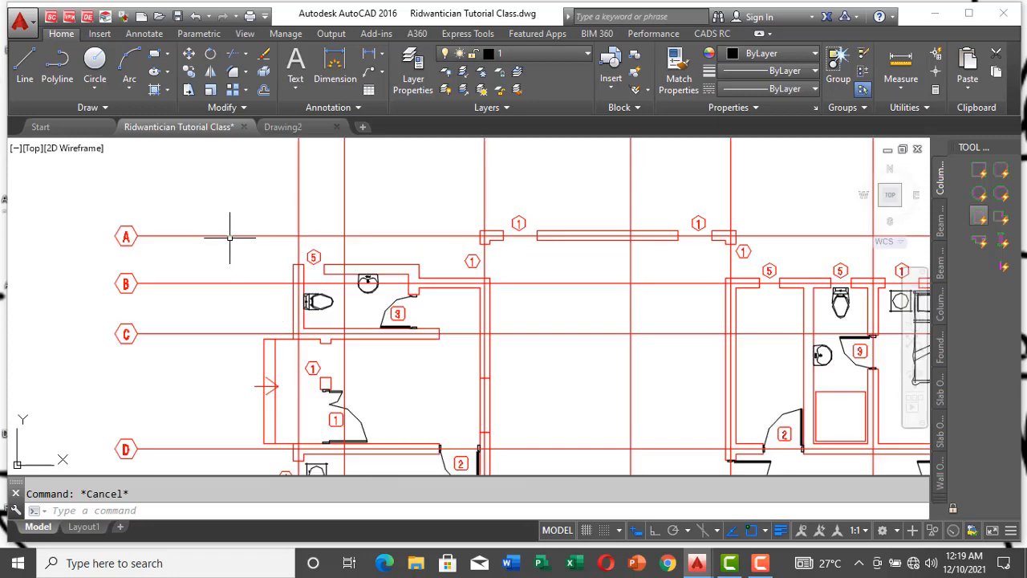
Check gridline A and the upper toilet wall line of the ground floor plan as individual objects, clearing each selection
click(230, 237)
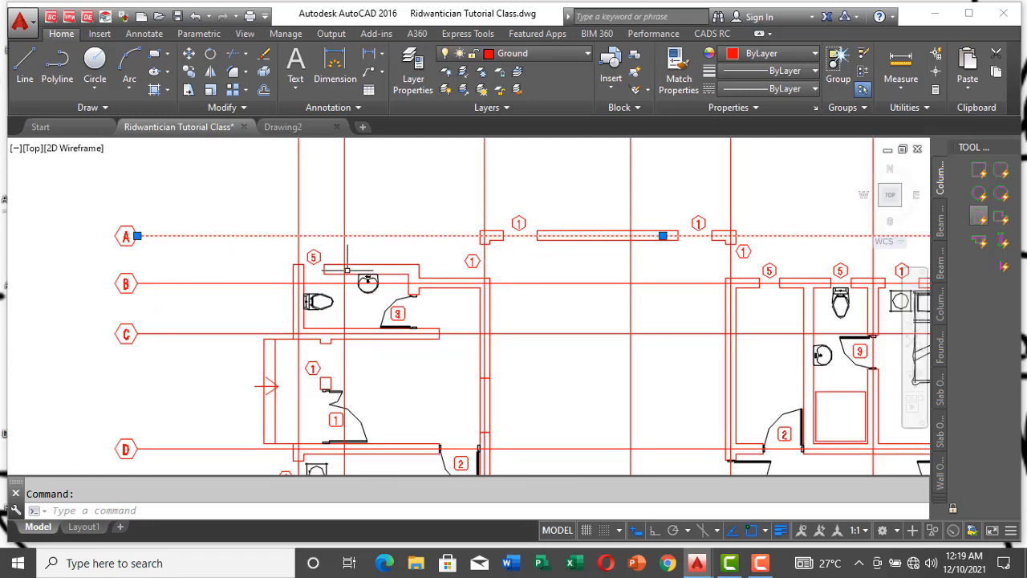
scroll(491, 257, down, 4)
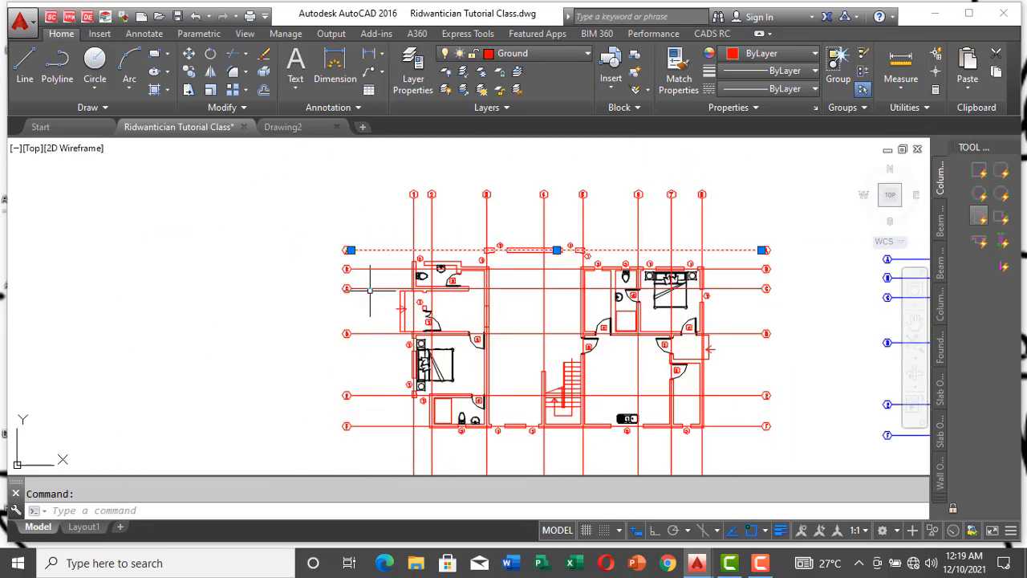
key(Escape)
scroll(454, 254, up, 5)
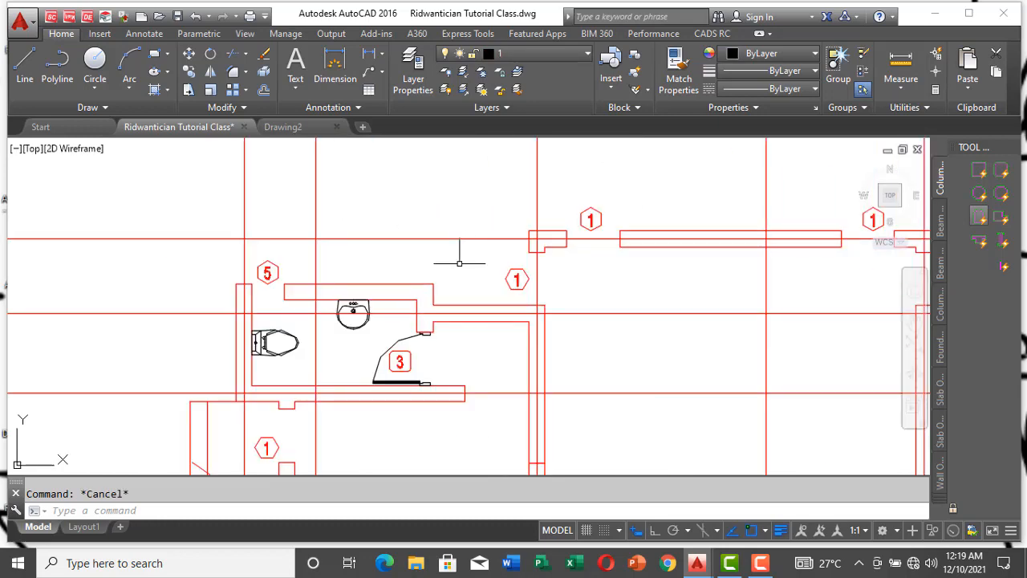
click(402, 283)
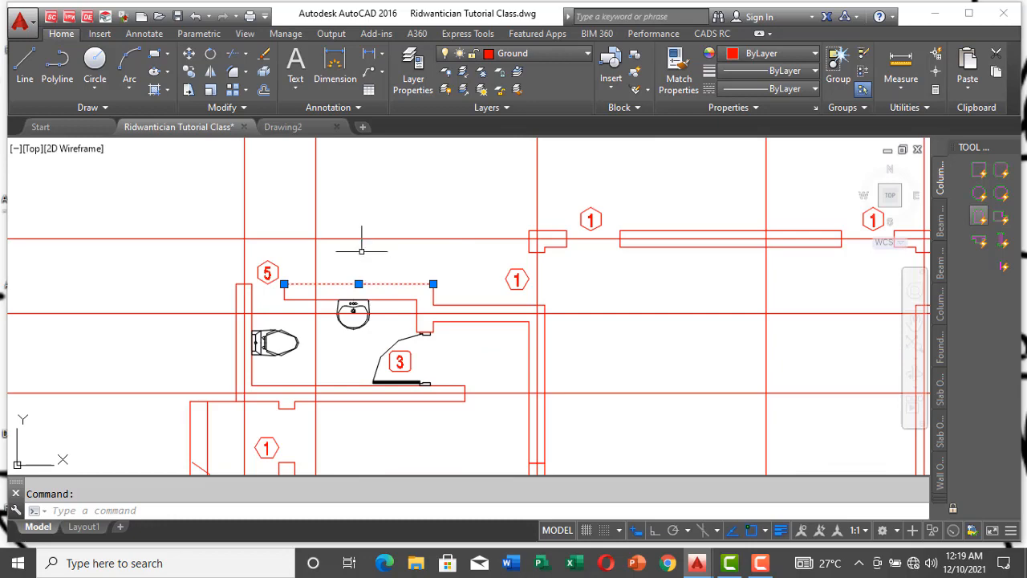
key(Escape)
scroll(353, 245, down, 6)
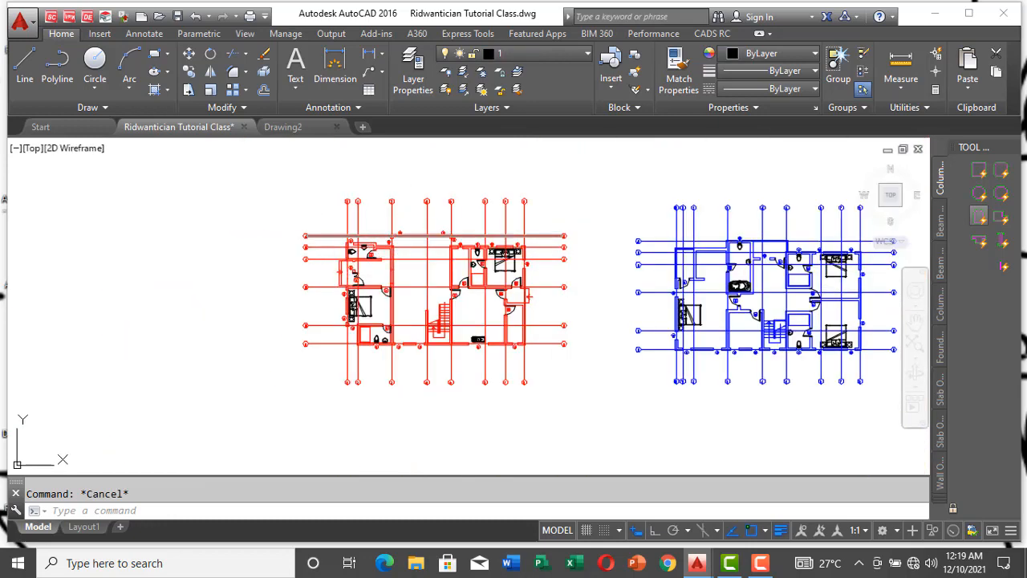
Convert the entire red ground floor plan, including its grid, into a block named "ground"
click(260, 165)
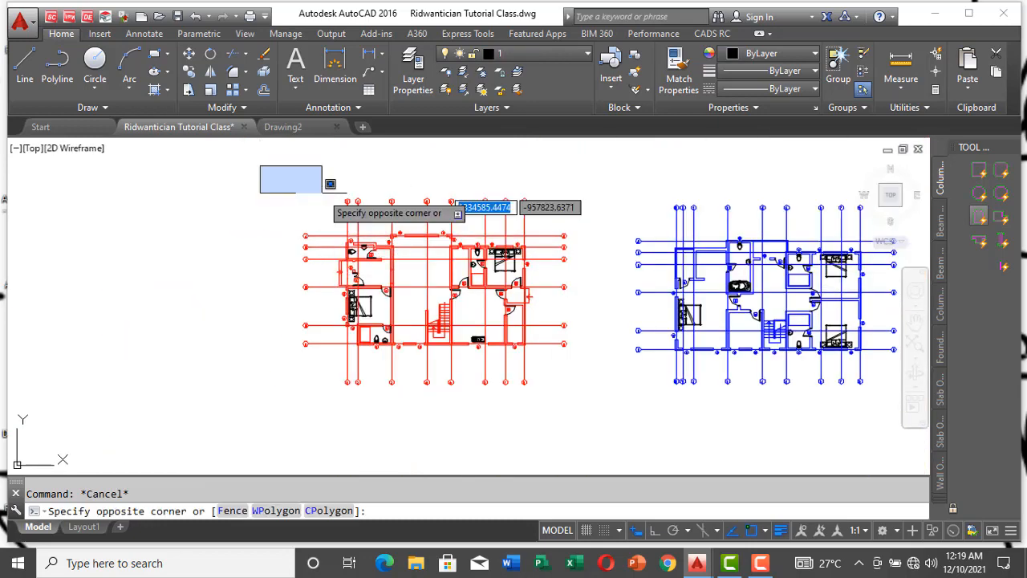
click(594, 401)
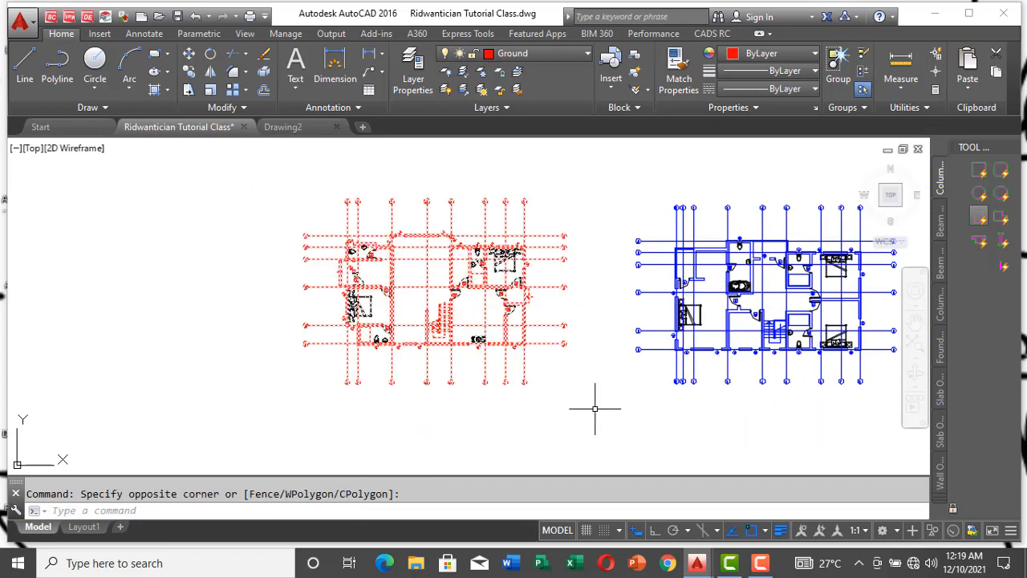
click(250, 170)
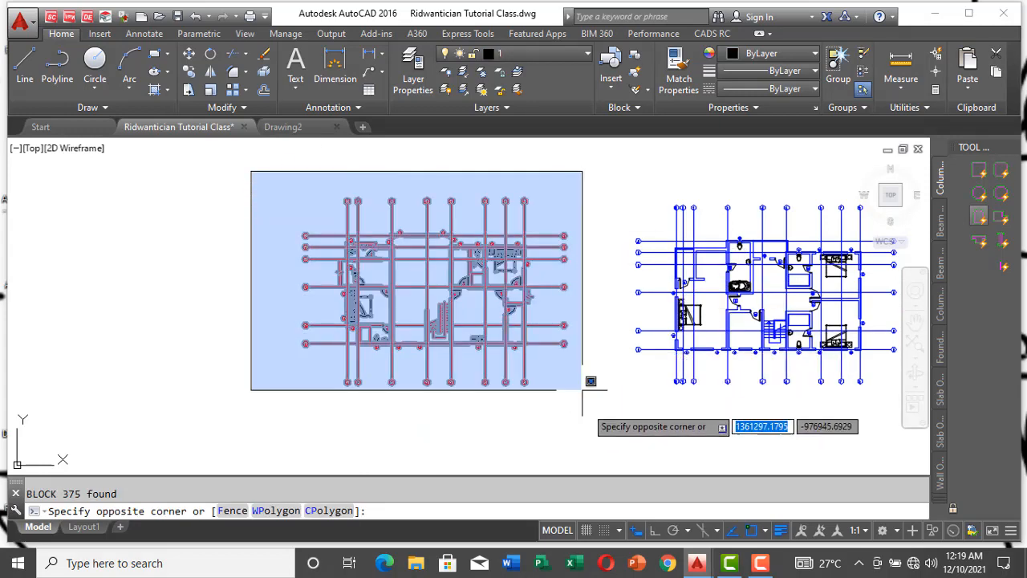
click(585, 415)
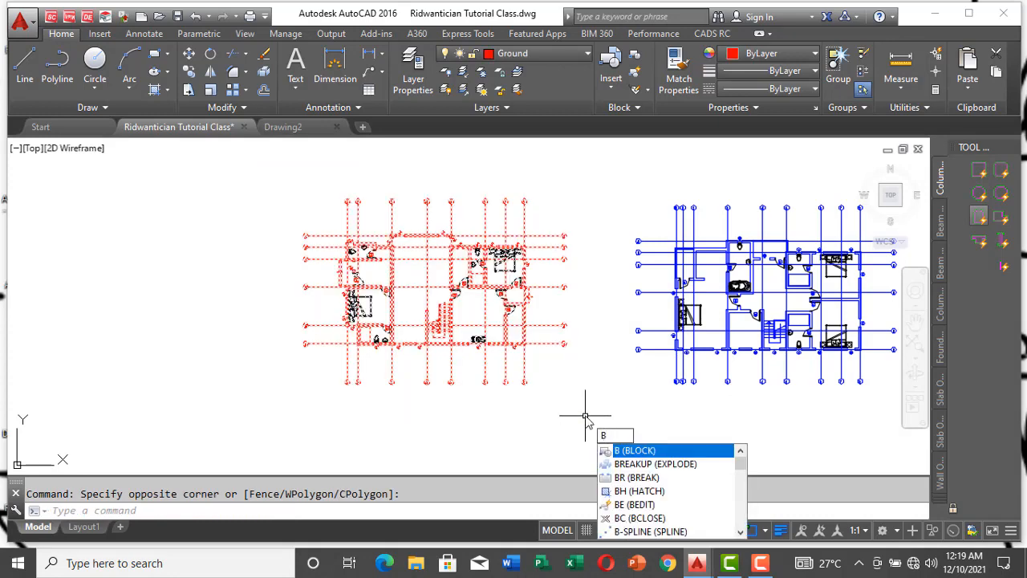
key(Return)
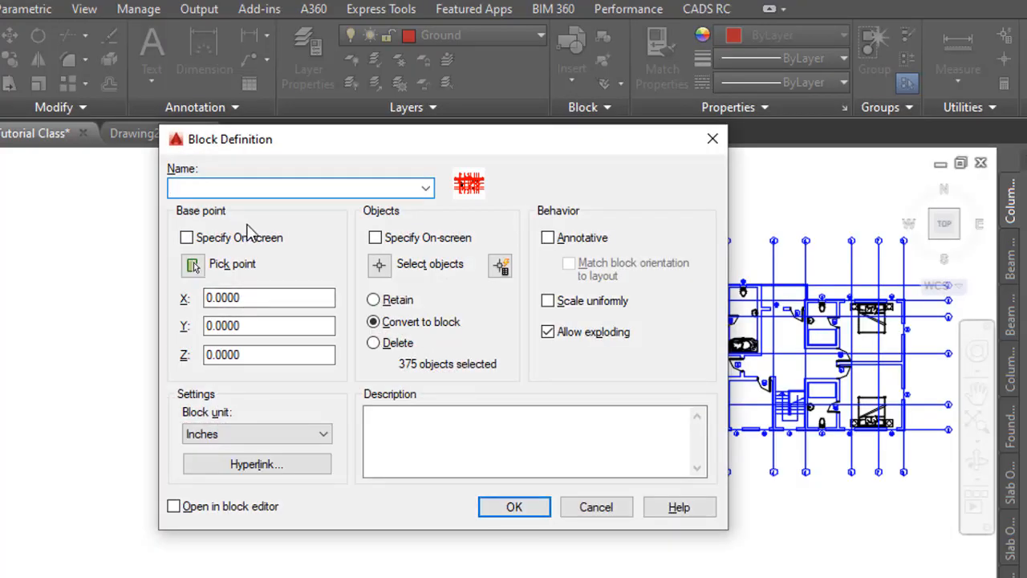
text(ground)
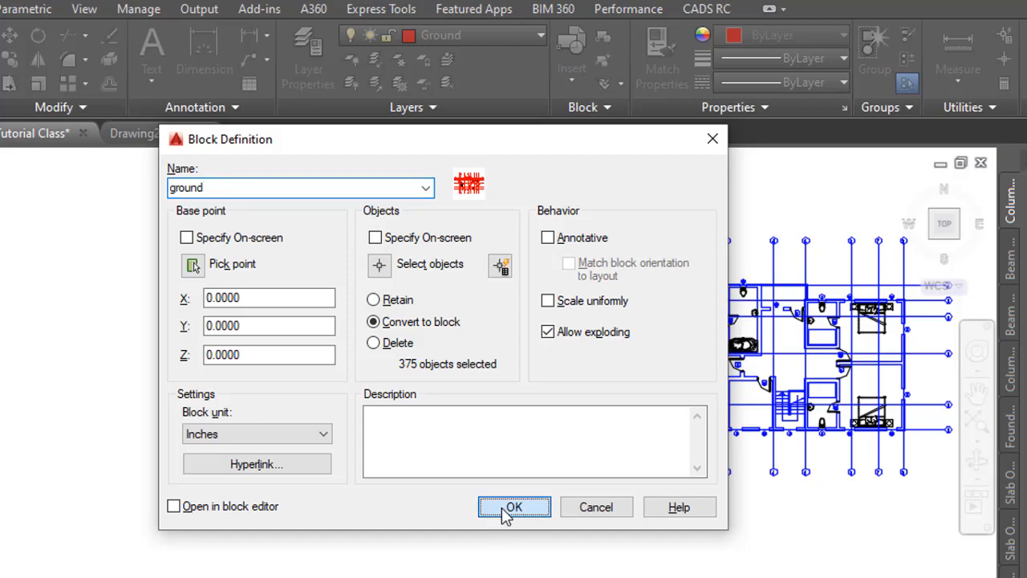
click(505, 507)
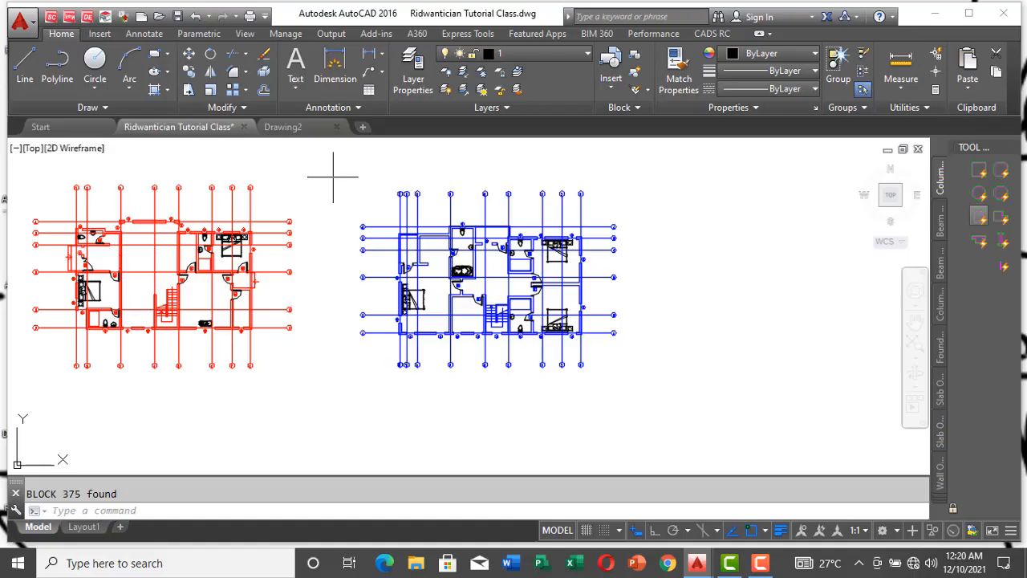
Convert the entire blue first floor plan into a block named "first", redefining the existing block definition
drag(333, 177, 649, 394)
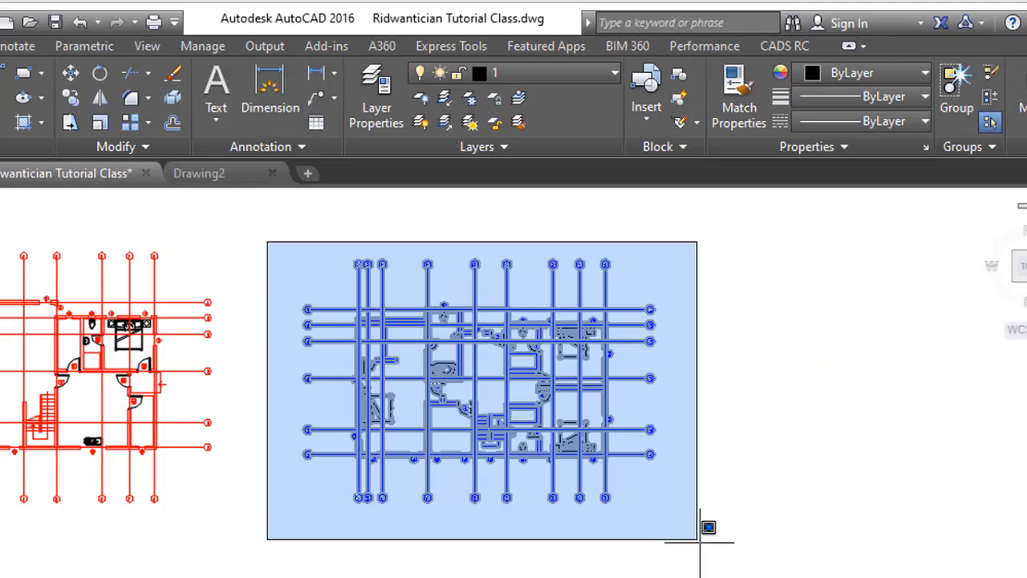
drag(699, 539, 700, 539)
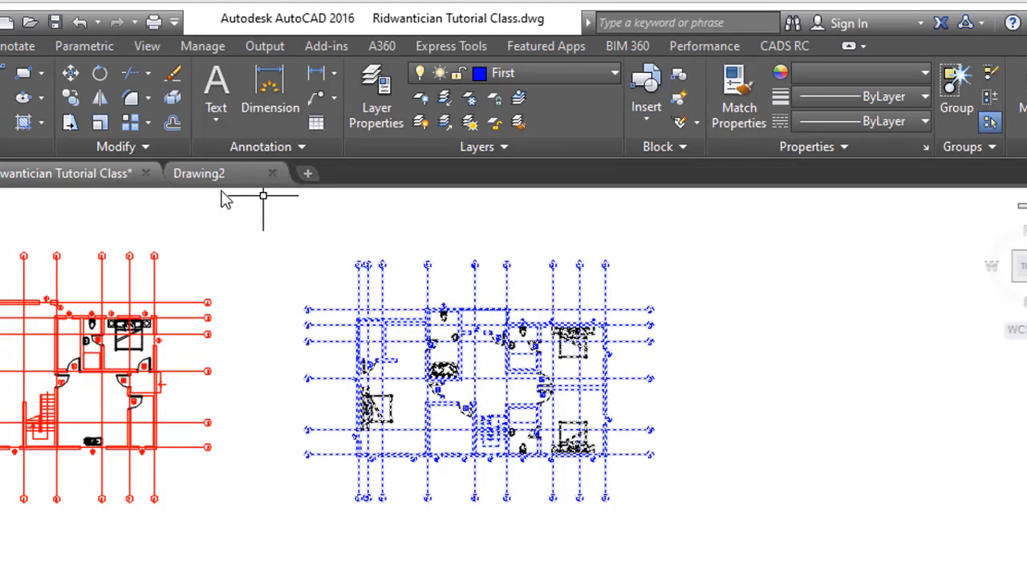
text(b)
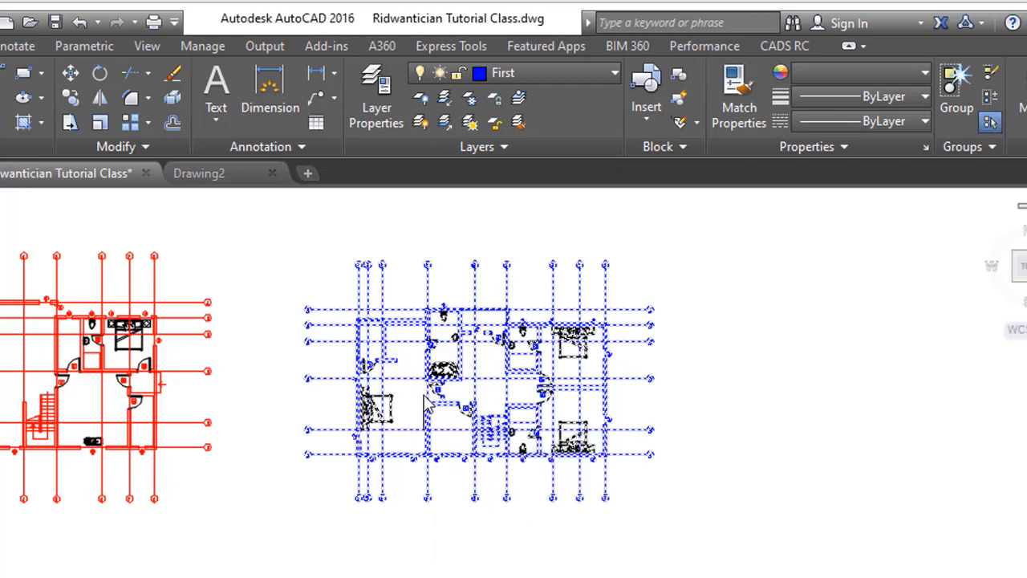
key(Return)
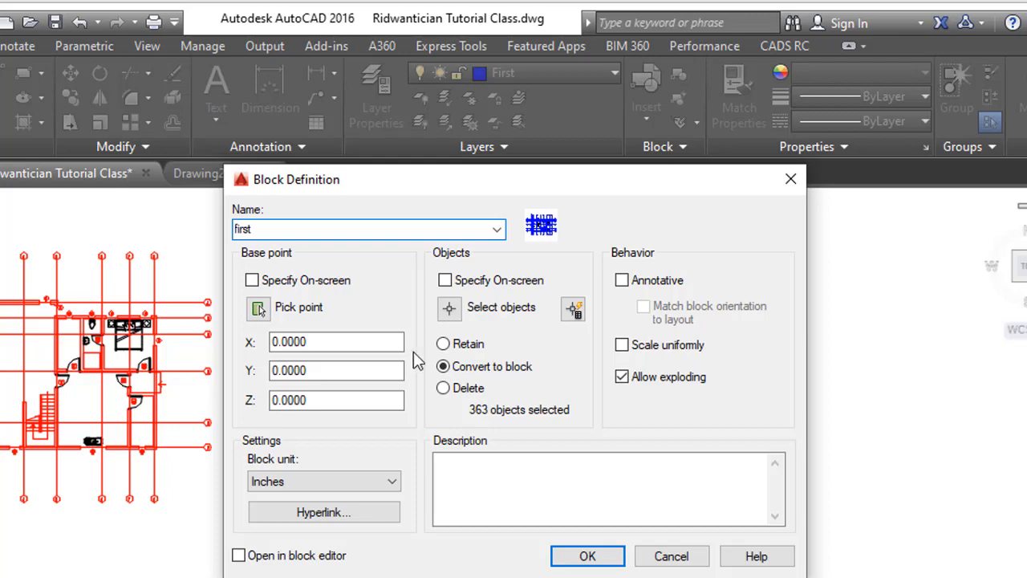
click(585, 555)
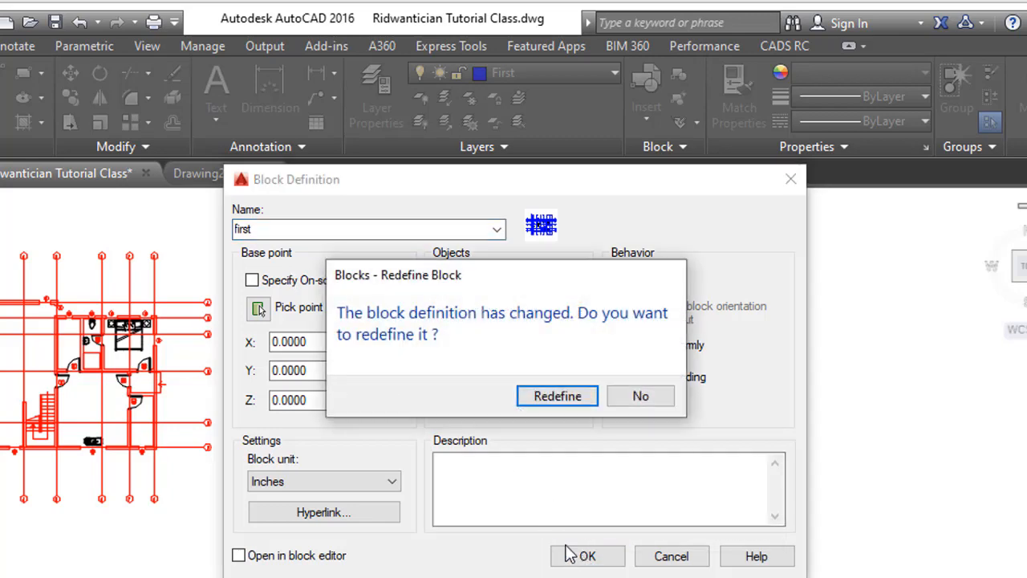
click(554, 398)
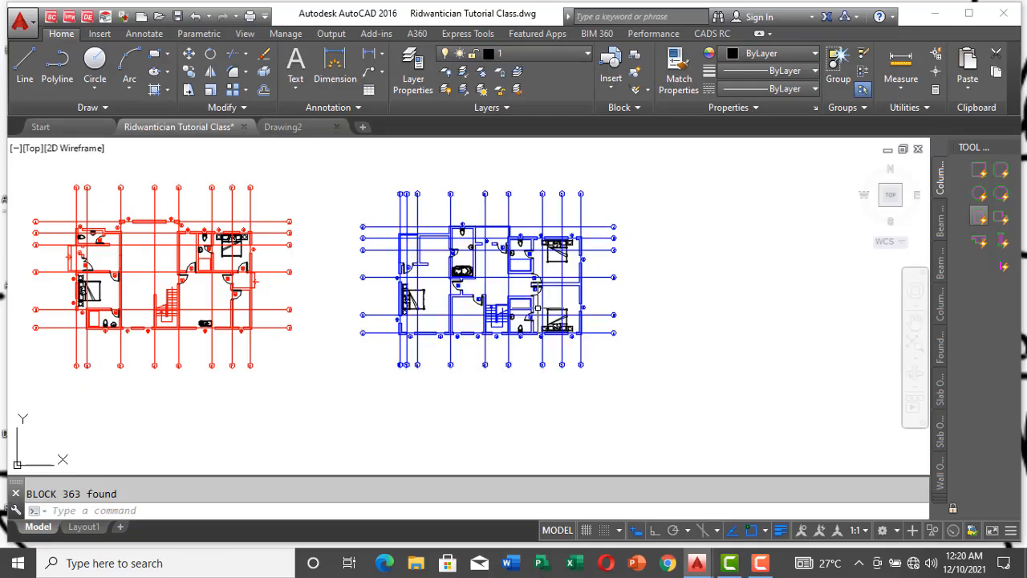
Select the ground floor plan by gridline A to check that it behaves as one block, and clear the selection
scroll(66, 217, up, 1)
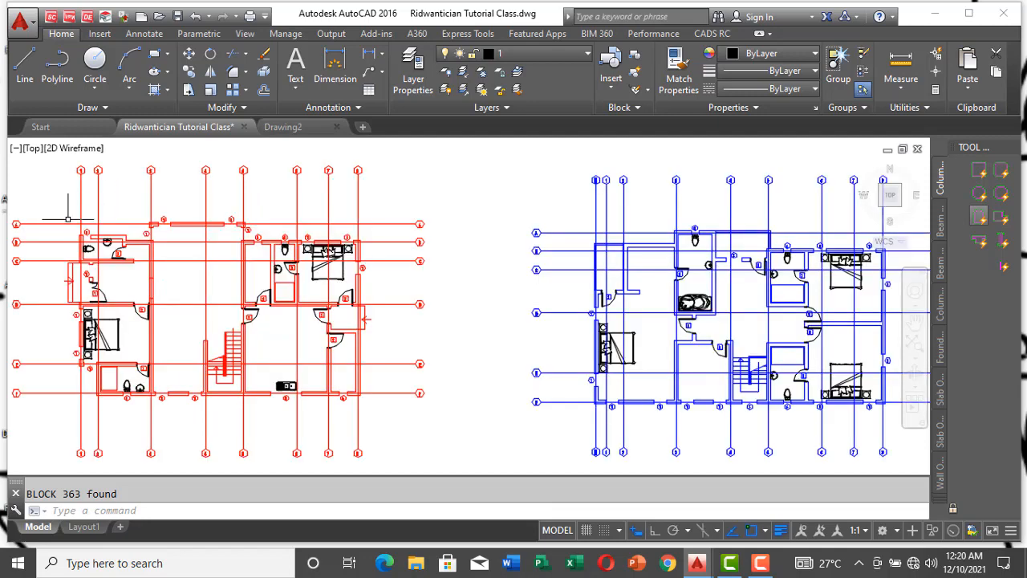
scroll(241, 237, down, 1)
scroll(78, 211, up, 2)
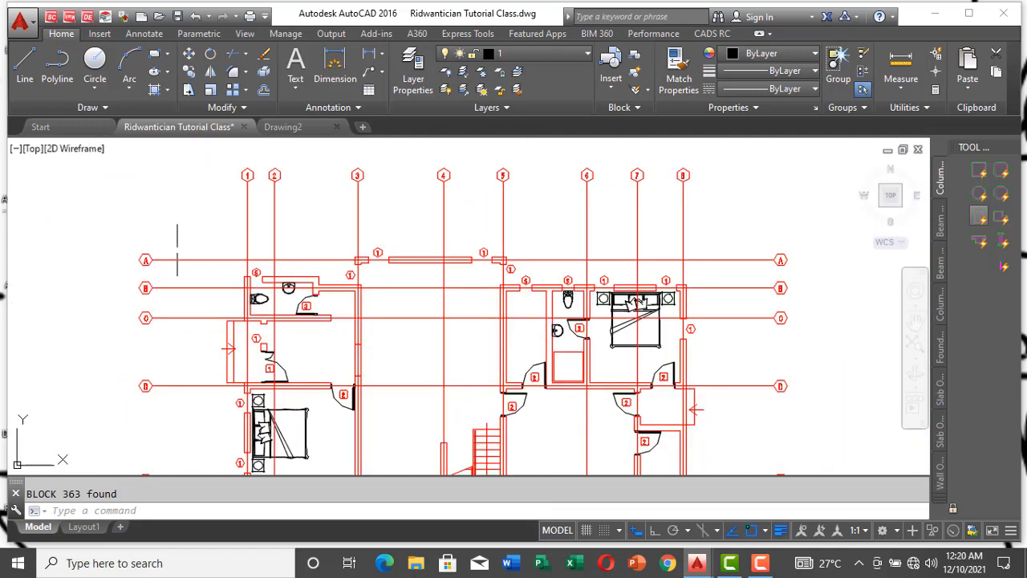
click(178, 259)
scroll(204, 207, down, 4)
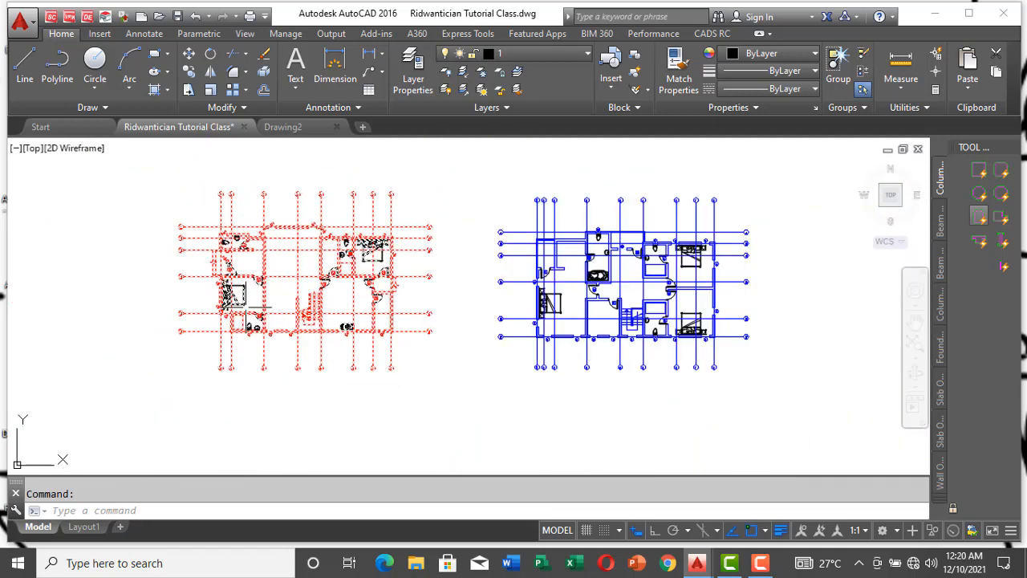
scroll(298, 213, up, 4)
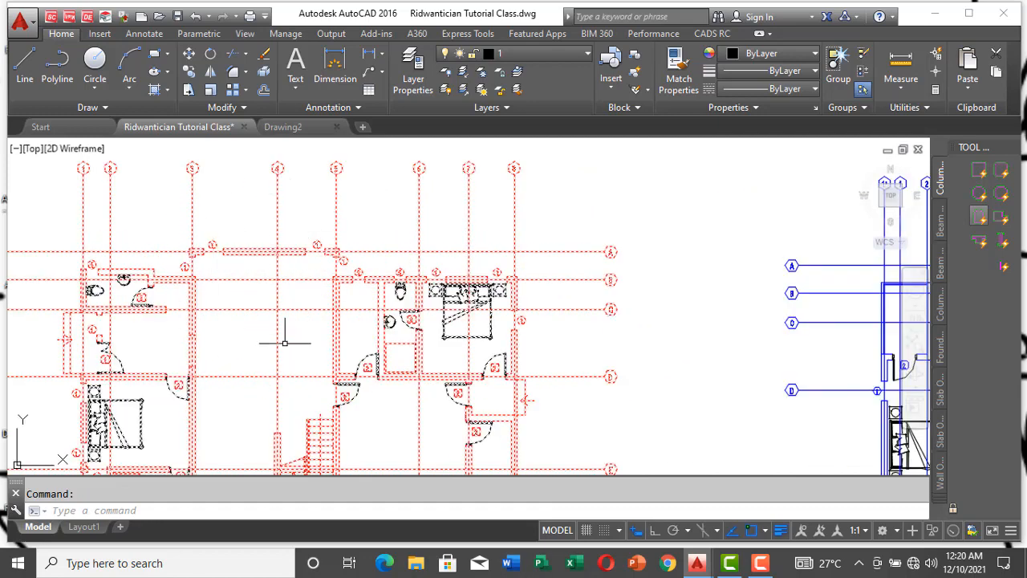
scroll(241, 278, down, 4)
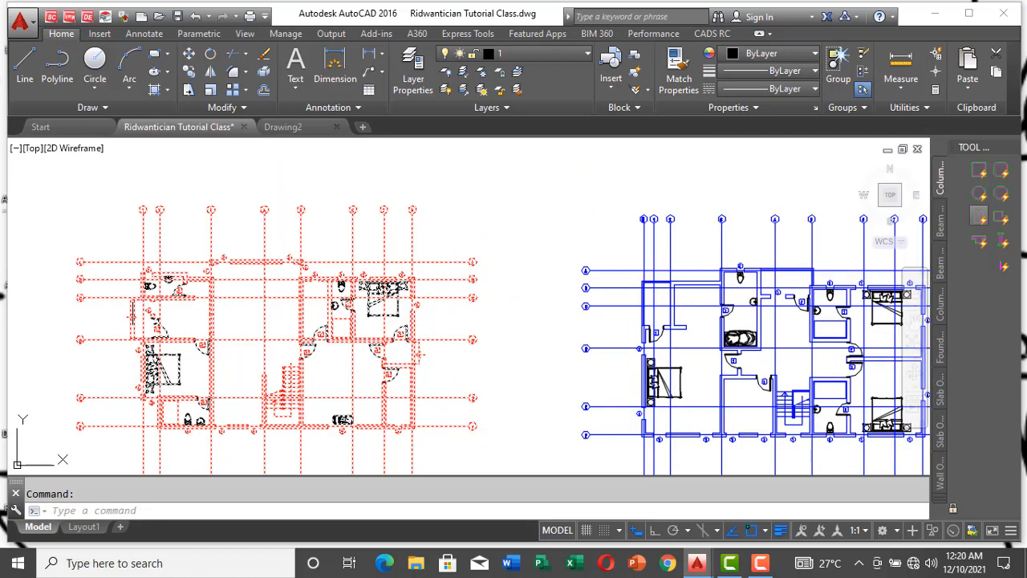
scroll(121, 297, up, 3)
scroll(337, 219, down, 6)
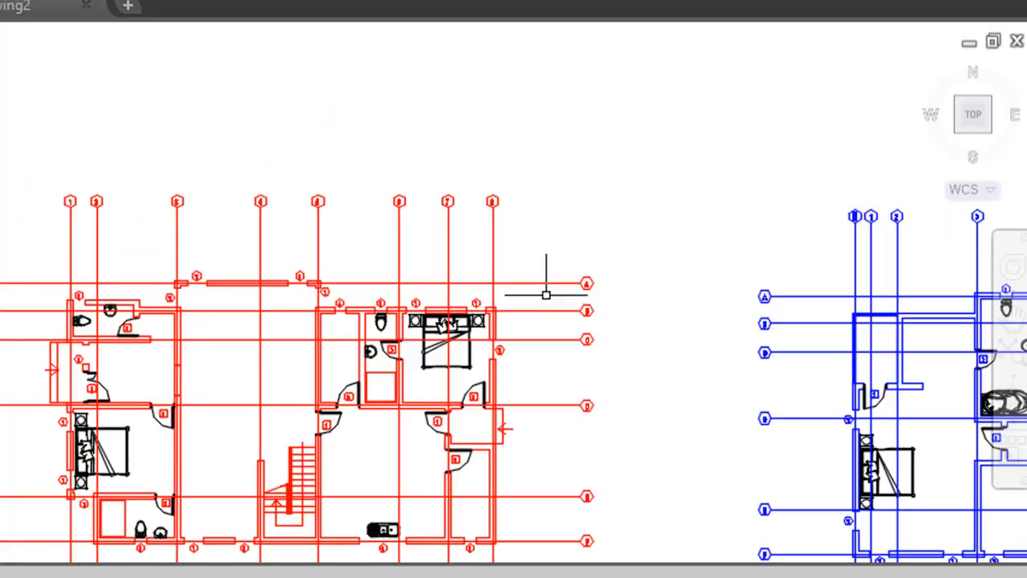
Compare the two plan blocks and examine the first floor plan's gridlines 1', 1 and 2 at their upper ends
scroll(442, 222, down, 5)
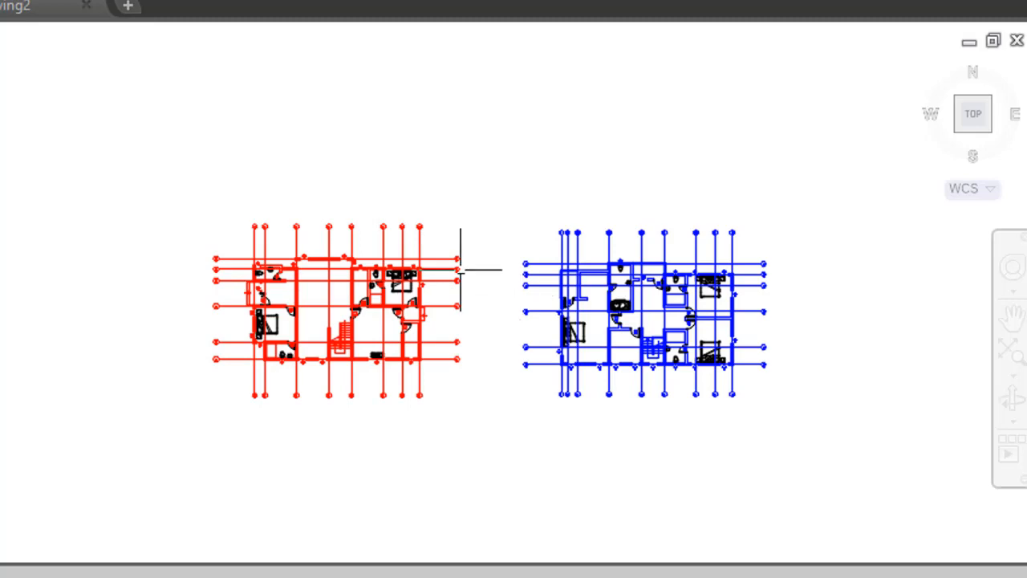
scroll(461, 265, down, 4)
scroll(554, 272, up, 6)
scroll(544, 279, up, 2)
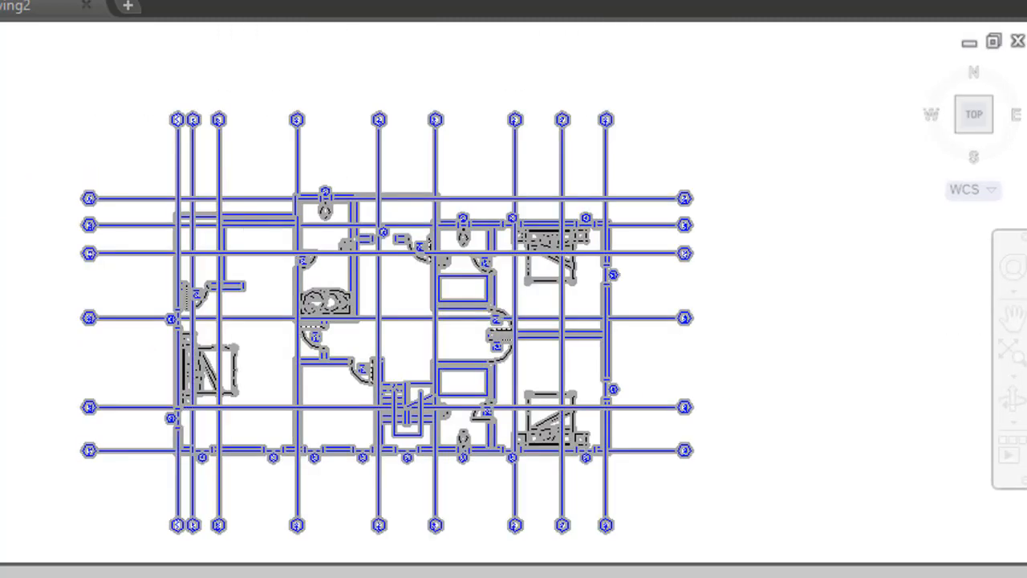
scroll(184, 179, up, 2)
scroll(184, 179, down, 2)
scroll(190, 149, up, 8)
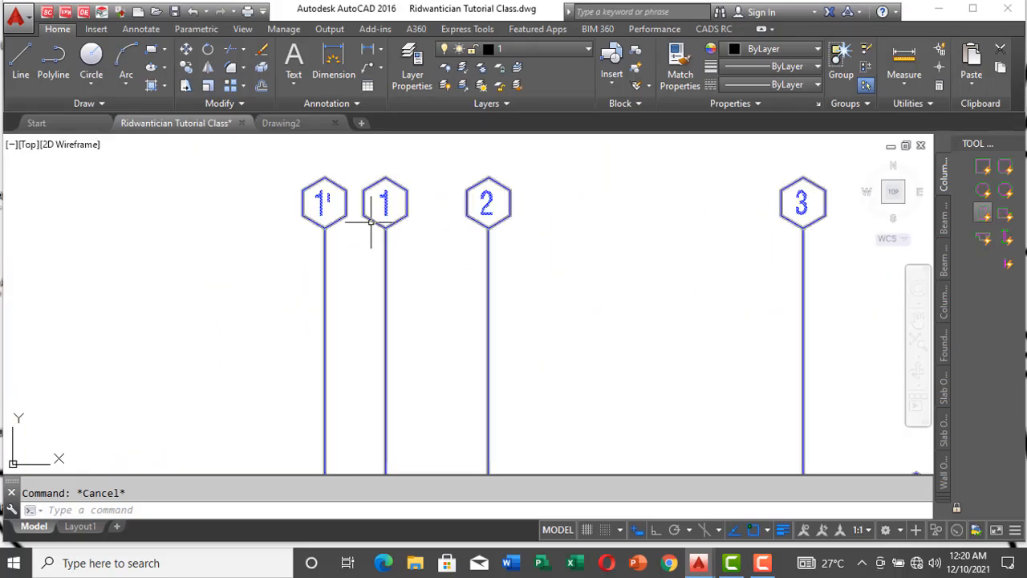
scroll(371, 223, down, 4)
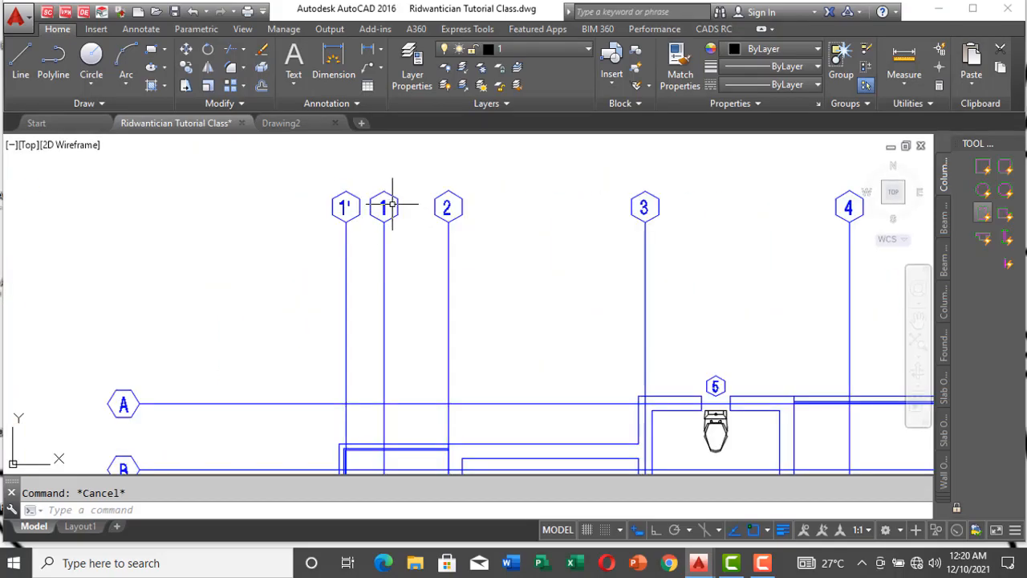
scroll(393, 207, up, 2)
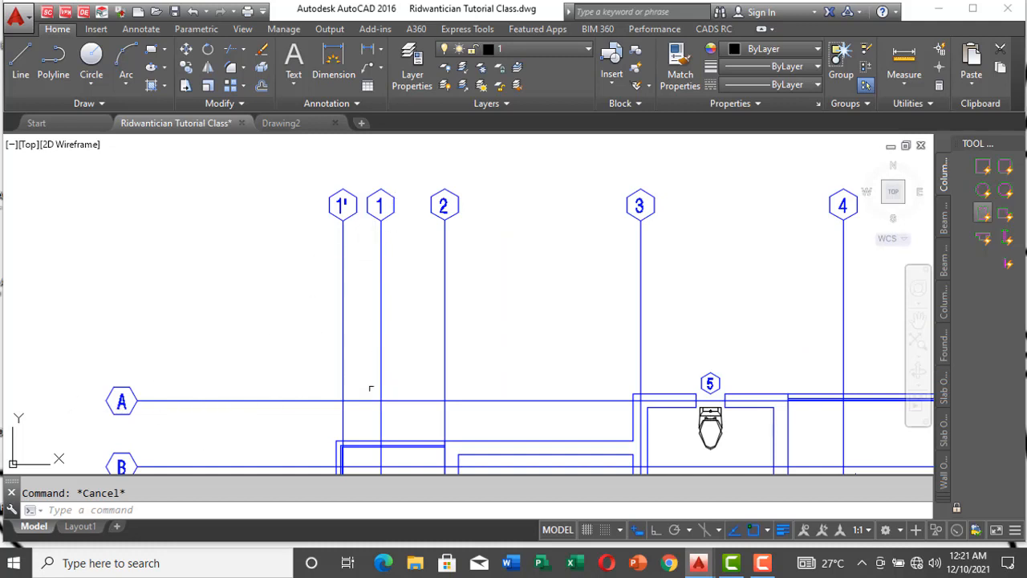
Move the blue first floor block from its gridline A and 1 intersection onto the same intersection of the red ground floor plan
scroll(385, 401, up, 2)
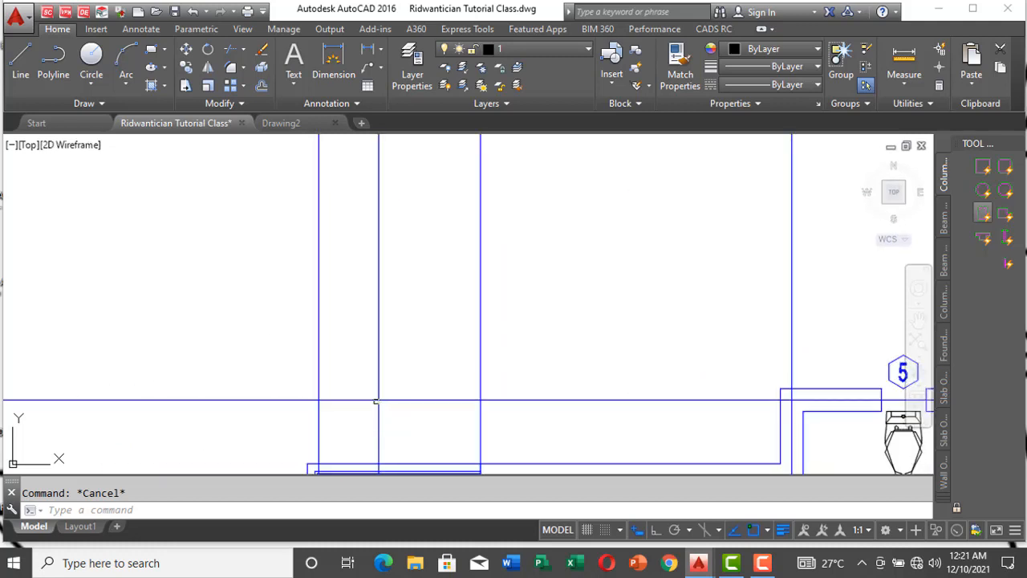
scroll(374, 401, down, 4)
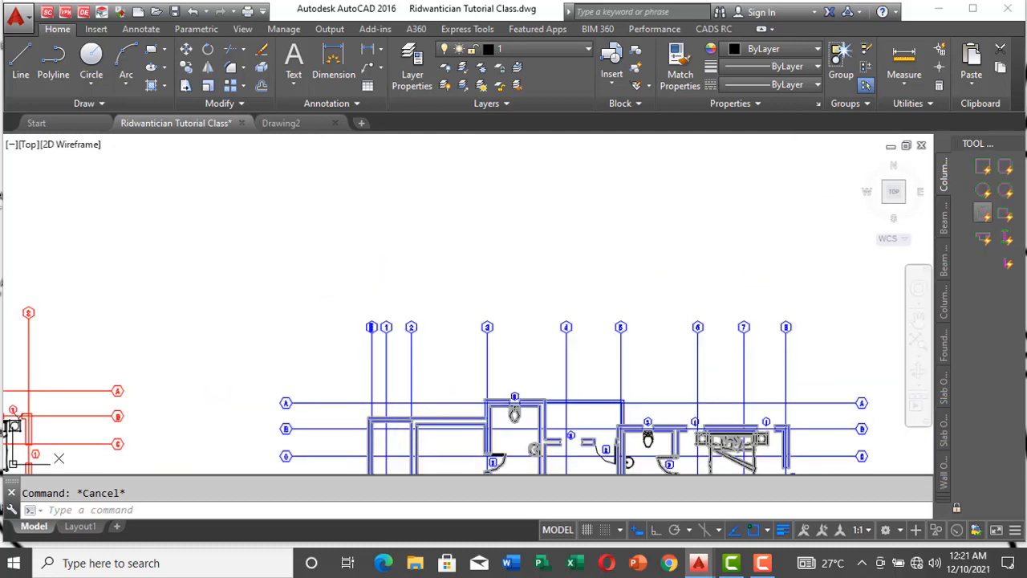
click(397, 402)
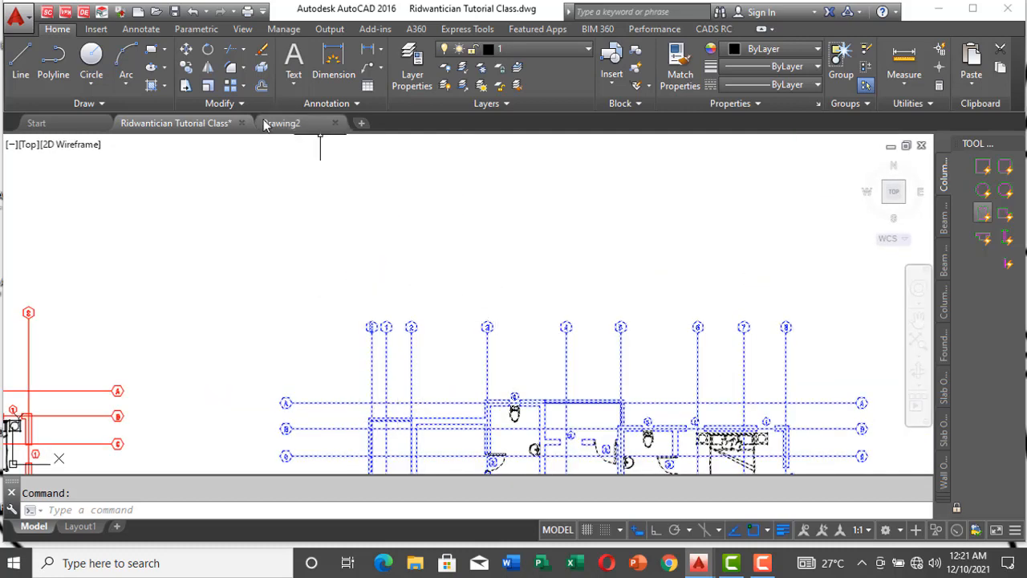
click(185, 69)
click(185, 49)
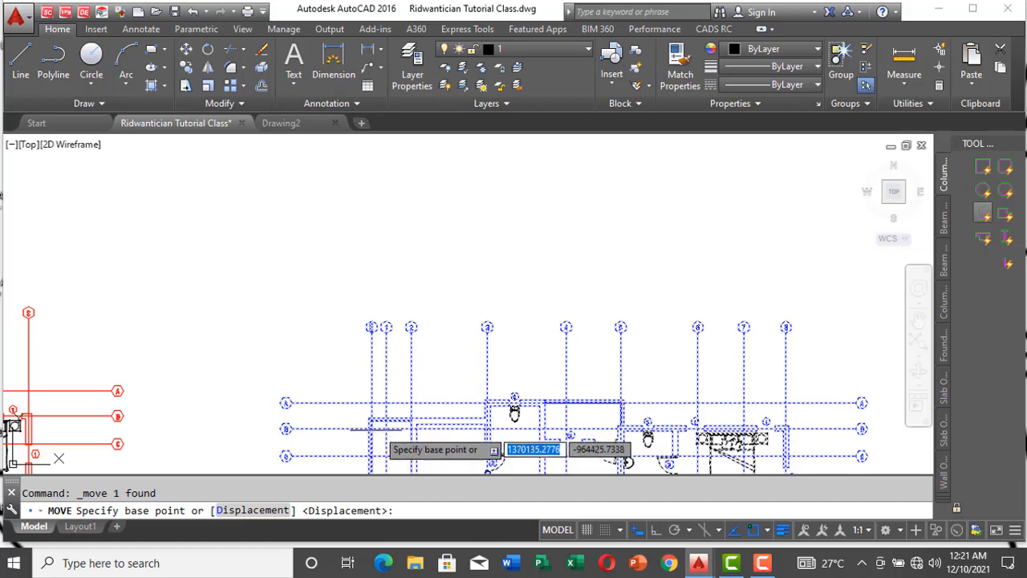
scroll(385, 402, up, 2)
scroll(385, 402, up, 2)
scroll(385, 401, down, 3)
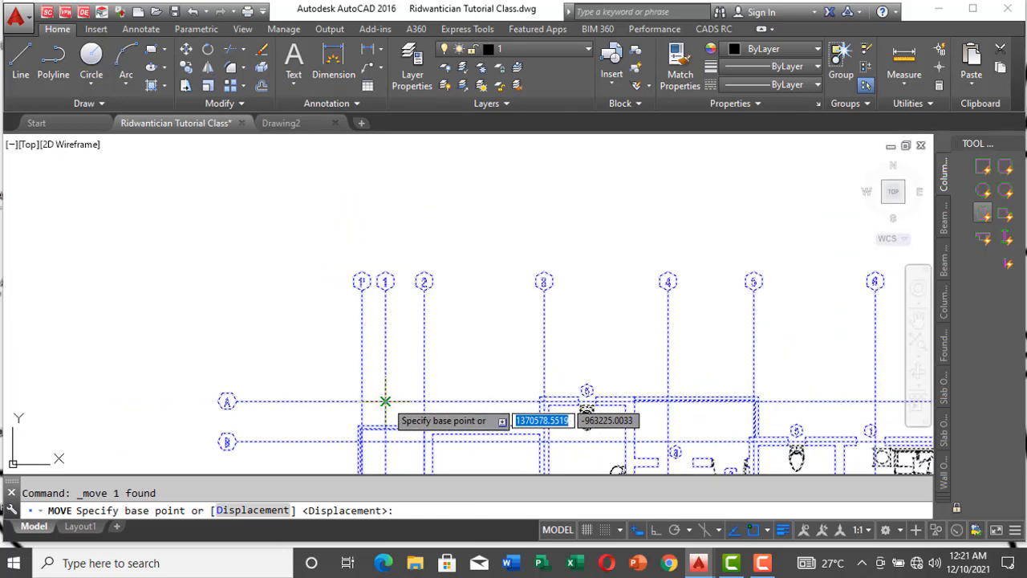
scroll(385, 401, up, 4)
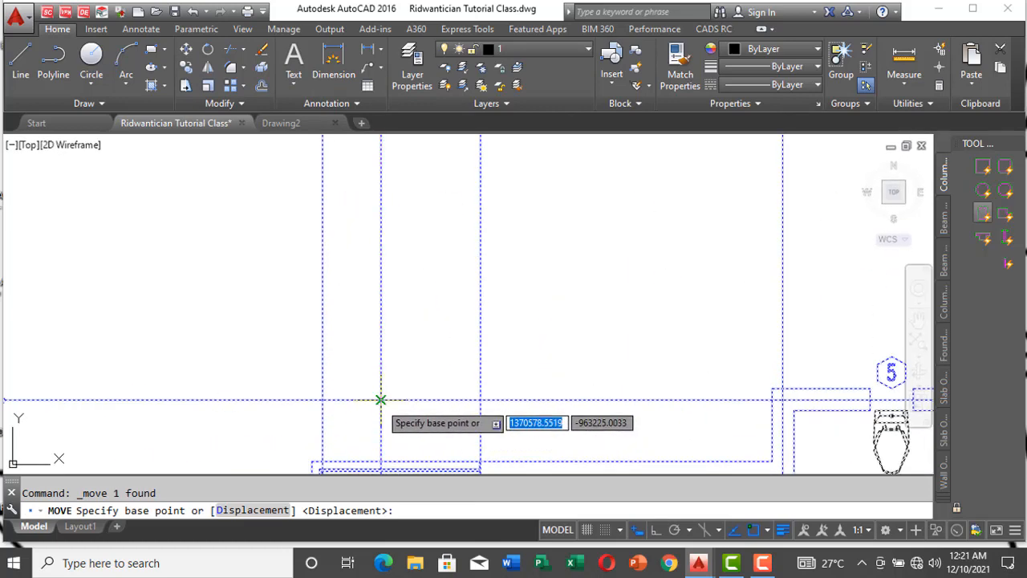
click(382, 397)
scroll(382, 399, down, 5)
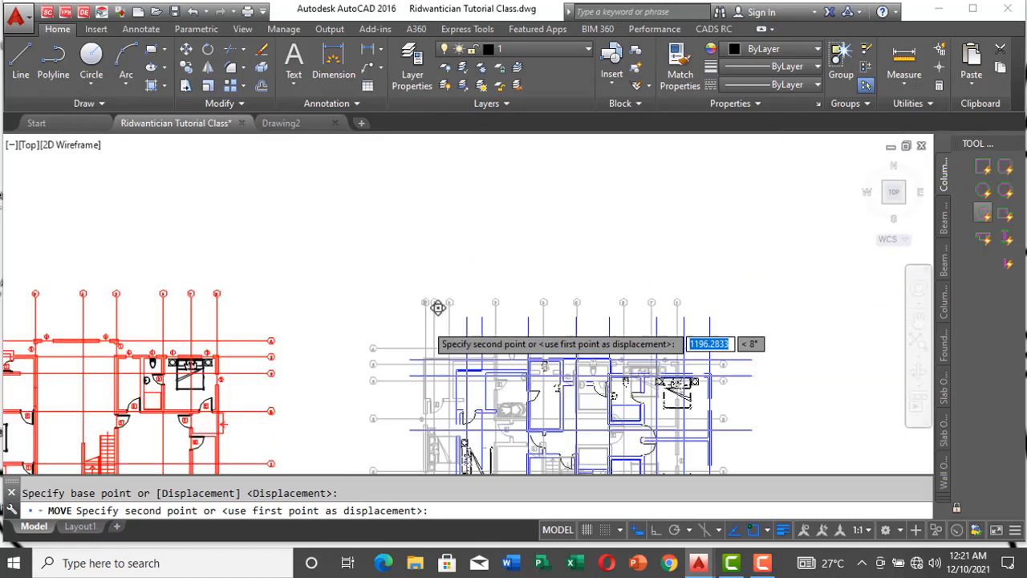
scroll(372, 273, down, 1)
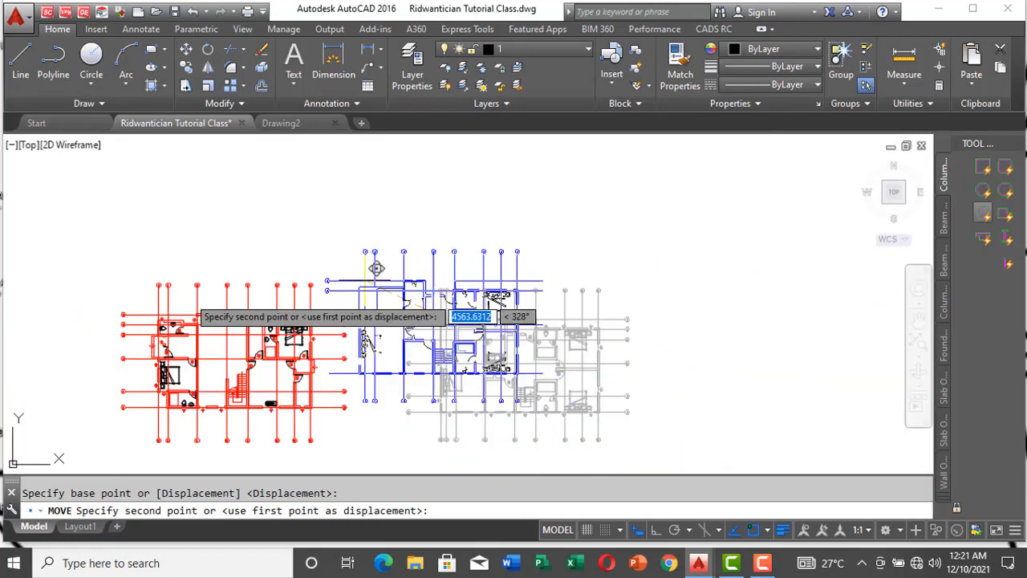
scroll(23, 313, down, 2)
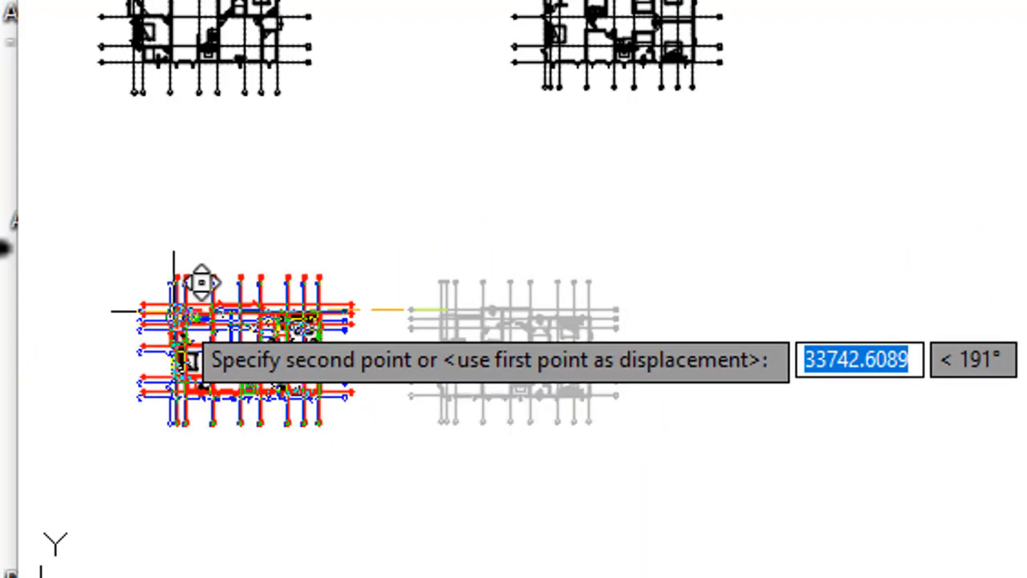
scroll(180, 300, up, 4)
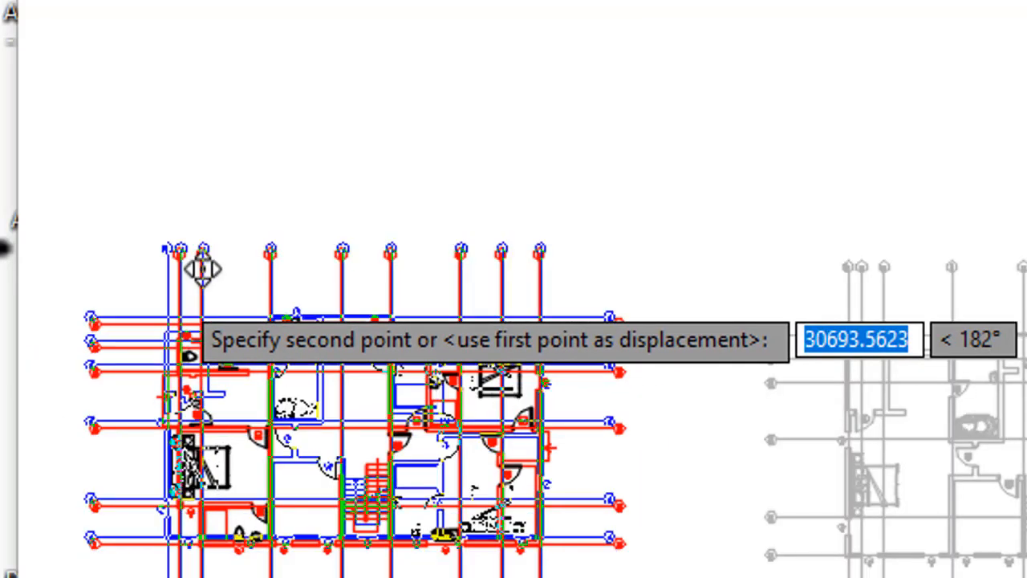
scroll(153, 305, up, 5)
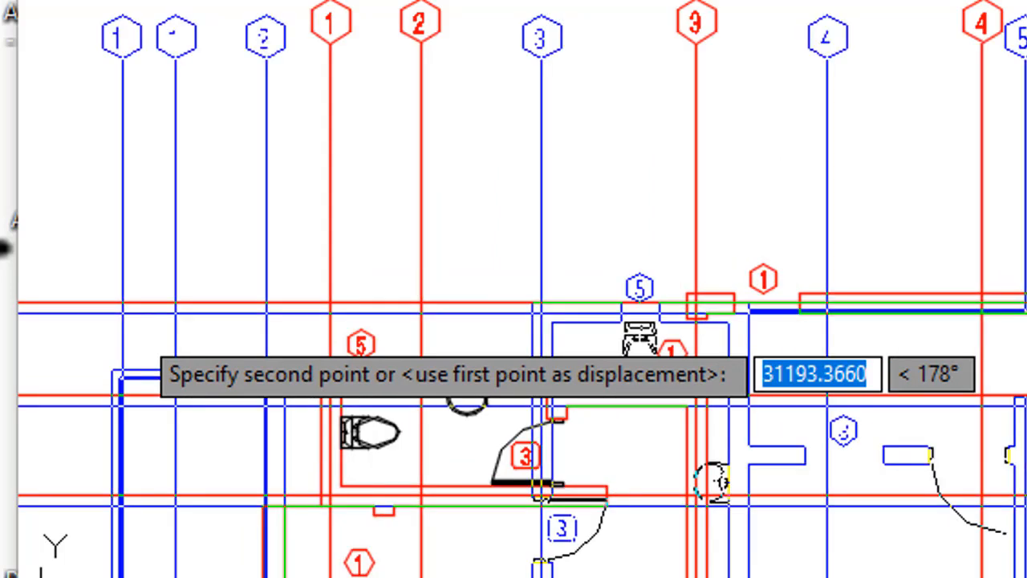
scroll(193, 298, down, 5)
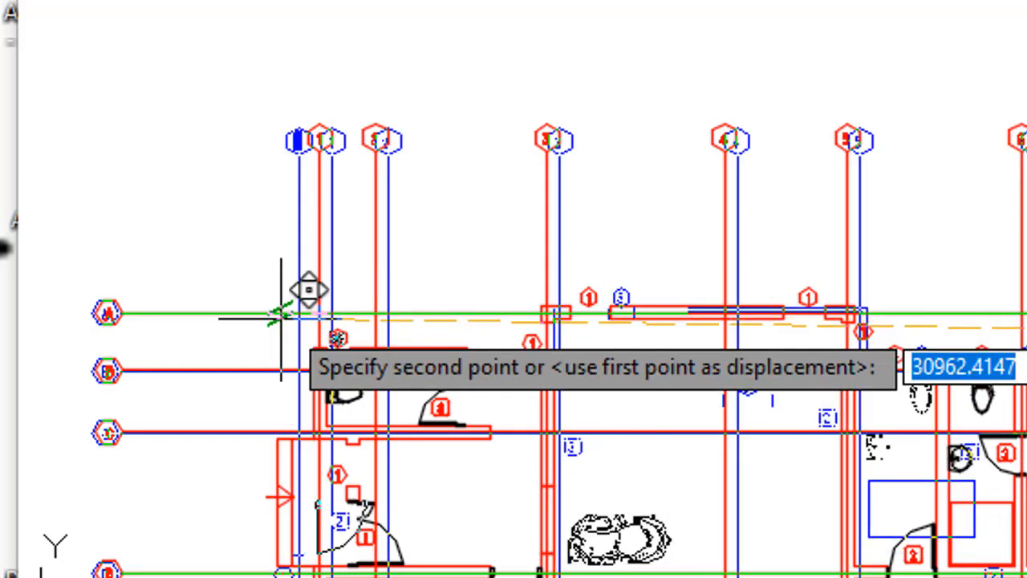
scroll(269, 301, up, 5)
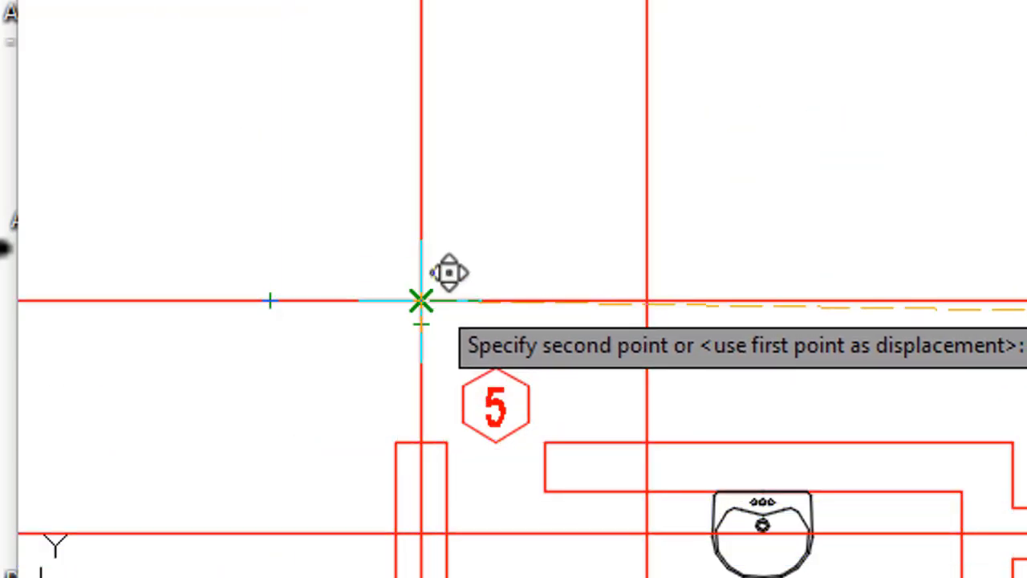
click(420, 301)
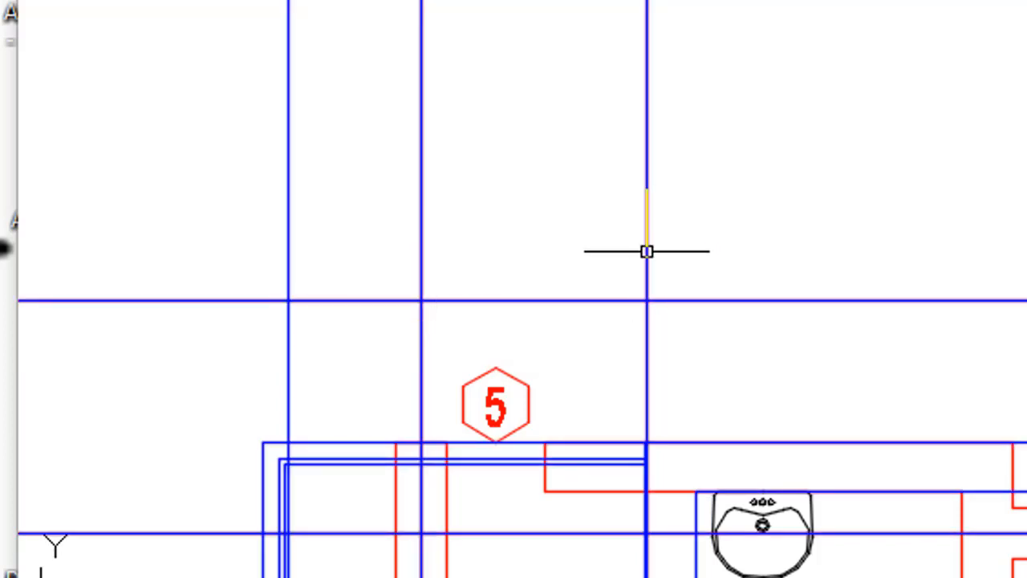
Examine how the overlaid plans align along gridlines A and B, at grid bubbles 1', 1, 2 and 3, and across the whole layout
scroll(666, 245, down, 5)
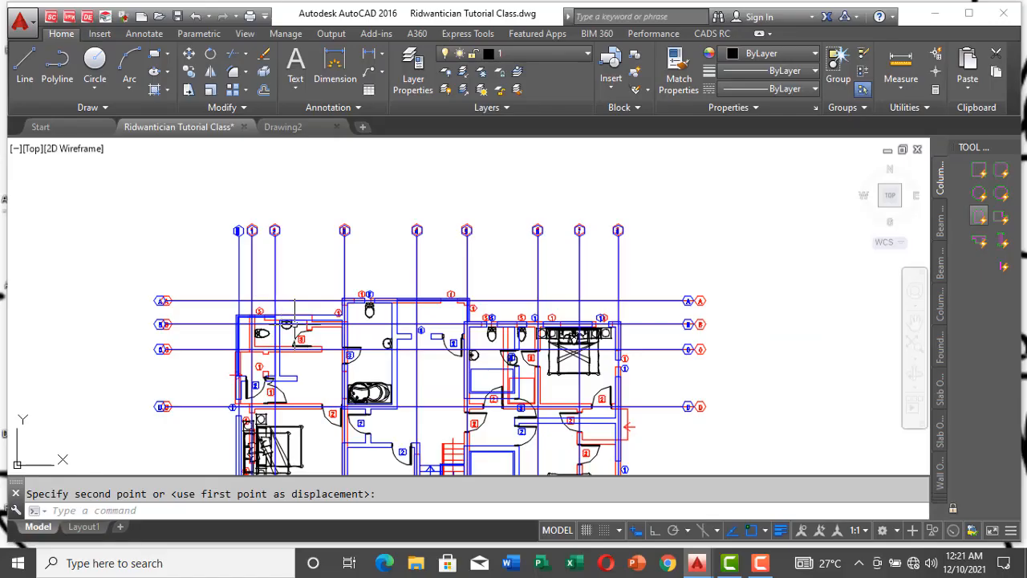
scroll(295, 323, down, 5)
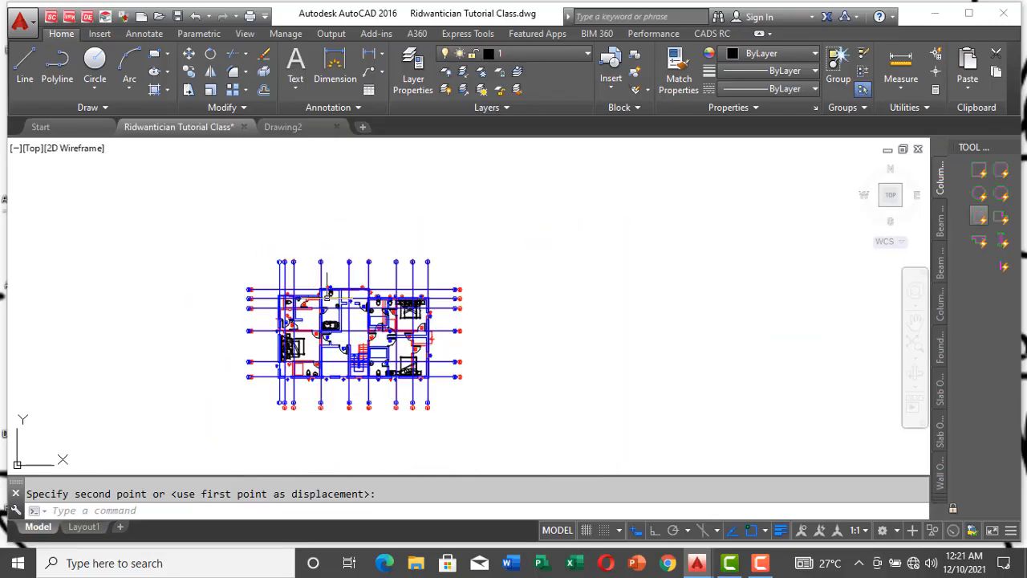
scroll(289, 345, up, 7)
scroll(282, 281, down, 3)
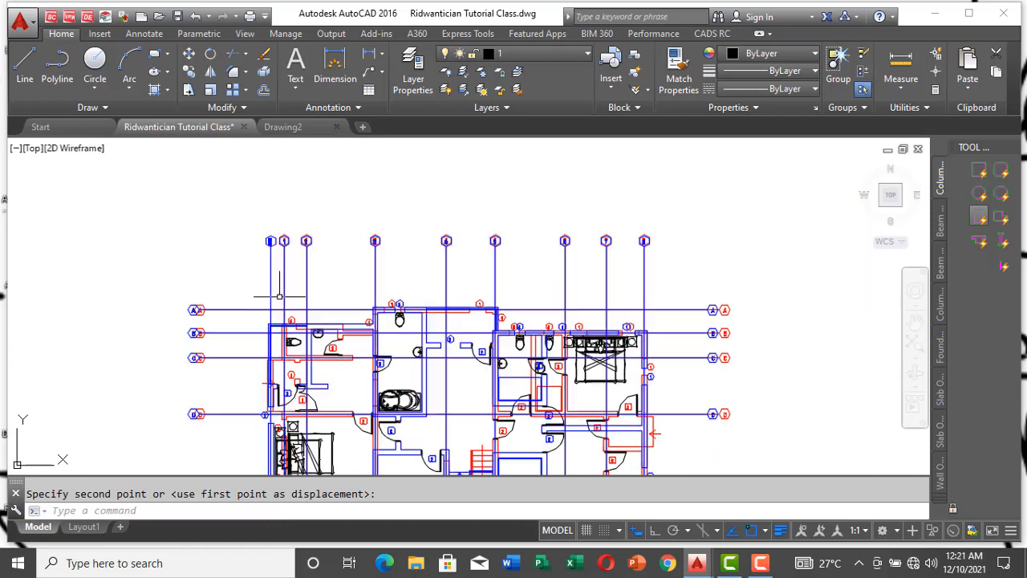
scroll(256, 339, up, 8)
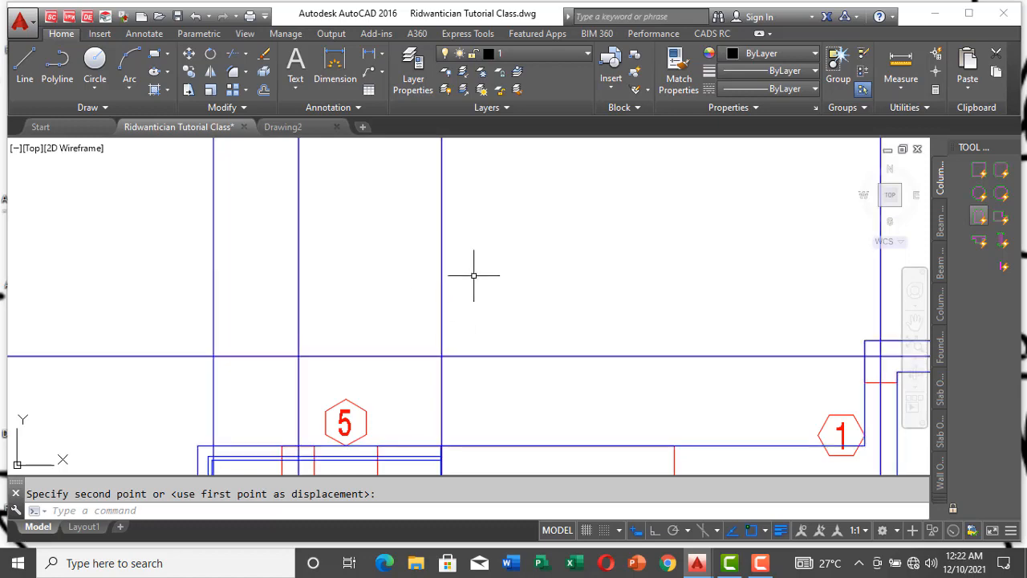
scroll(473, 276, down, 5)
scroll(458, 259, up, 8)
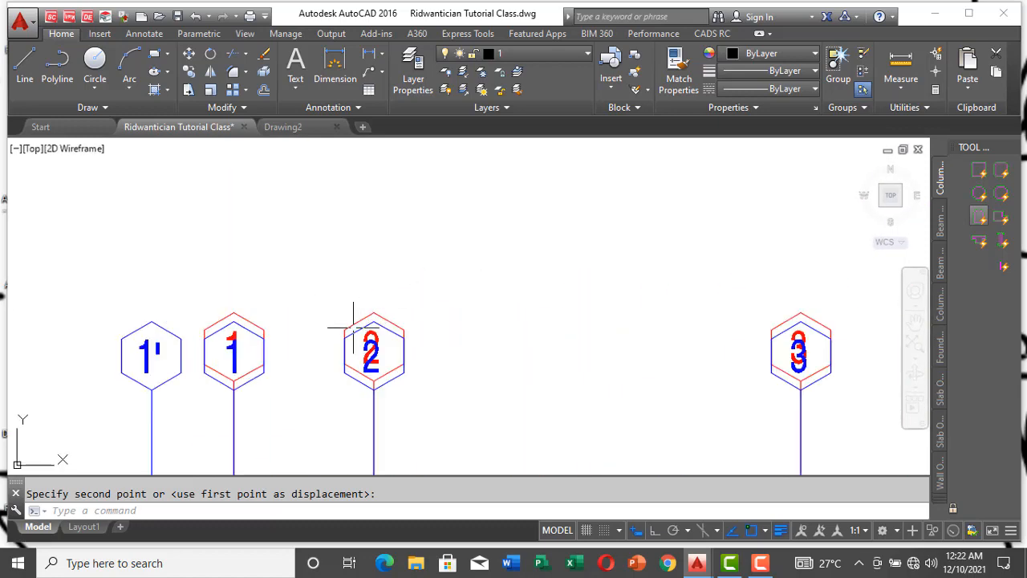
scroll(353, 327, up, 4)
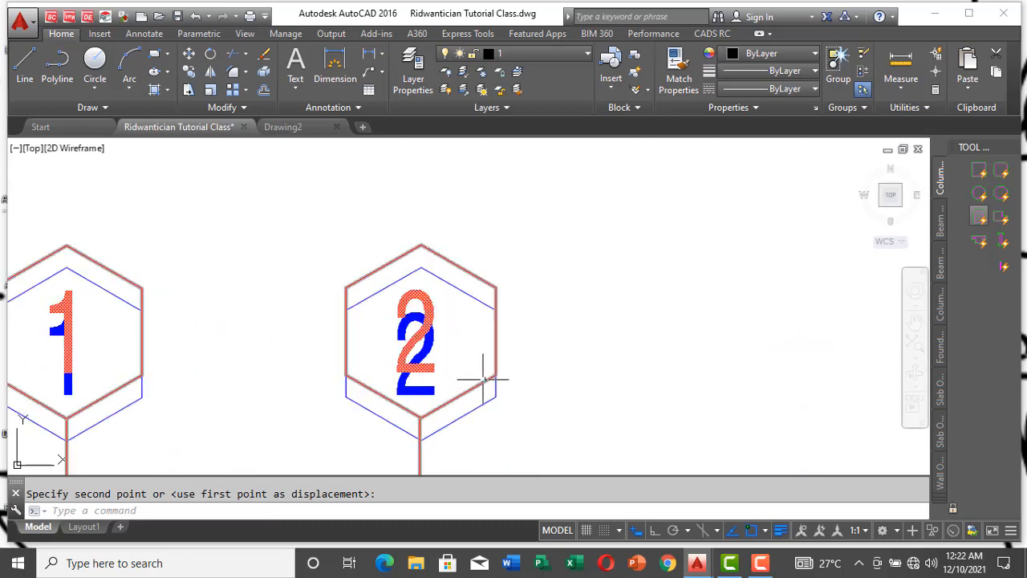
scroll(482, 229, down, 3)
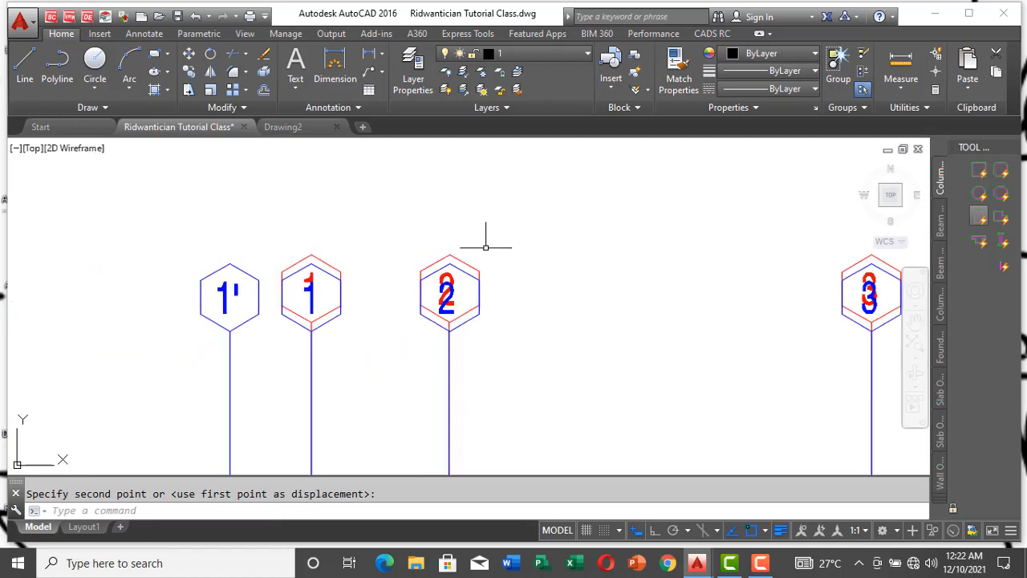
scroll(443, 433, up, 4)
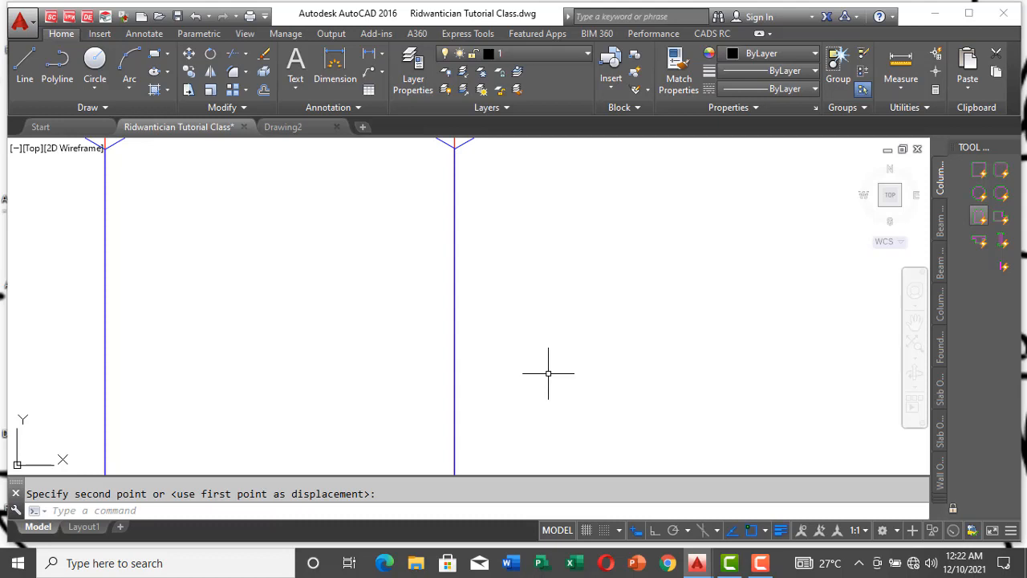
scroll(559, 349, down, 5)
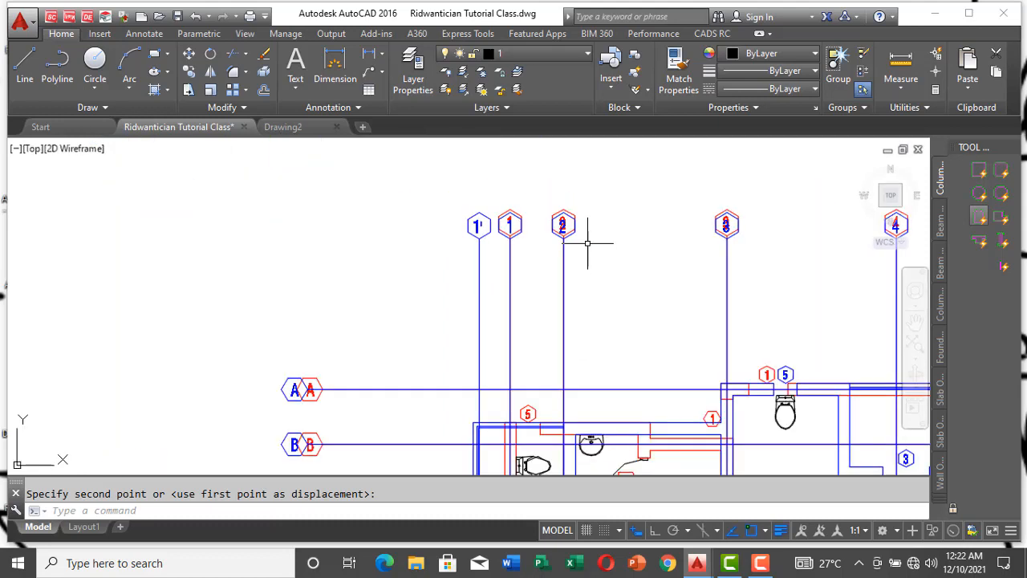
scroll(451, 252, down, 4)
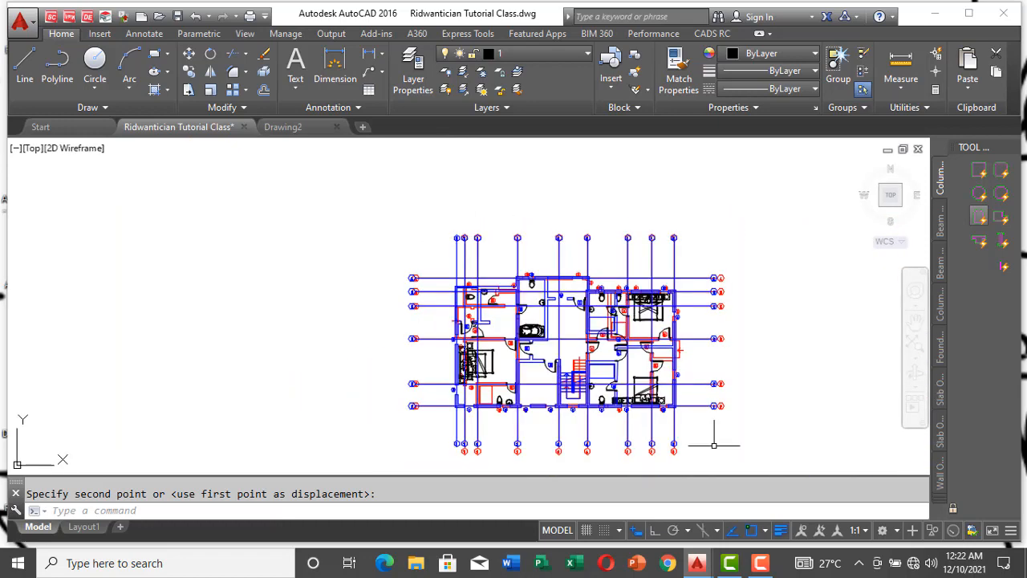
scroll(706, 389, up, 2)
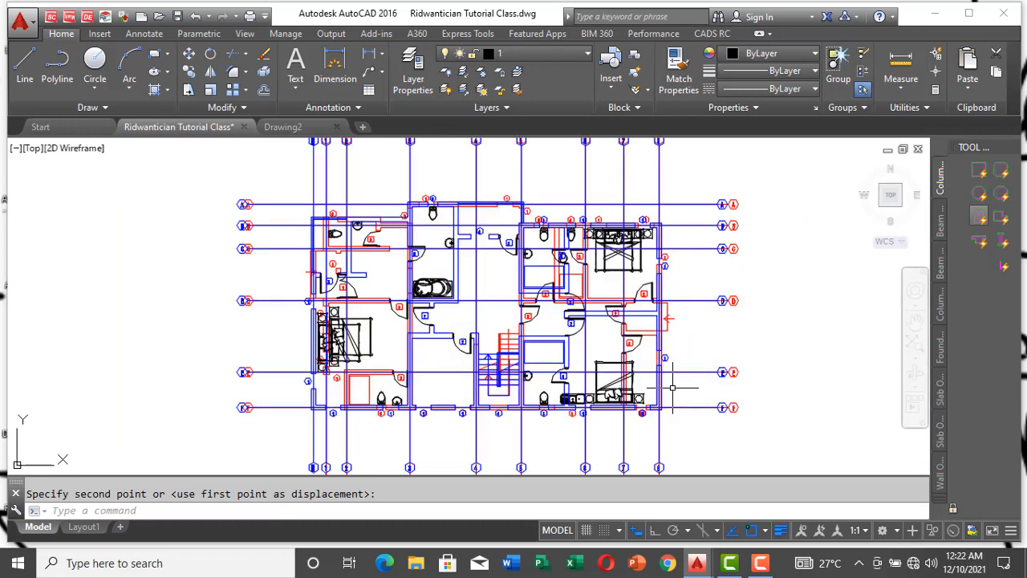